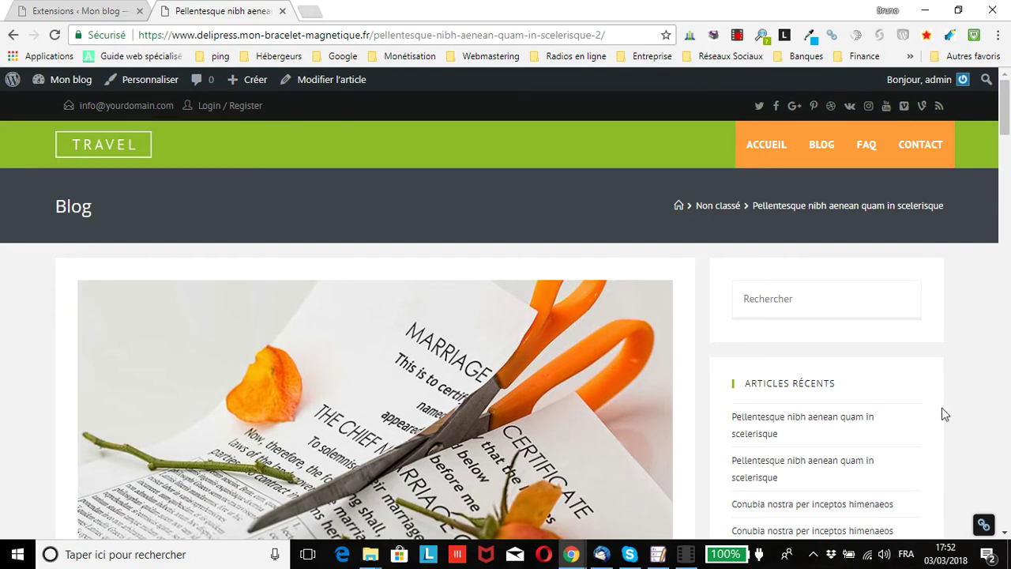
- Examine the article's introduction, titles and subtitles on the published blog page
drag(1007, 105, 1008, 158)
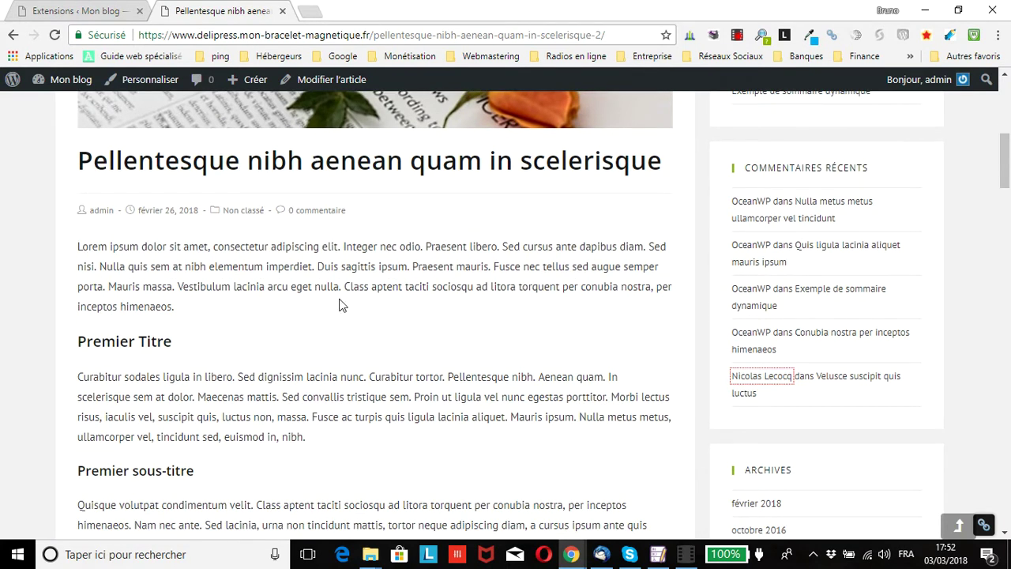
drag(1008, 169, 1006, 177)
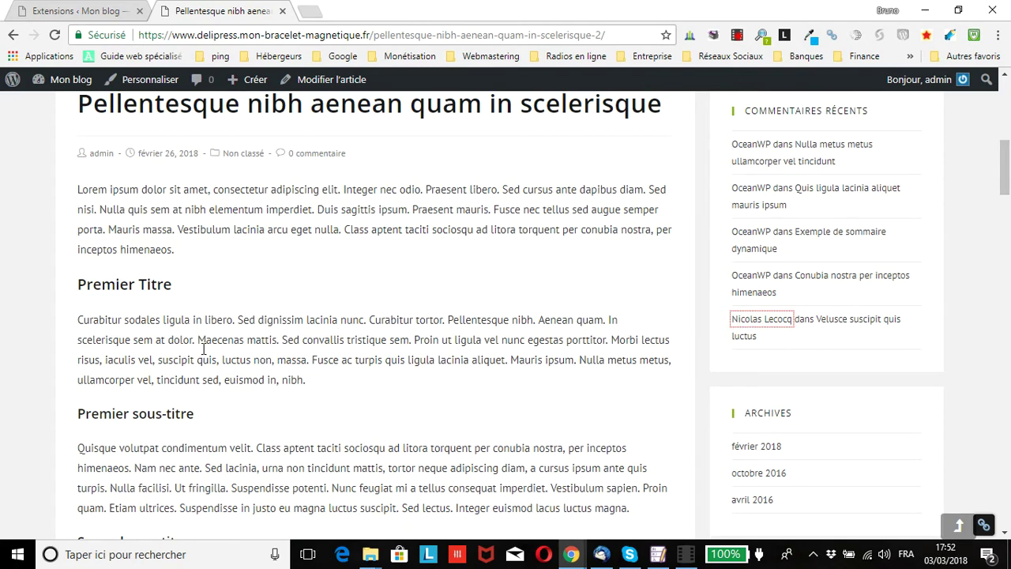
scroll(140, 334, down, 2)
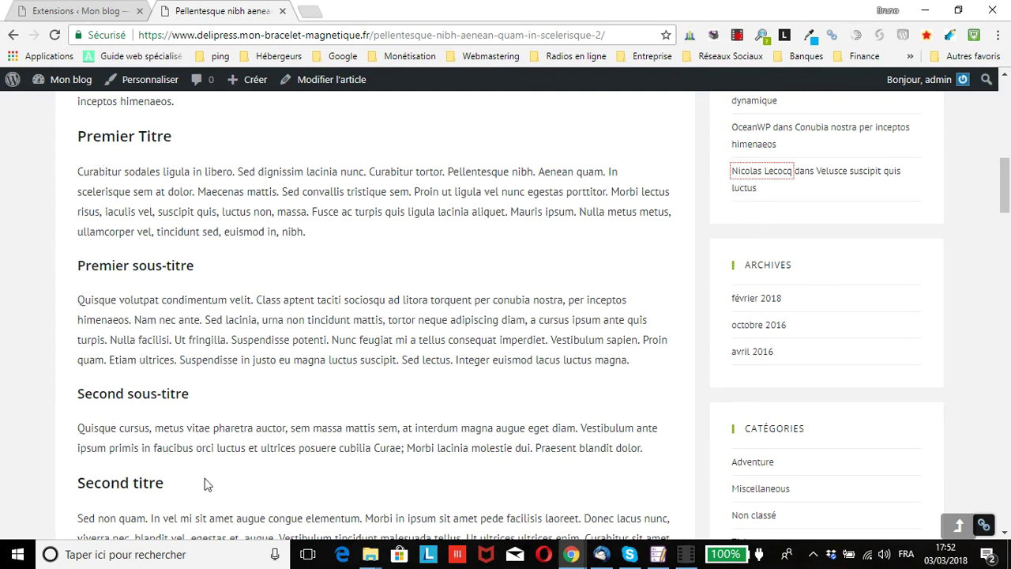
scroll(71, 213, down, 1)
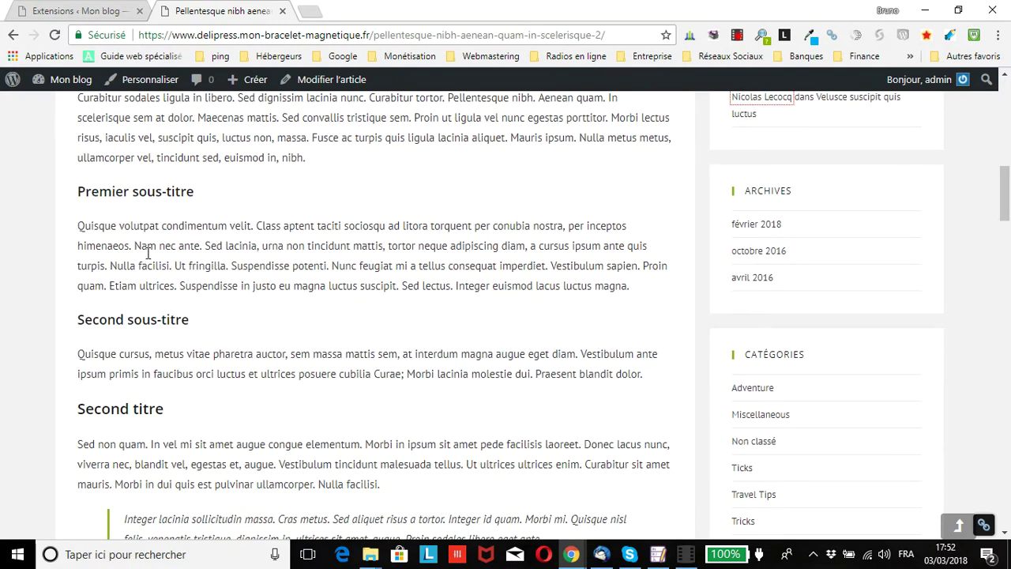
scroll(137, 330, down, 7)
scroll(152, 338, up, 3)
scroll(152, 338, up, 8)
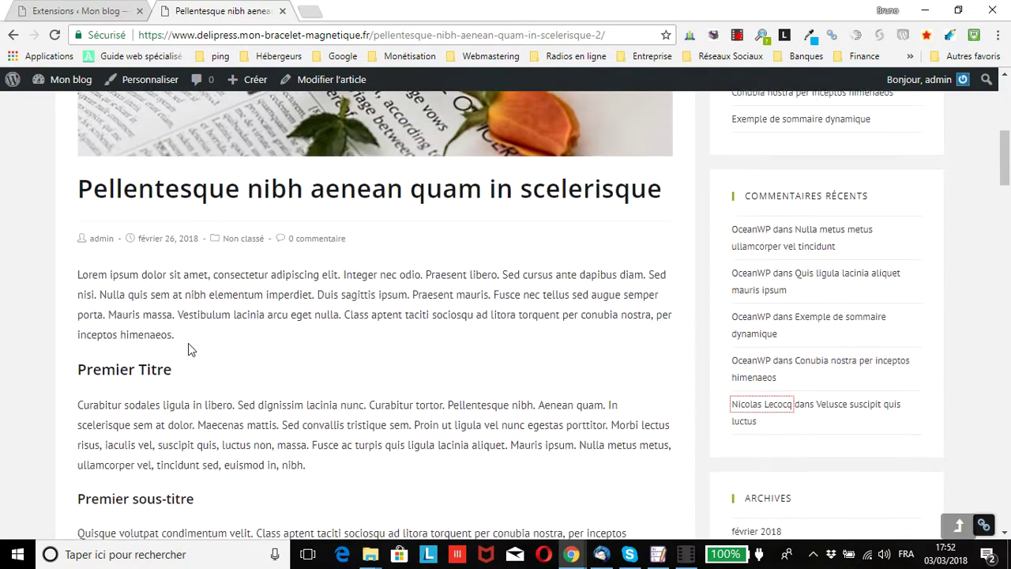
scroll(217, 336, up, 2)
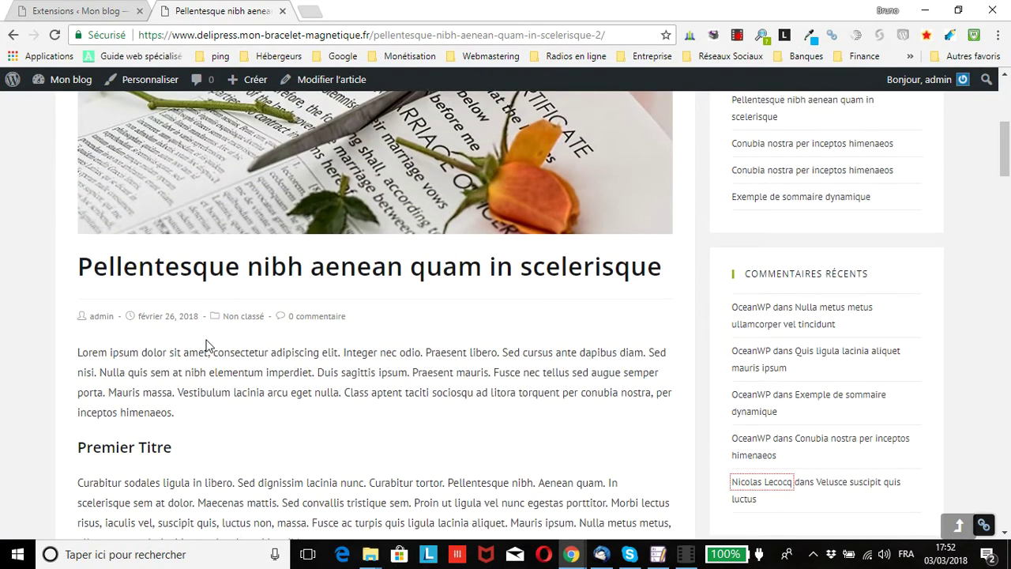
scroll(415, 368, down, 2)
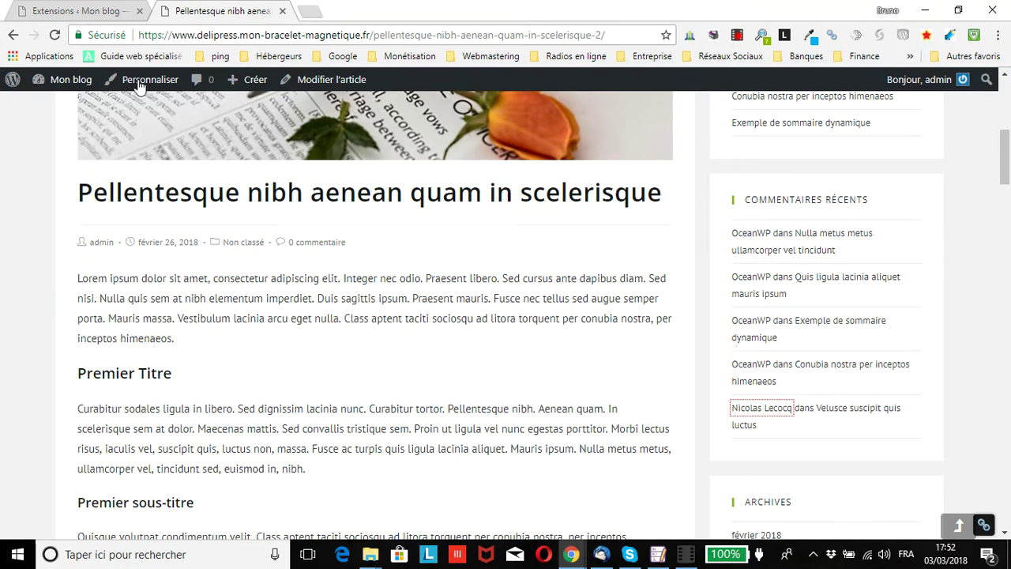
scroll(146, 187, up, 2)
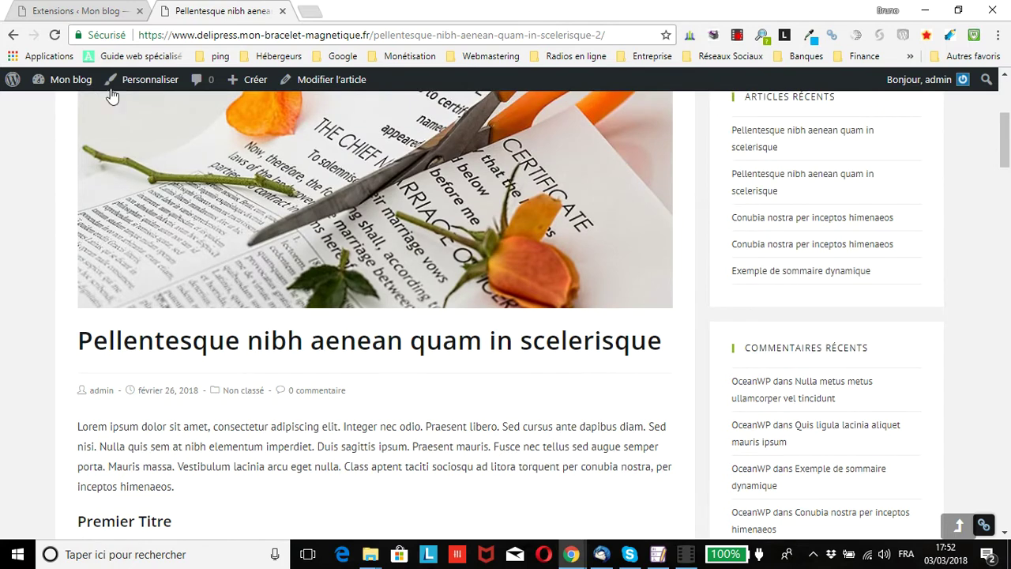
- Activate the Easy Table of Contents extension in the blog's administration and open its settings
click(78, 9)
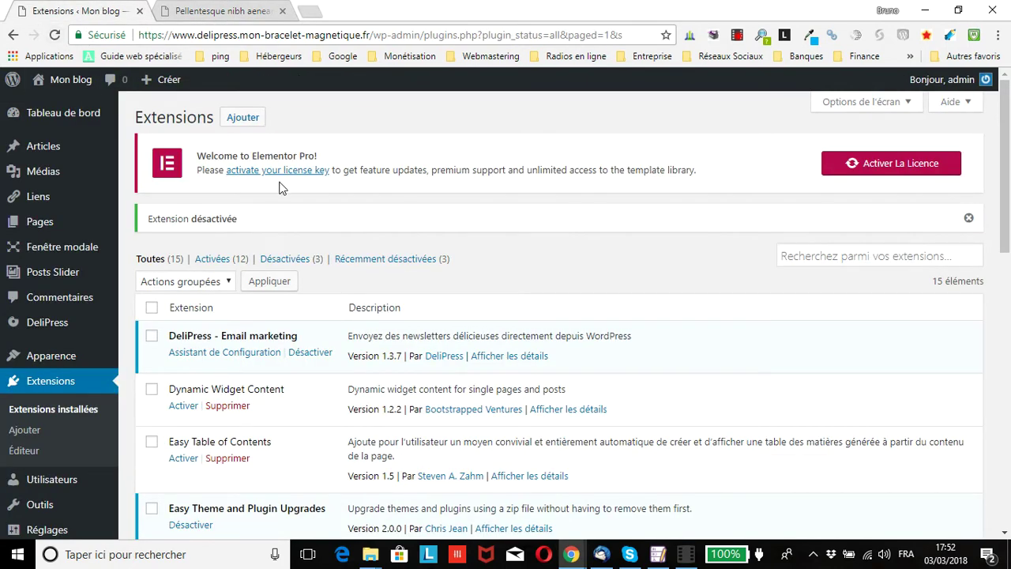
scroll(276, 191, down, 1)
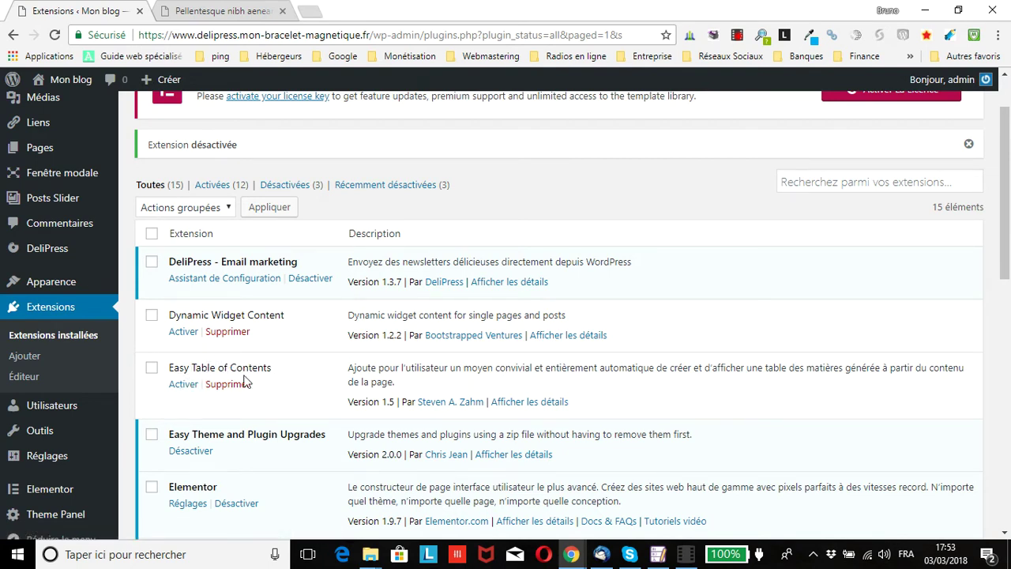
click(185, 386)
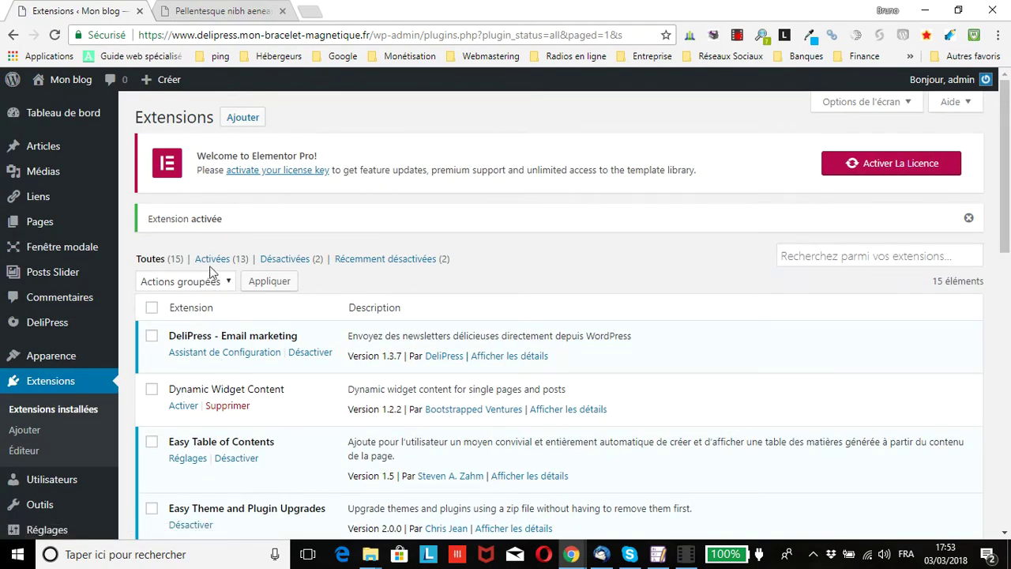
scroll(199, 232, down, 2)
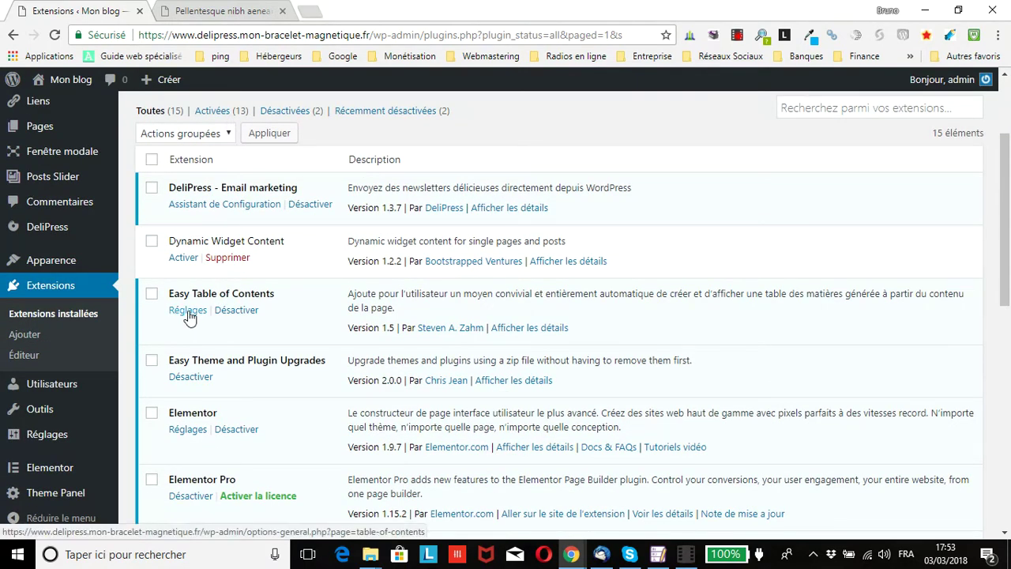
click(188, 311)
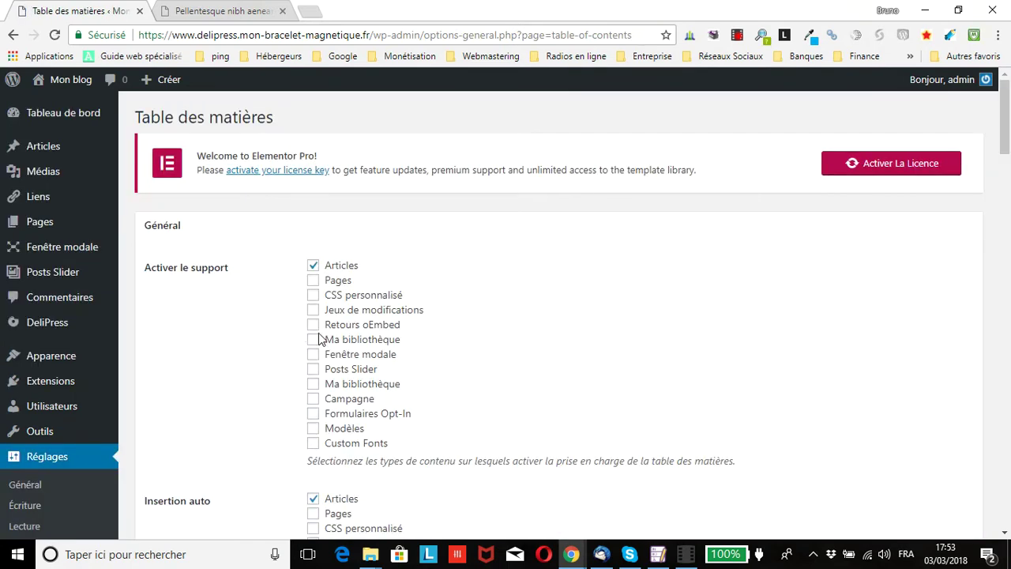
- Turn off automatic table of contents insertion for Articles and save the settings
scroll(320, 341, down, 1)
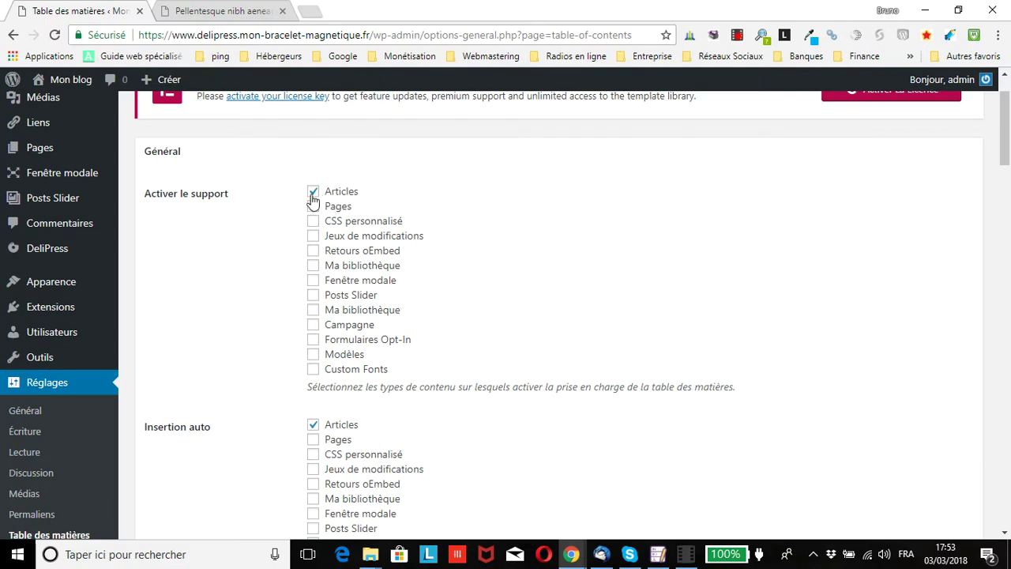
scroll(327, 292, down, 1)
scroll(315, 329, up, 2)
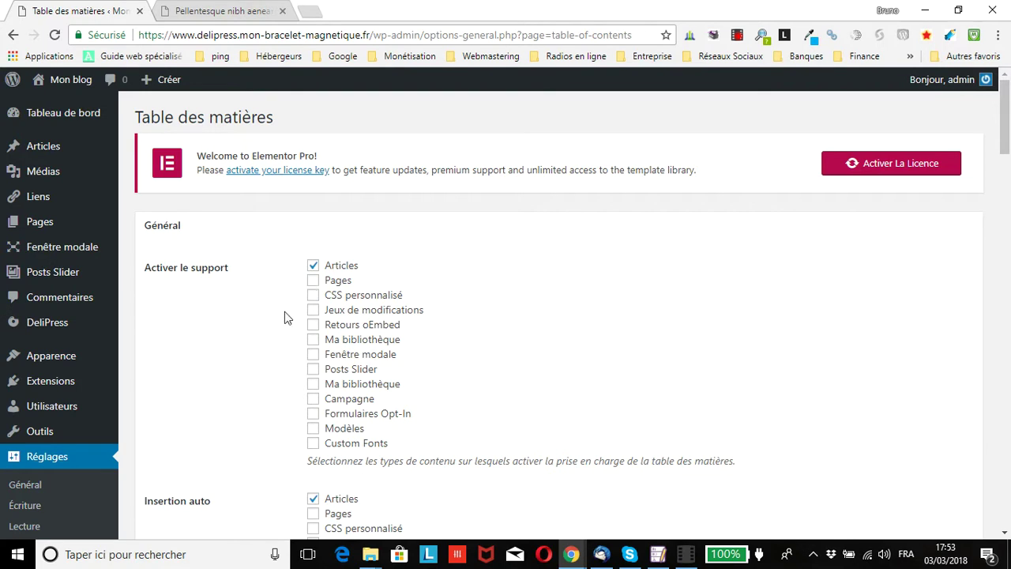
scroll(284, 311, down, 1)
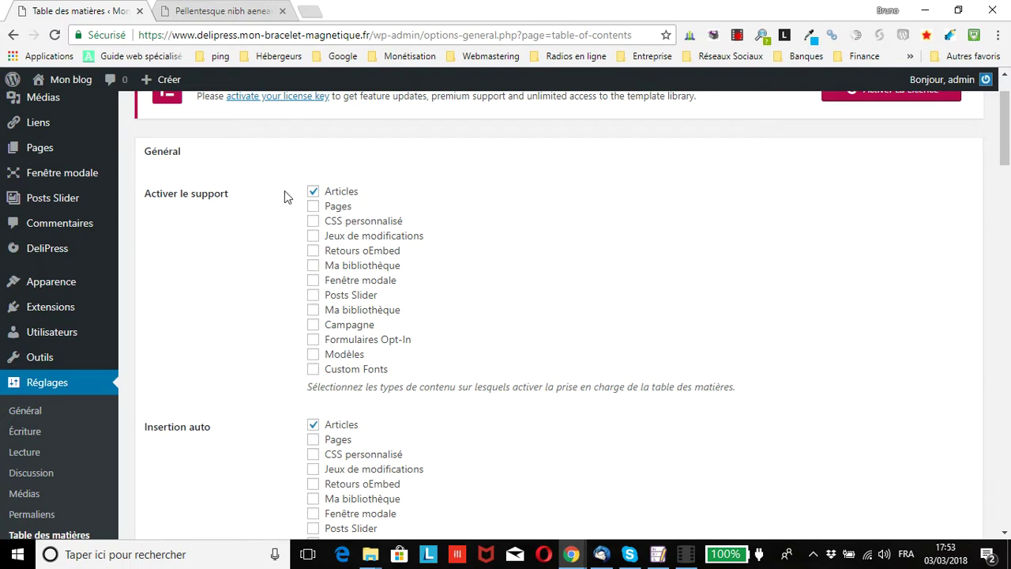
scroll(253, 203, down, 1)
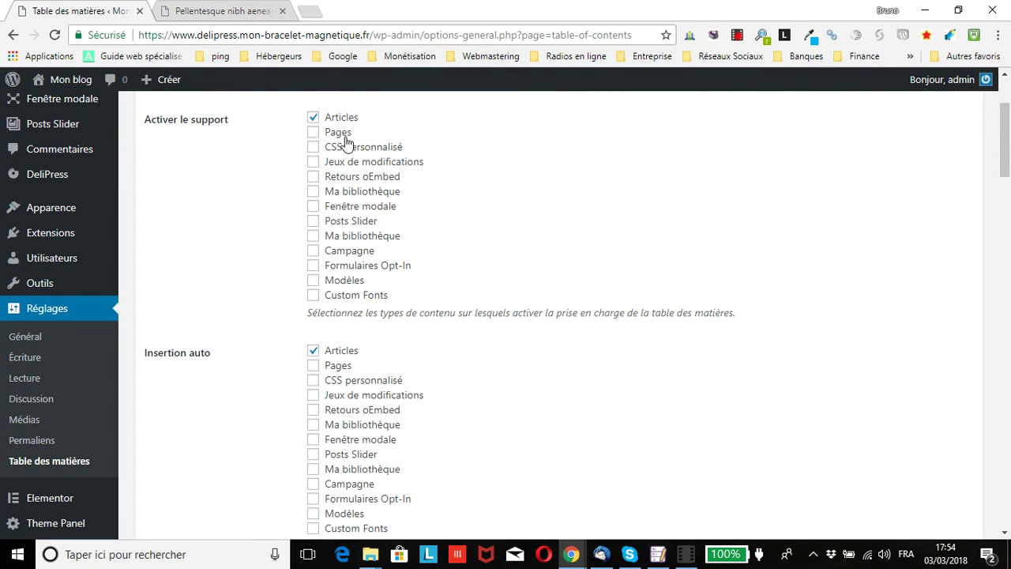
scroll(235, 192, up, 1)
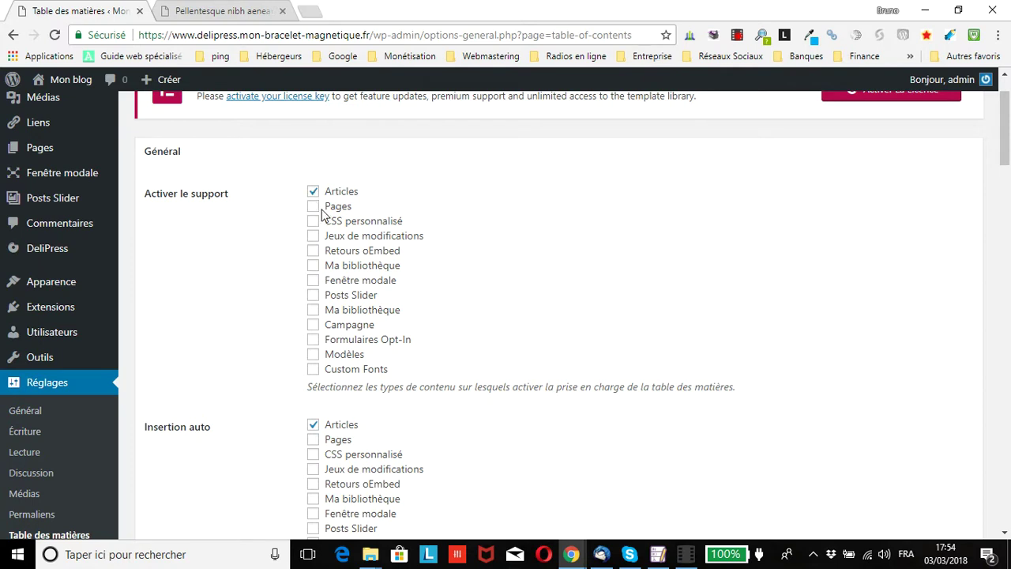
click(313, 424)
scroll(315, 456, up, 1)
scroll(284, 453, down, 9)
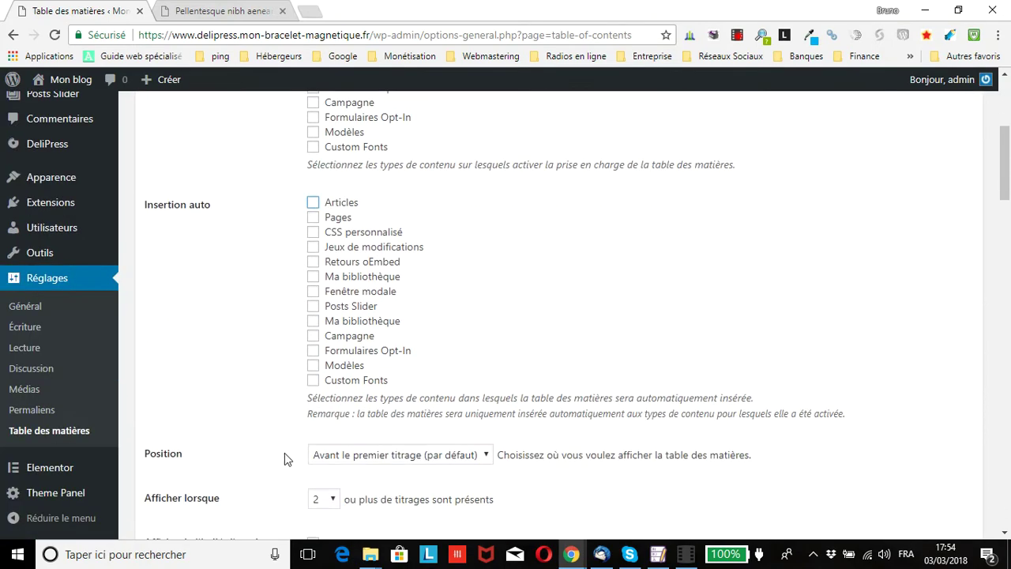
scroll(274, 461, down, 15)
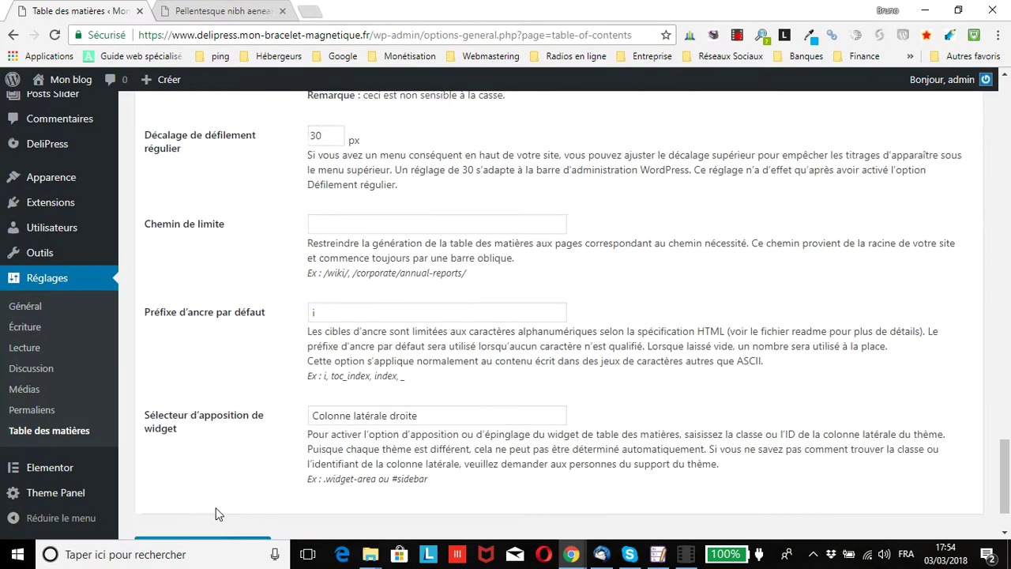
click(171, 462)
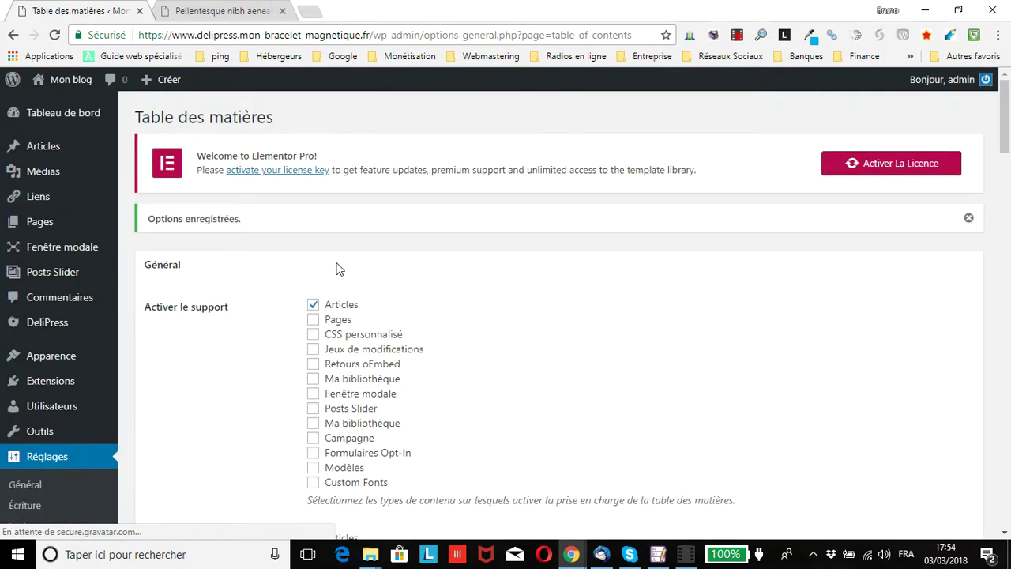
- Reload the published article and check whether a table of contents appears before its titles
scroll(320, 304, down, 2)
scroll(324, 304, up, 2)
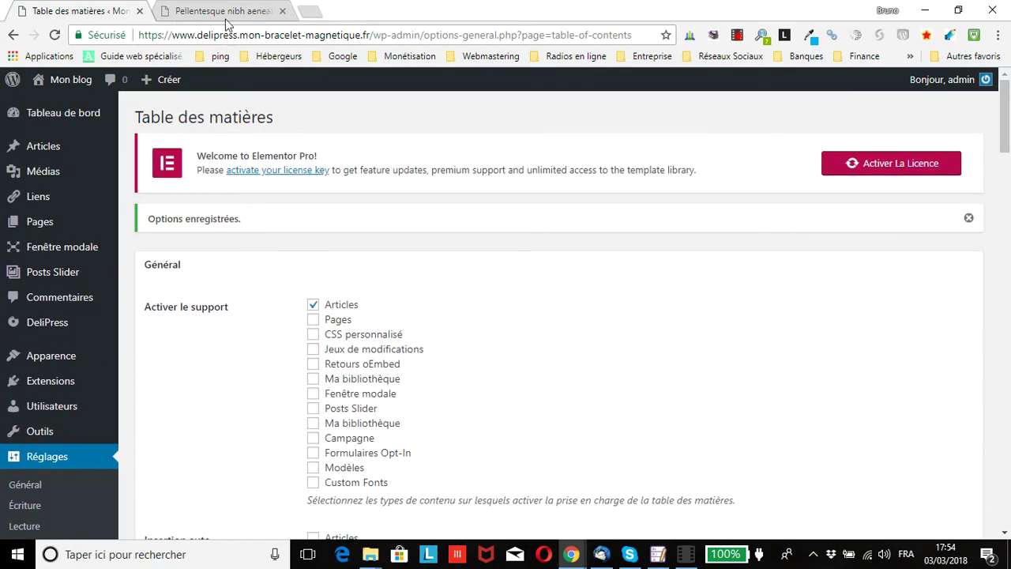
click(226, 11)
click(54, 34)
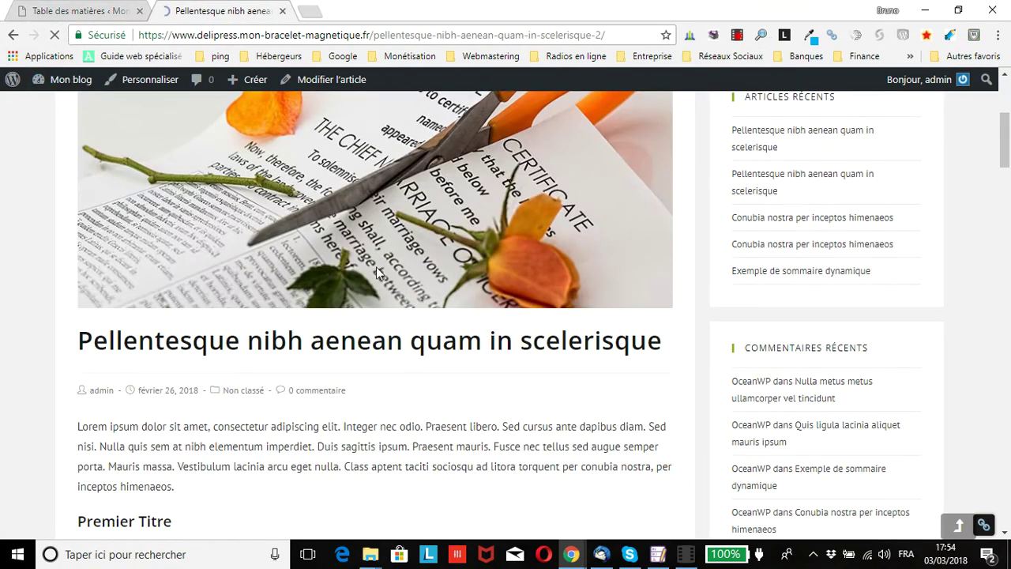
scroll(438, 325, down, 9)
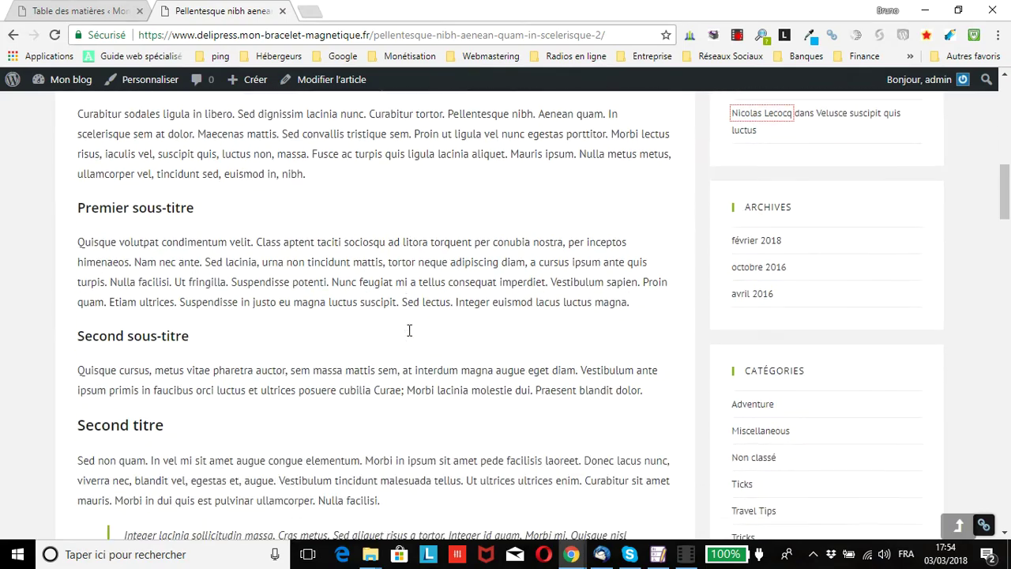
scroll(401, 333, down, 3)
scroll(368, 366, up, 10)
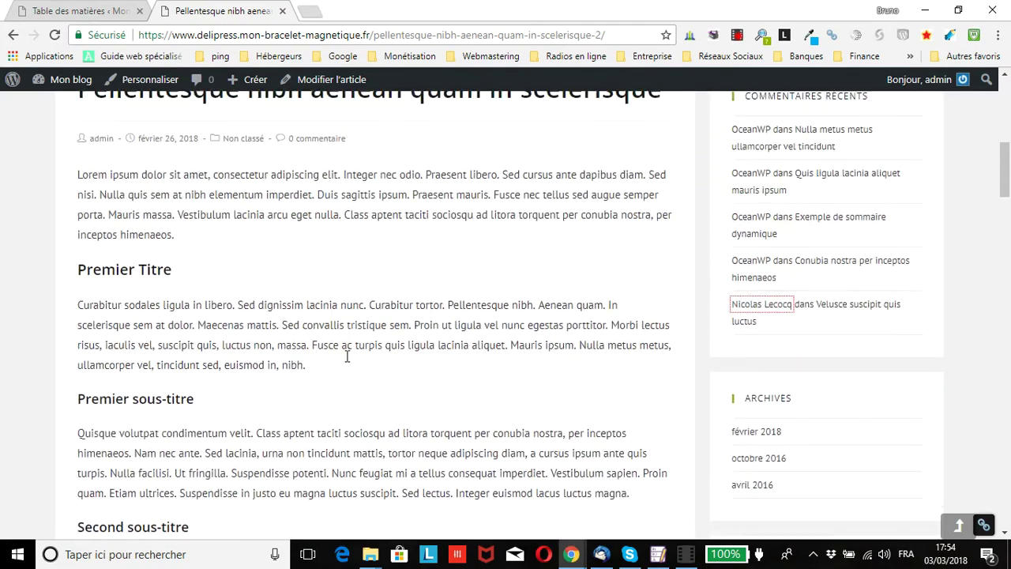
scroll(345, 357, up, 5)
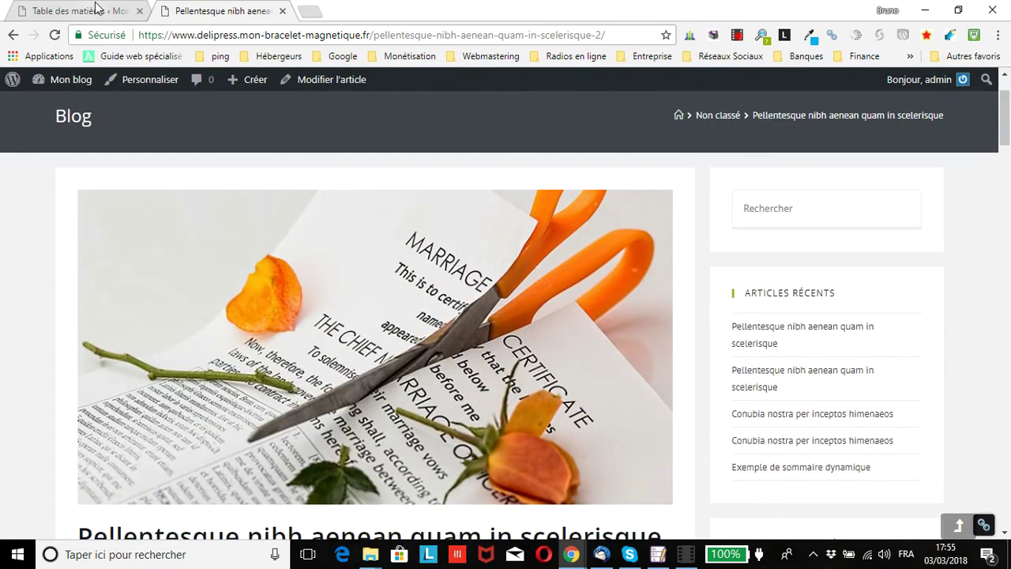
- Enable automatic table of contents insertion for Articles again in the extension's settings
click(94, 10)
scroll(327, 197, down, 3)
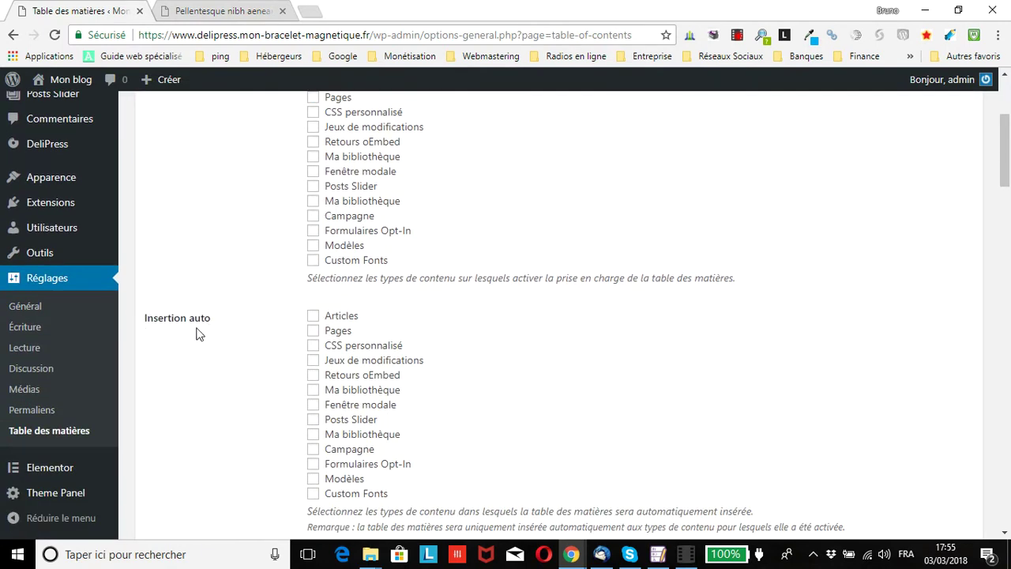
click(314, 317)
key(Return)
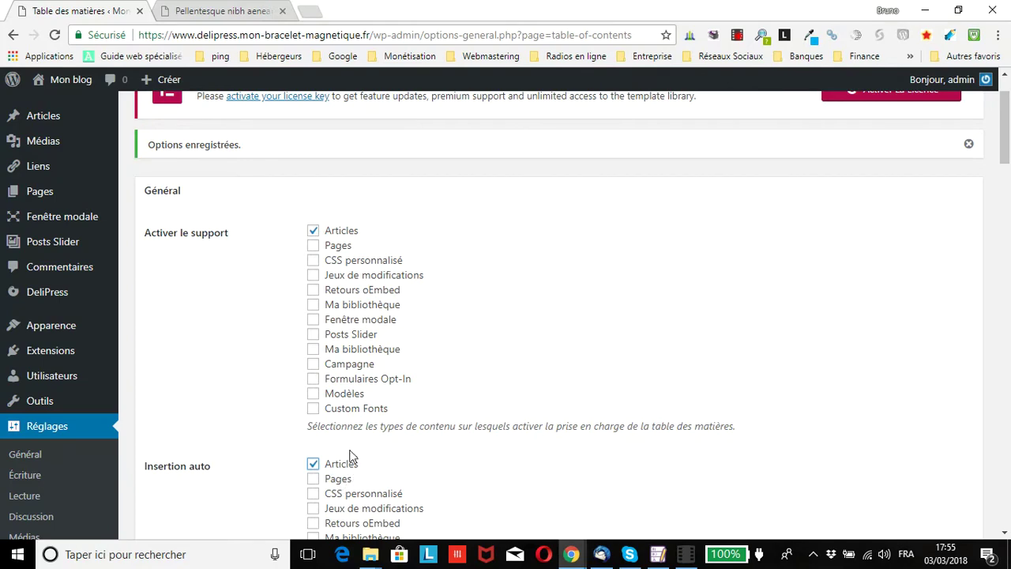
- Review the general table of contents settings, from supported content types to position, header label, hierarchy and counter
scroll(361, 456, down, 3)
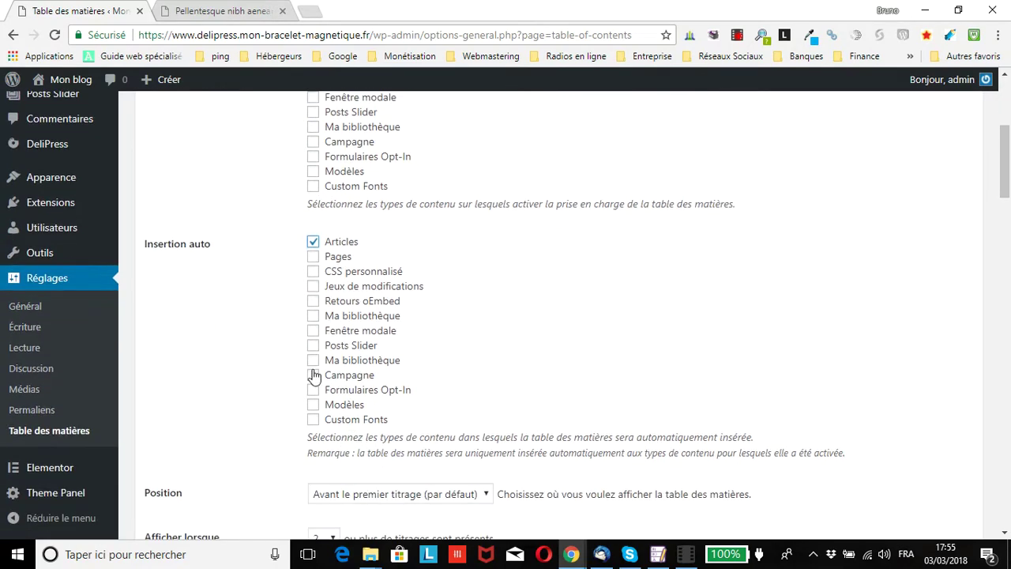
scroll(314, 377, down, 3)
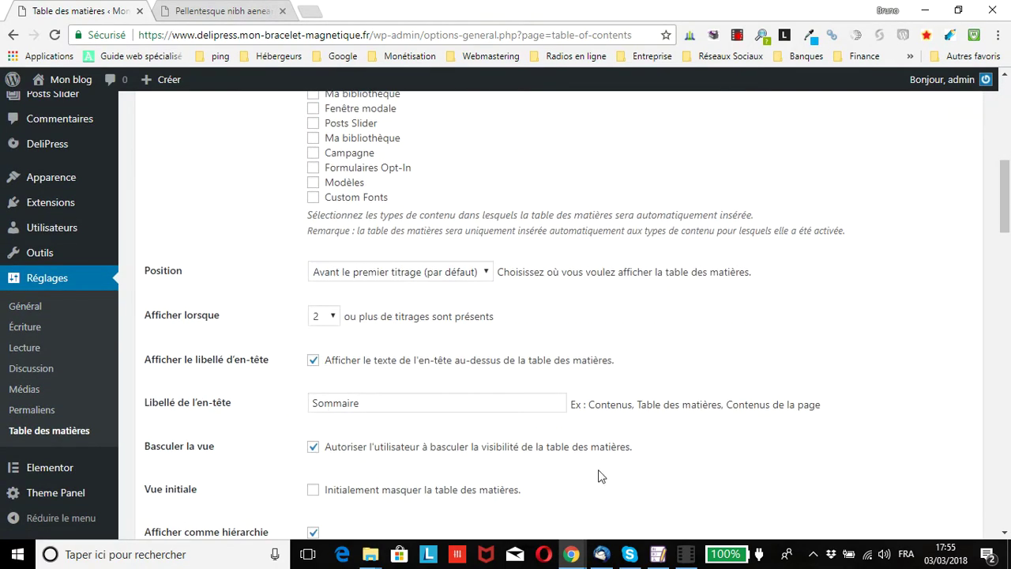
scroll(366, 345, down, 2)
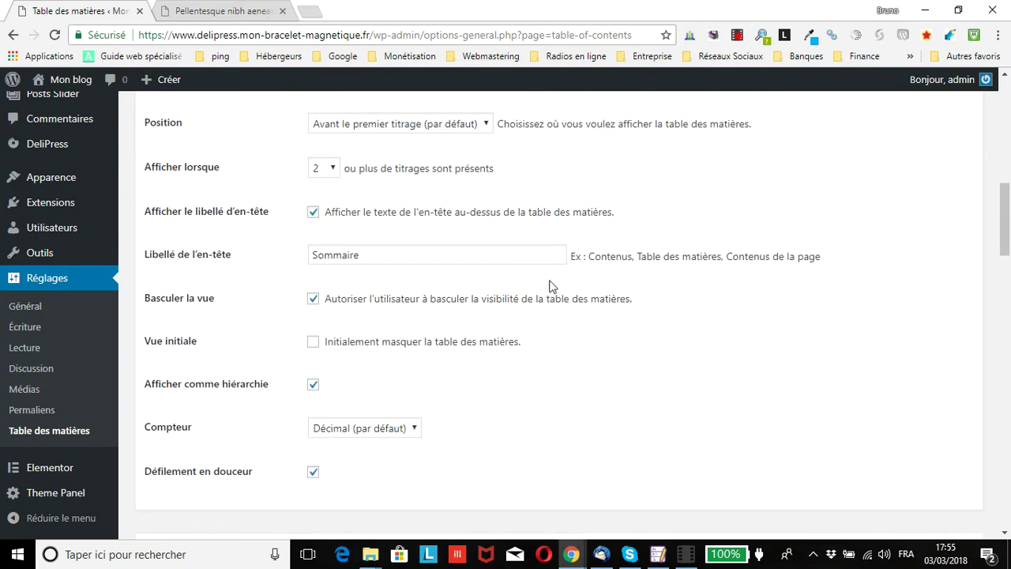
scroll(293, 274, up, 4)
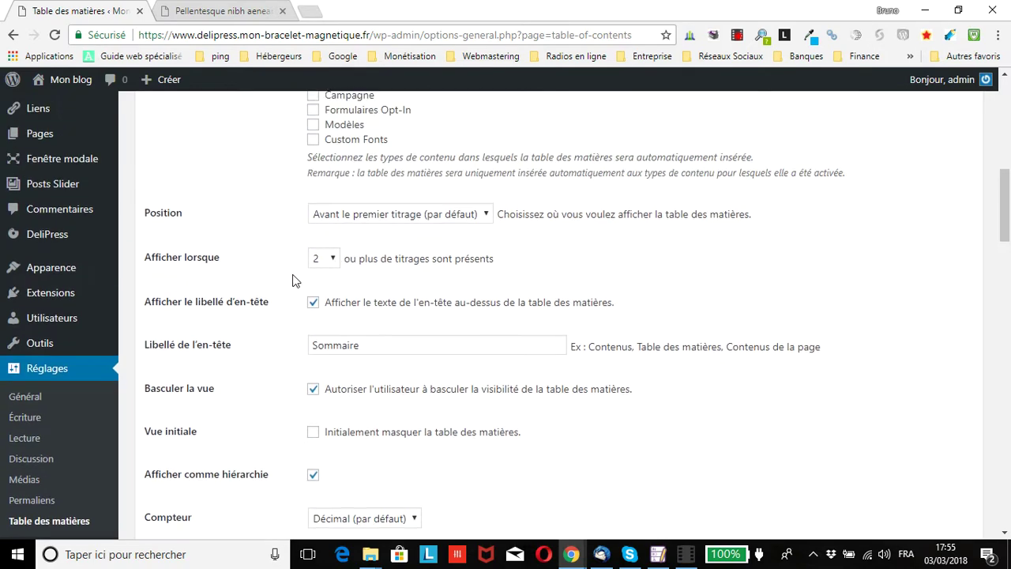
scroll(308, 331, up, 2)
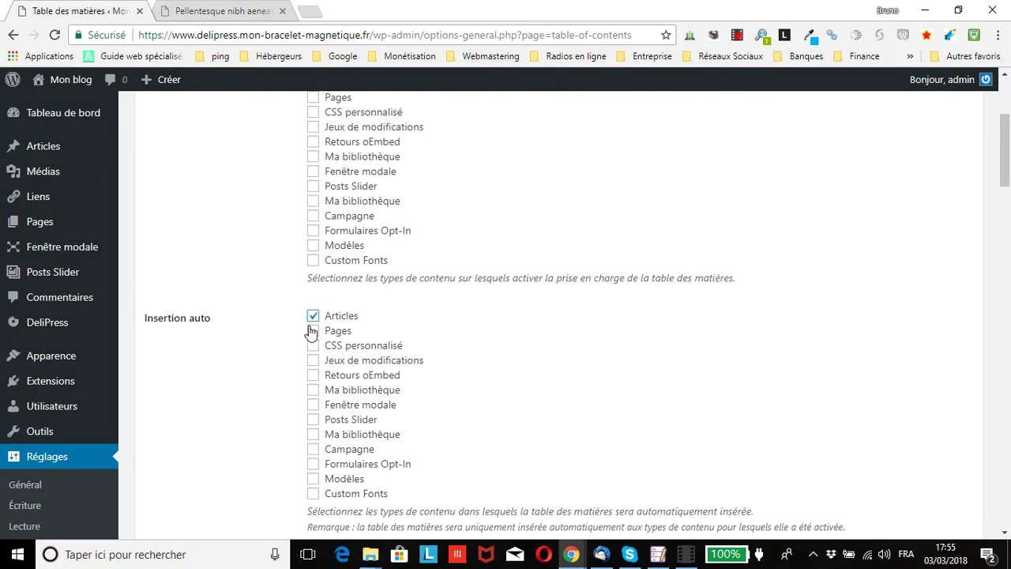
scroll(310, 332, up, 2)
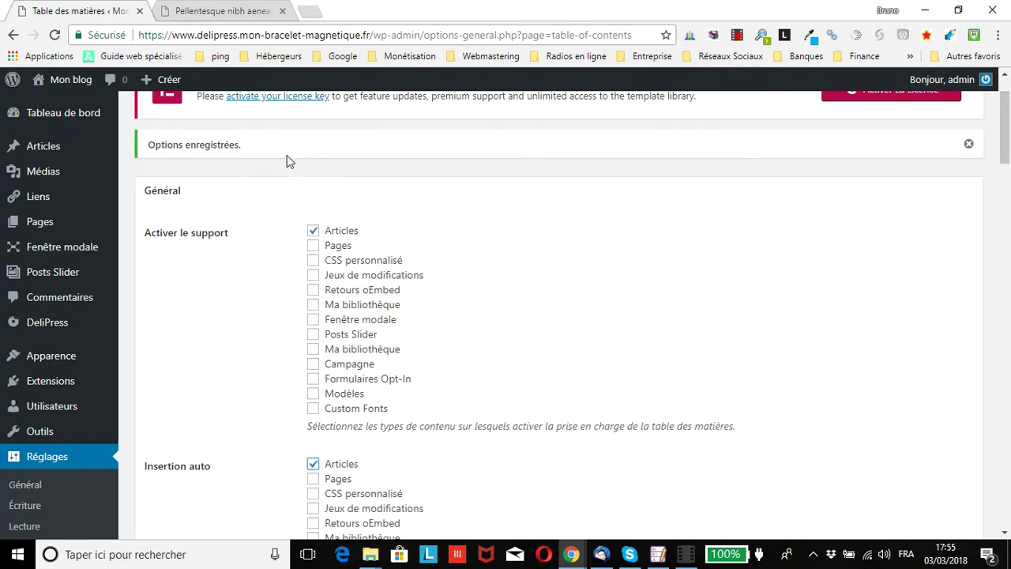
scroll(399, 434, down, 1)
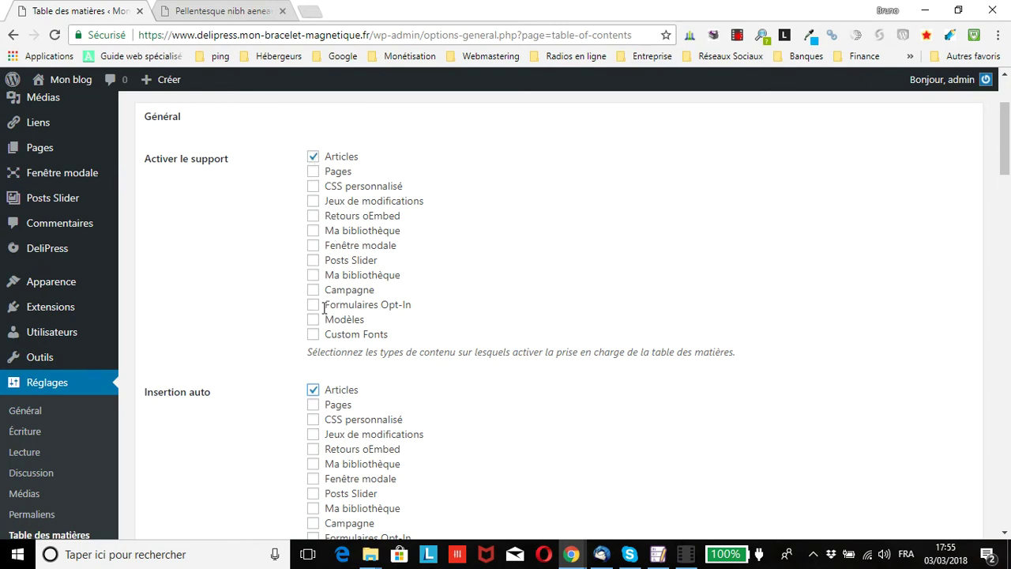
- Save the table of contents settings with automatic insertion enabled for Articles
scroll(300, 269, down, 2)
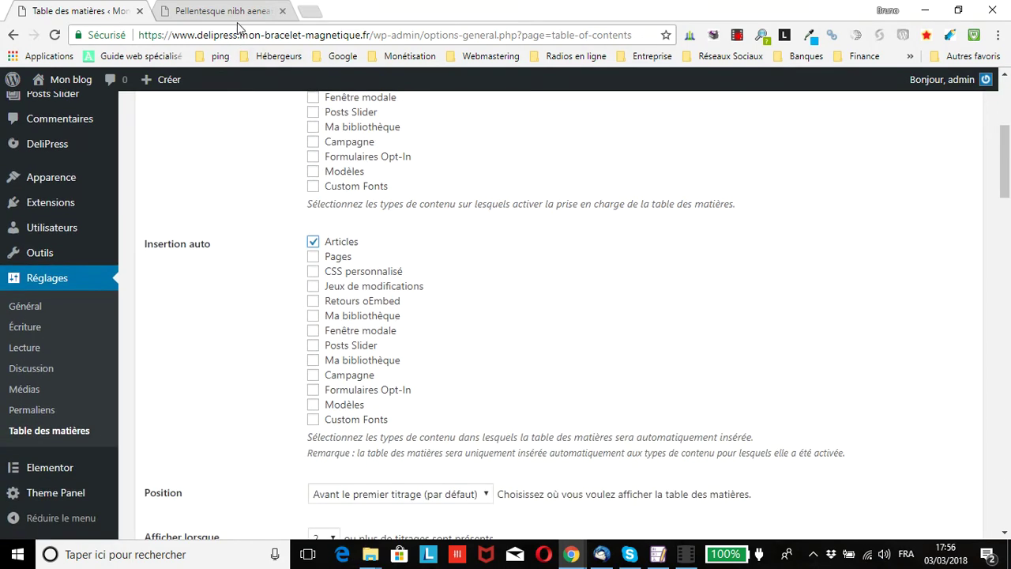
scroll(207, 290, down, 6)
scroll(237, 252, up, 8)
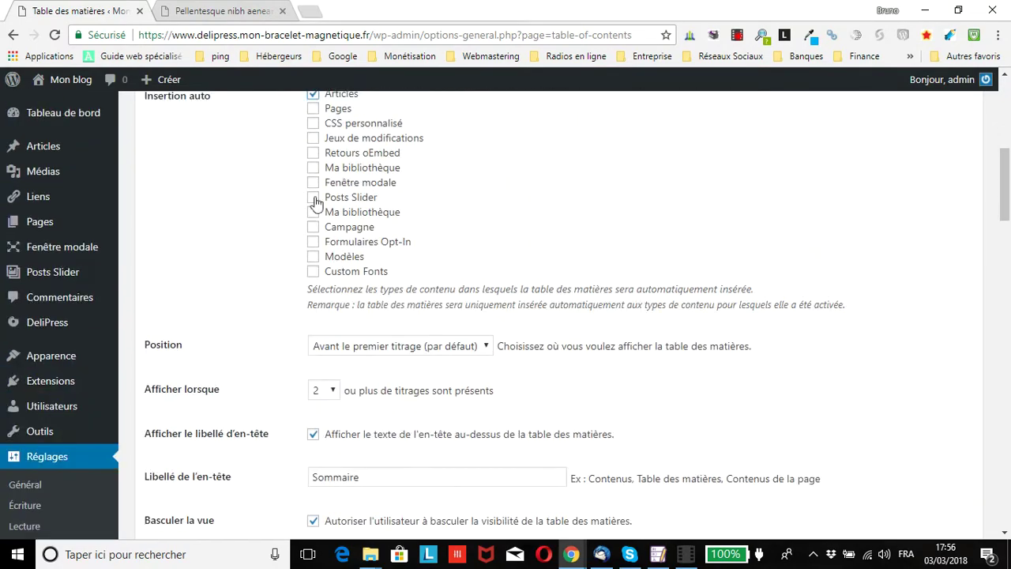
scroll(300, 277, down, 5)
scroll(286, 322, down, 20)
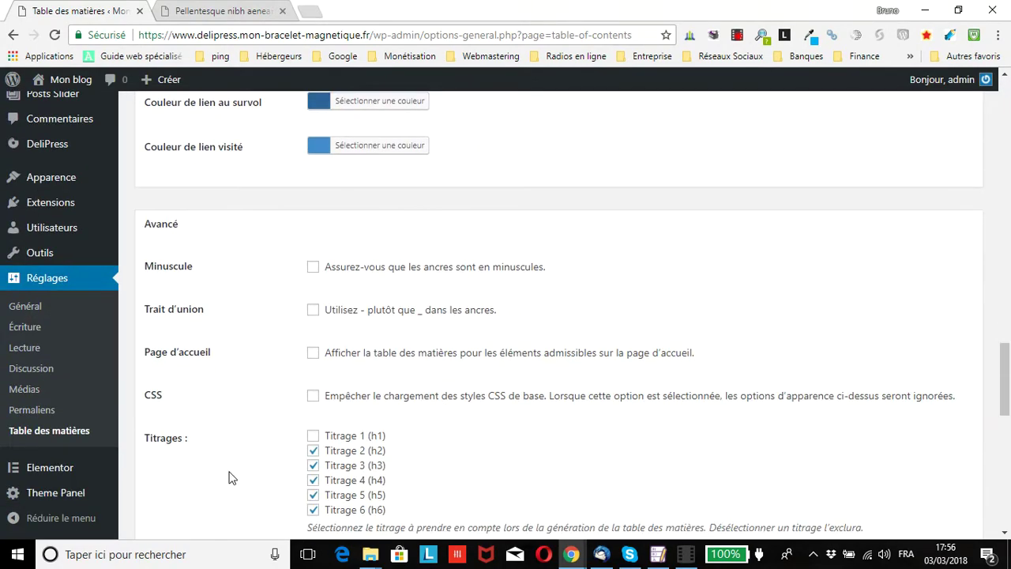
click(198, 459)
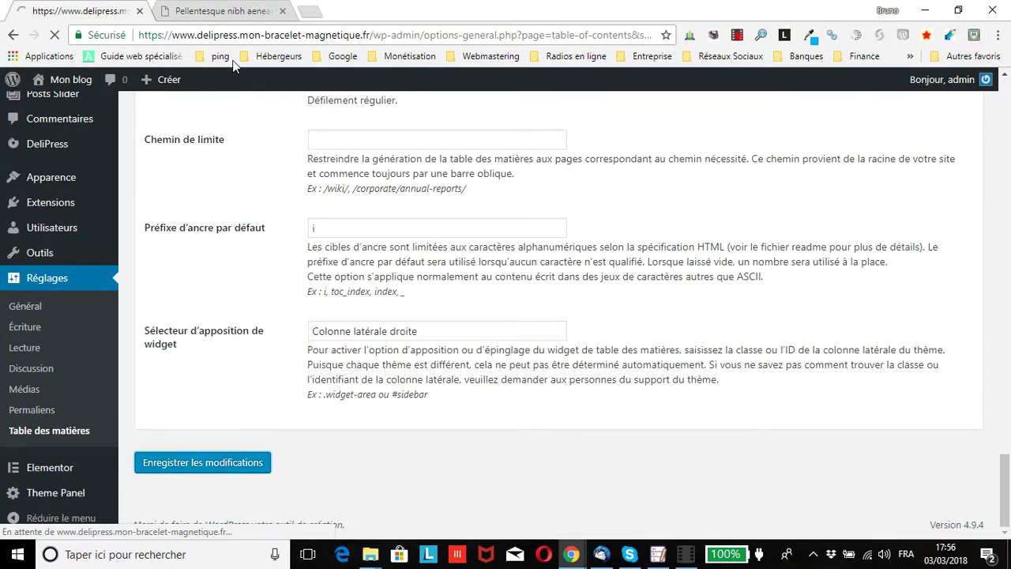
- Reload the published article, find its table of contents, and test collapsing and expanding it
click(227, 13)
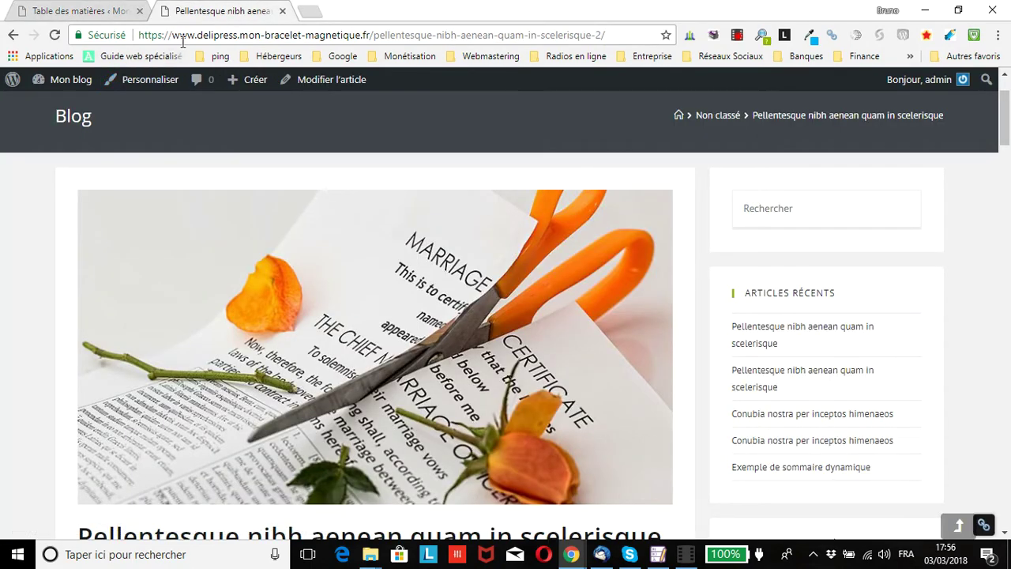
click(55, 36)
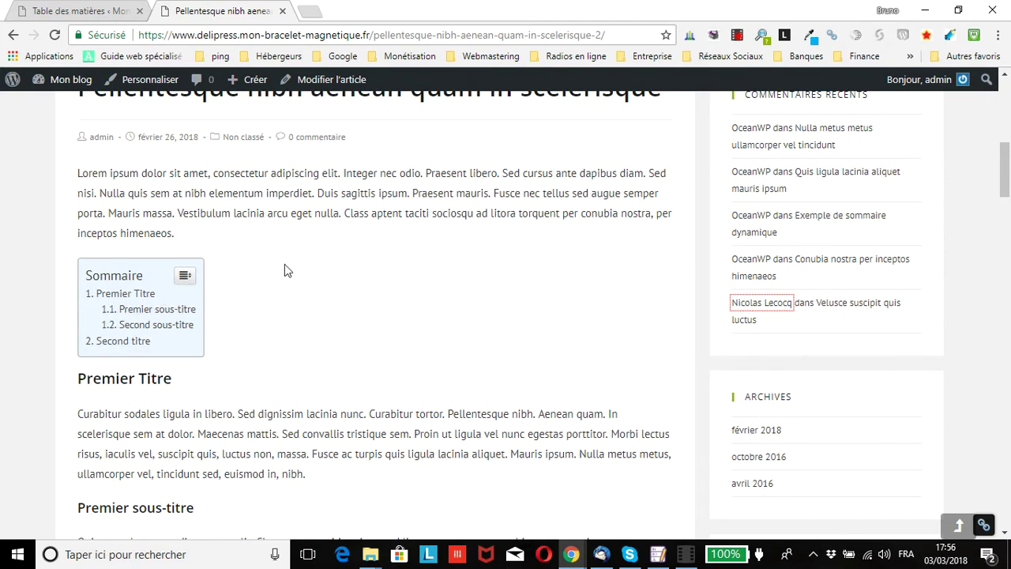
click(184, 277)
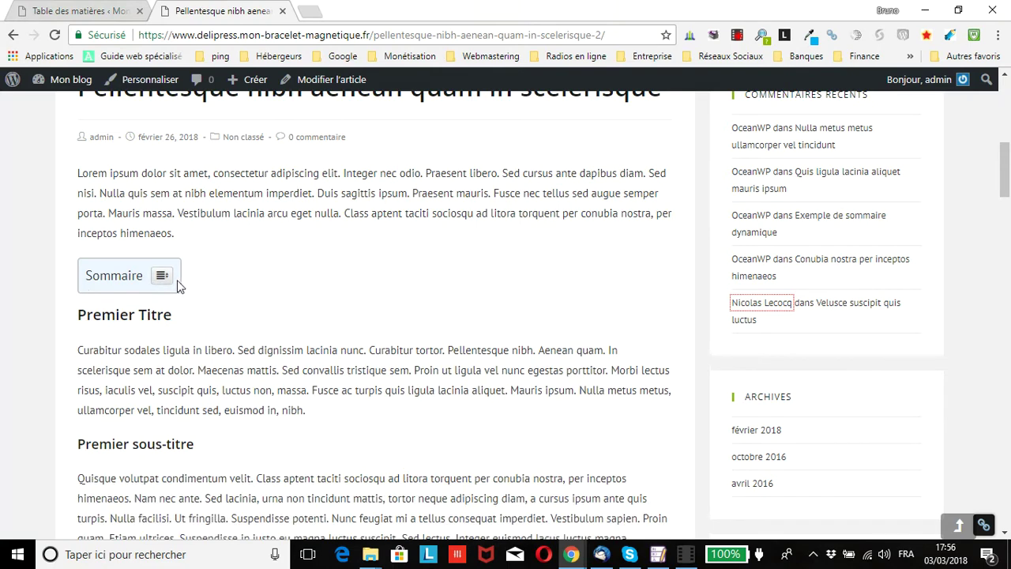
click(162, 277)
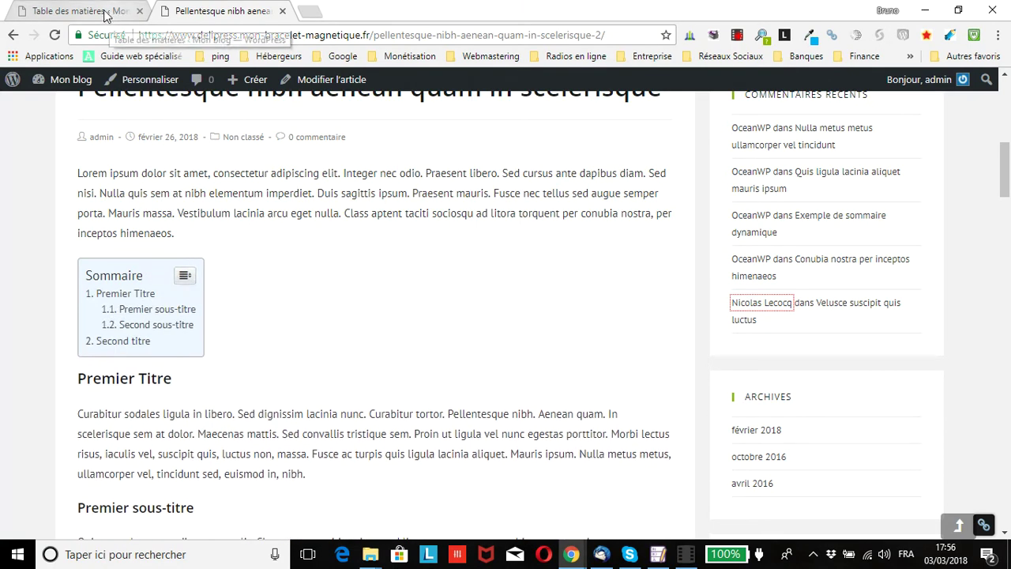
- Review the automatic insertion settings and the available table of contents positions, comparing them with the placement in the published article
click(105, 12)
scroll(281, 130, down, 3)
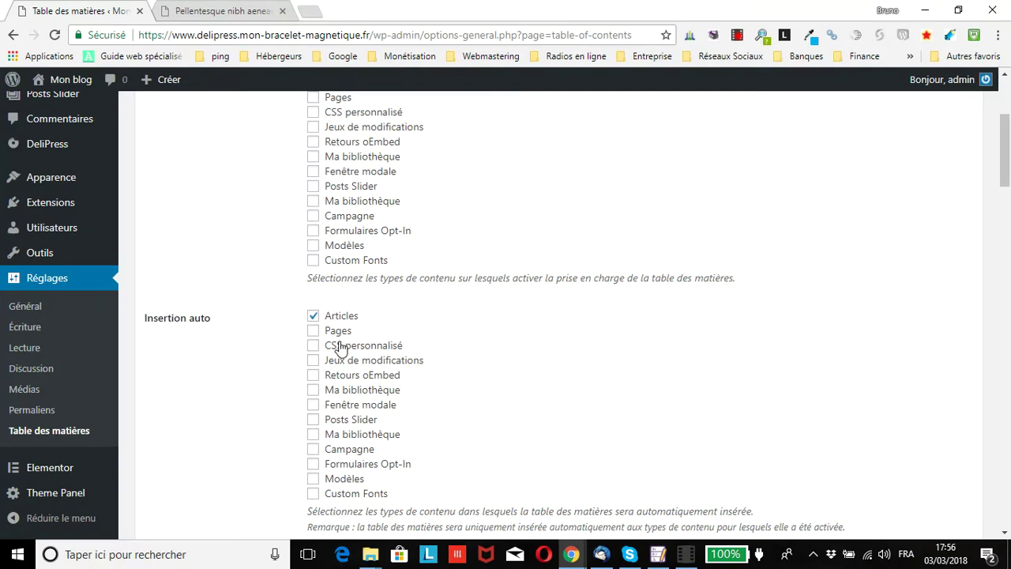
scroll(357, 371, down, 2)
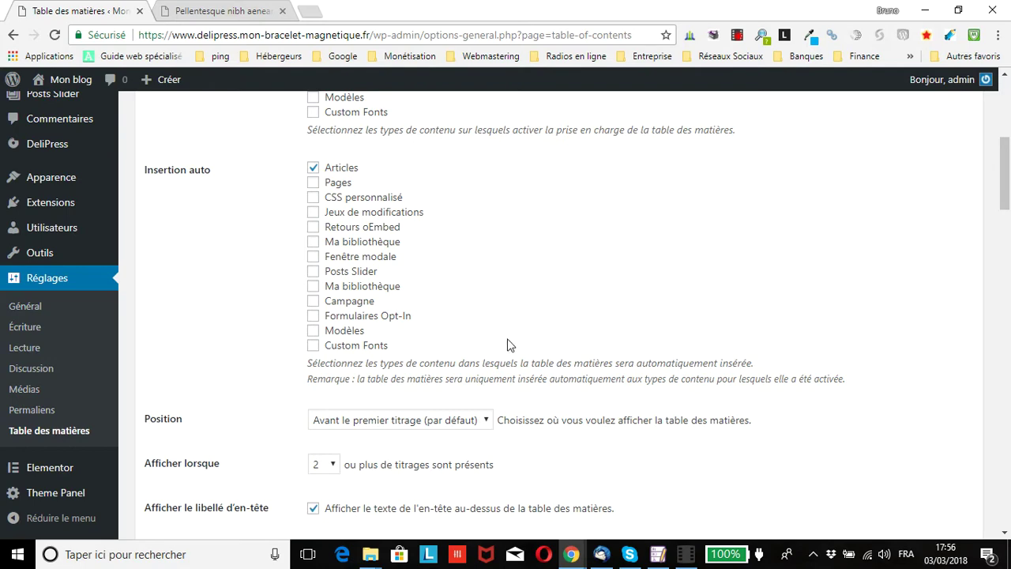
scroll(501, 357, down, 1)
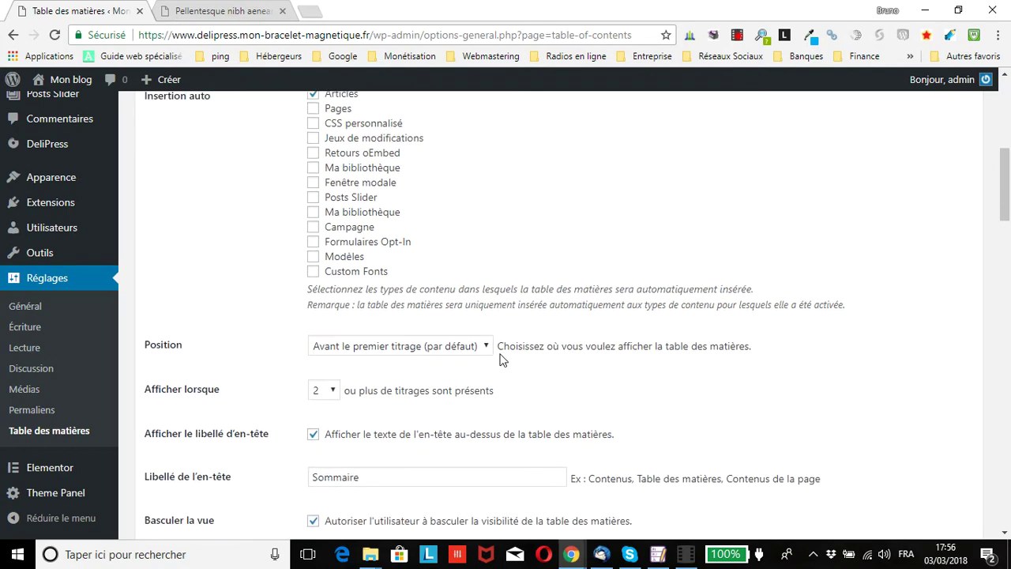
scroll(501, 358, up, 1)
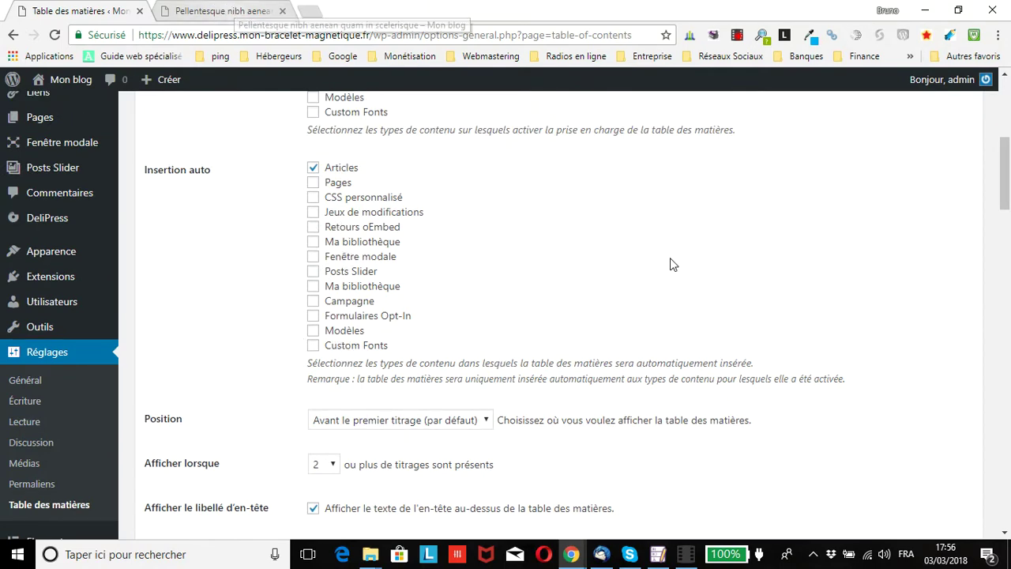
scroll(664, 264, down, 3)
scroll(293, 248, down, 1)
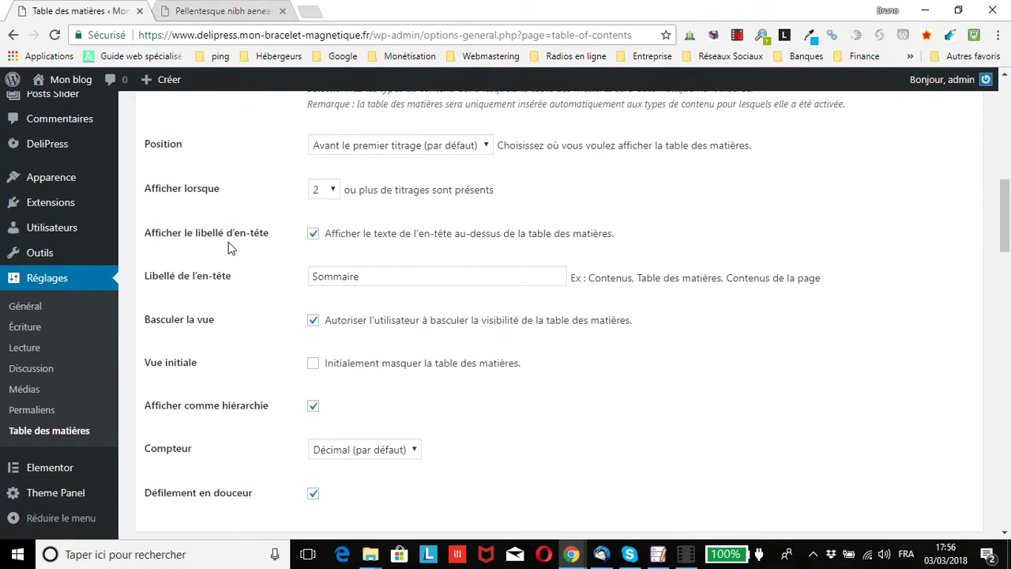
click(232, 13)
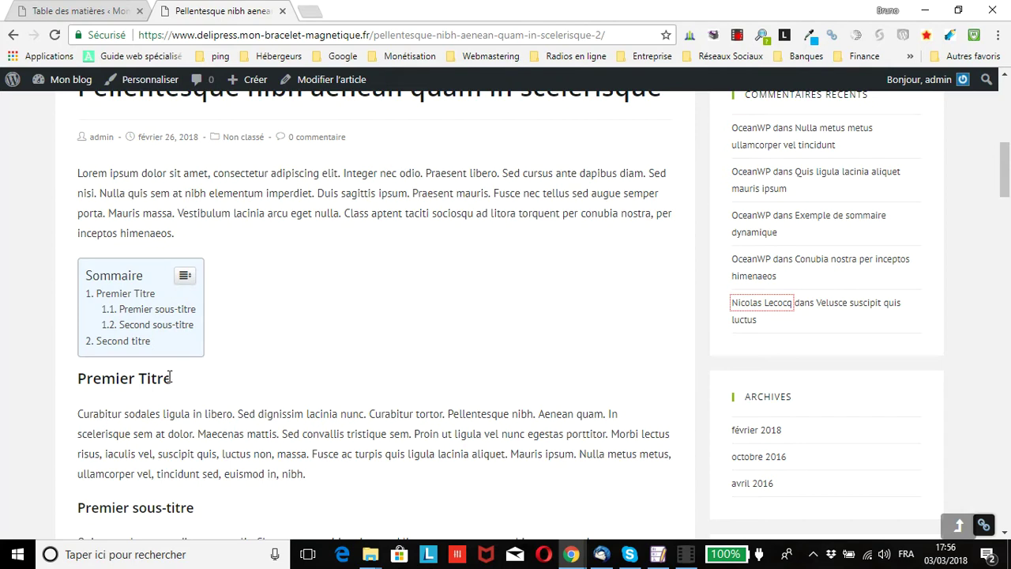
click(99, 12)
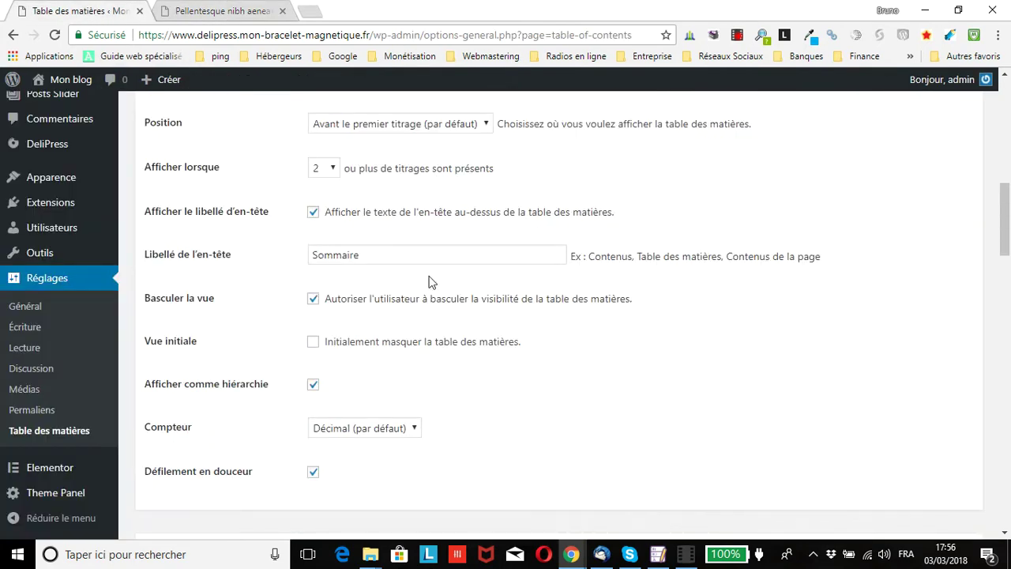
click(415, 126)
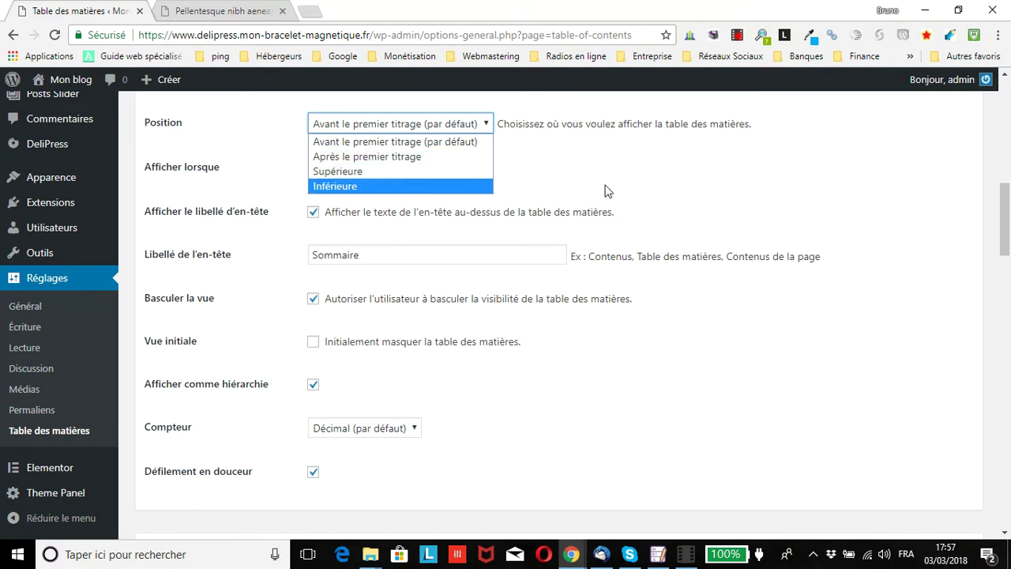
click(411, 143)
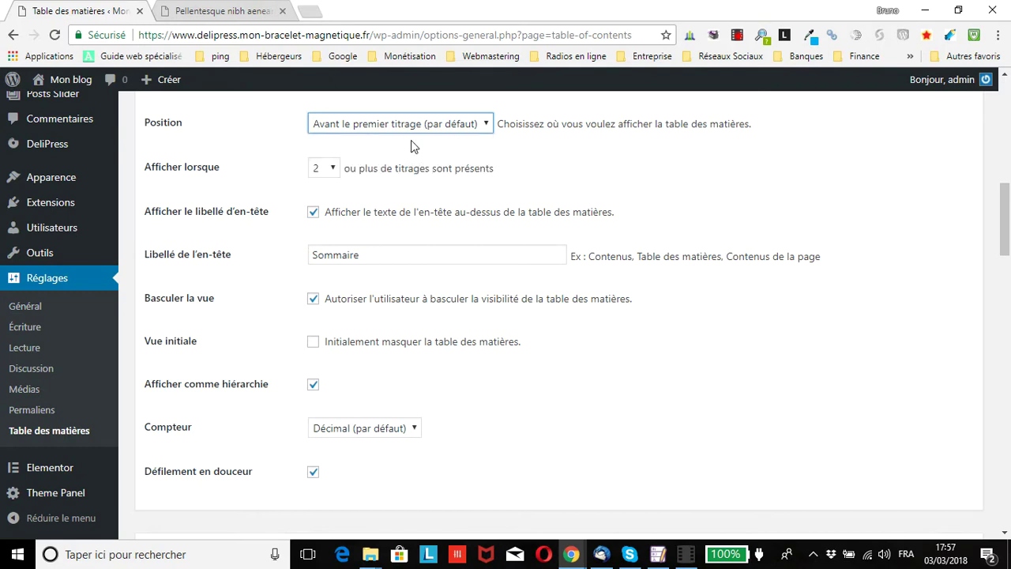
- Set the table of contents position to Supérieure and save the settings
click(364, 120)
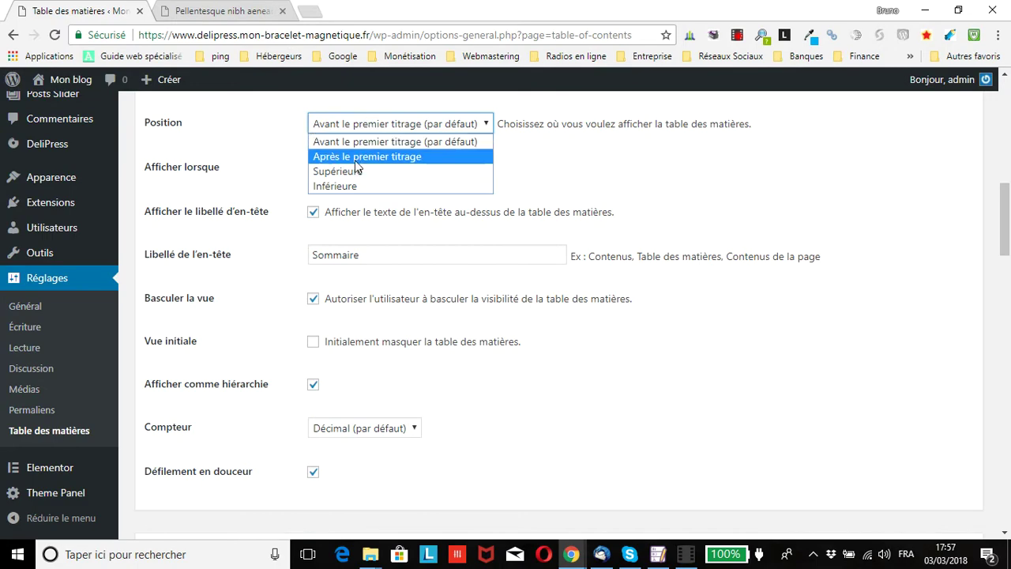
click(355, 169)
scroll(286, 308, down, 1)
scroll(286, 308, down, 15)
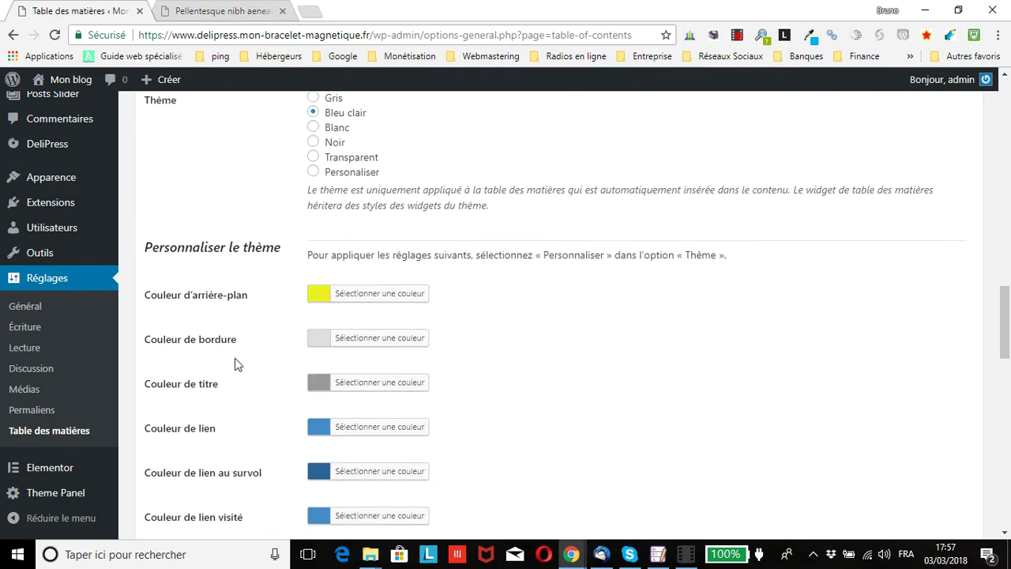
click(203, 462)
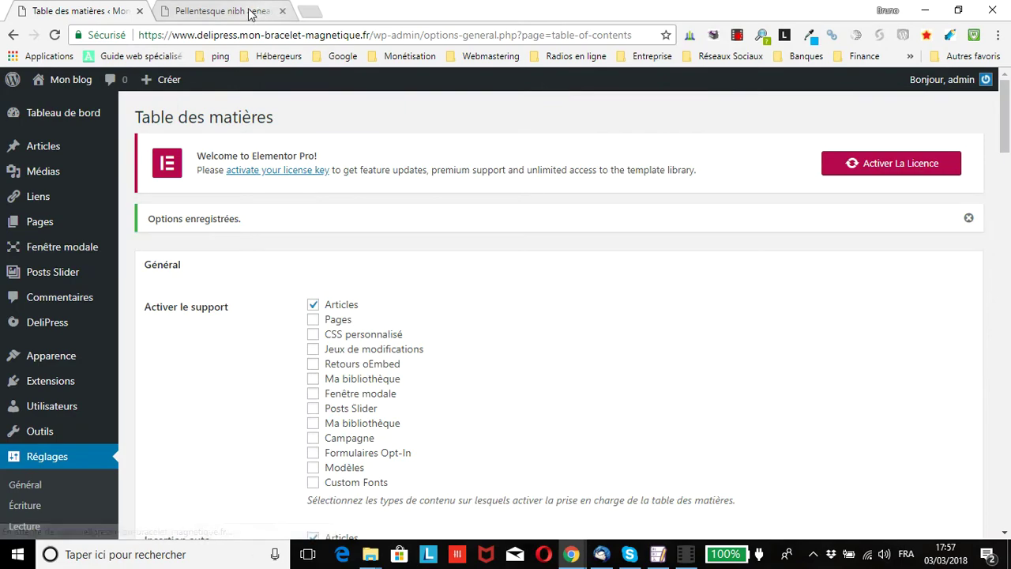
- Reload the published article and check where the table of contents sits relative to the introduction and first title
click(249, 14)
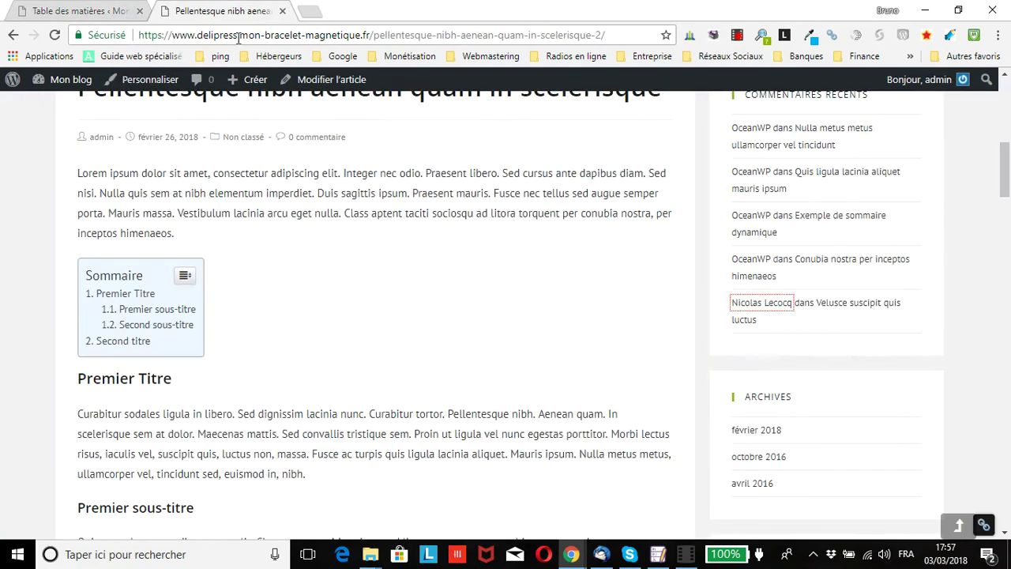
click(54, 35)
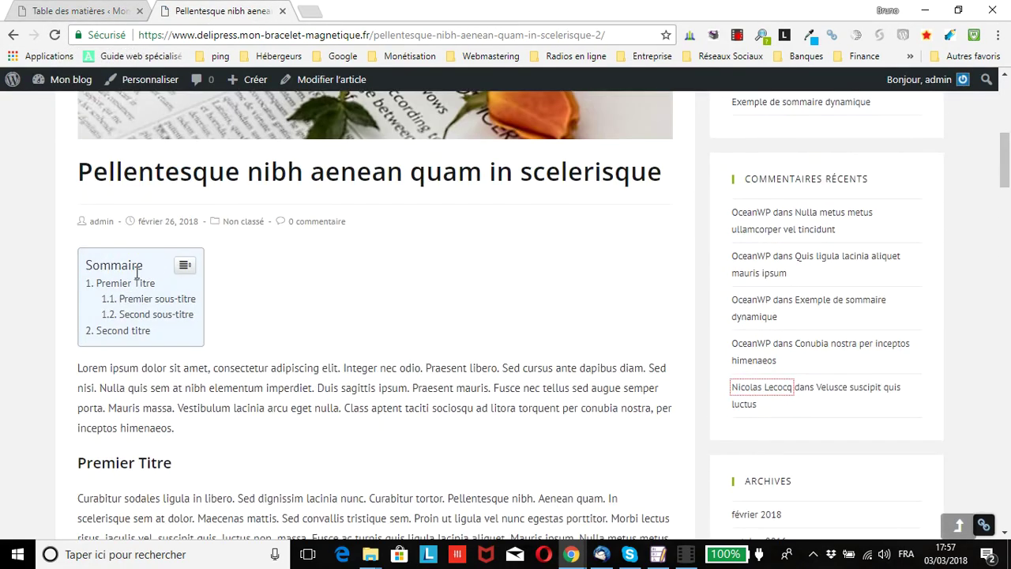
scroll(134, 278, up, 2)
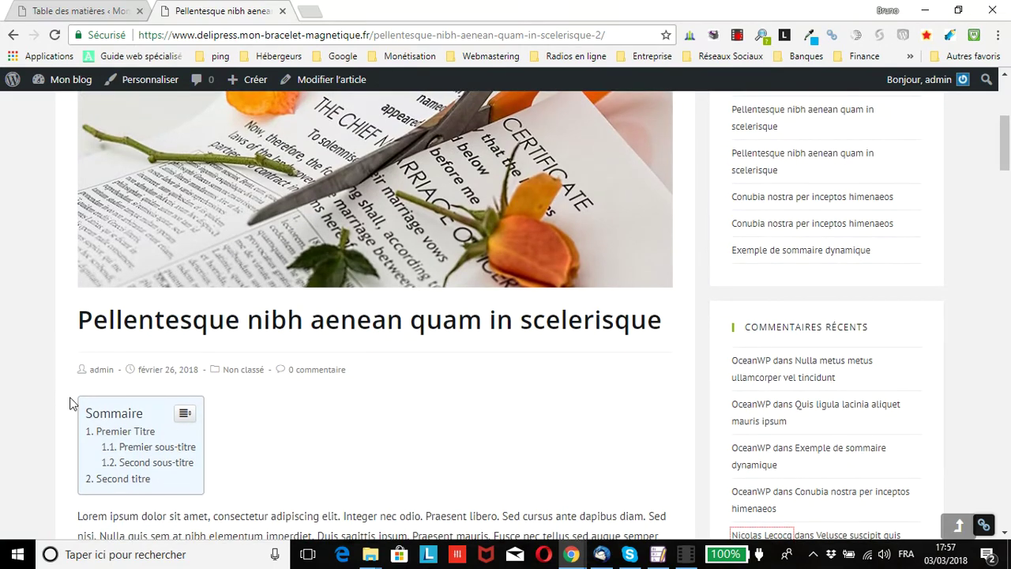
scroll(155, 362, down, 4)
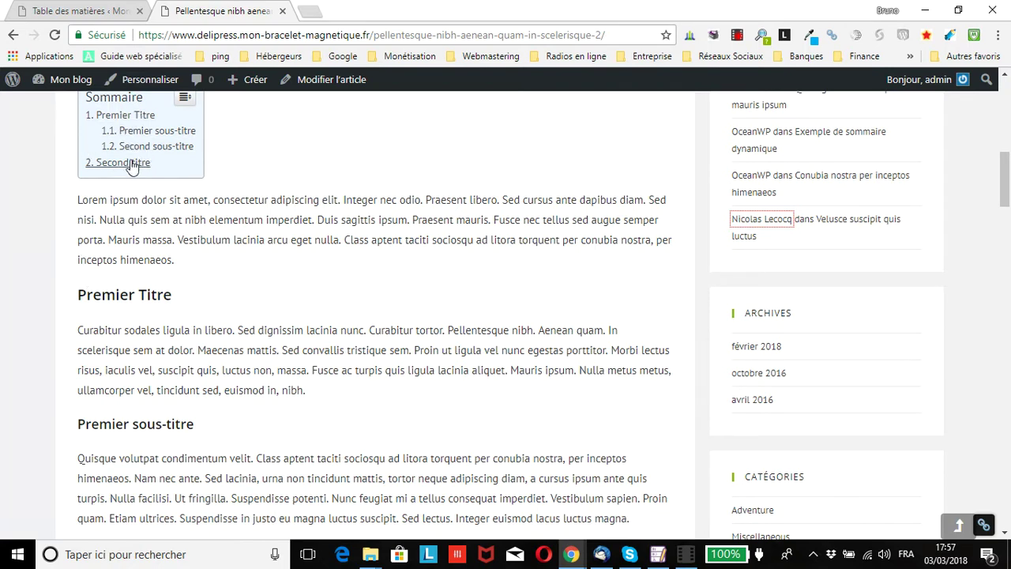
- Set the table of contents position back to Avant le premier titrage (par défaut) in the extension's settings
click(90, 11)
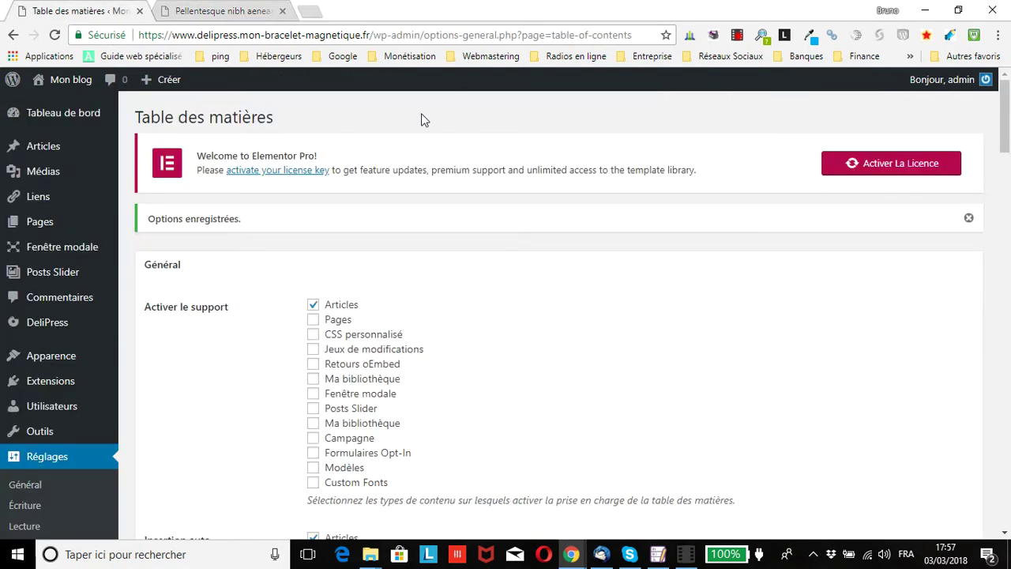
scroll(521, 263, down, 10)
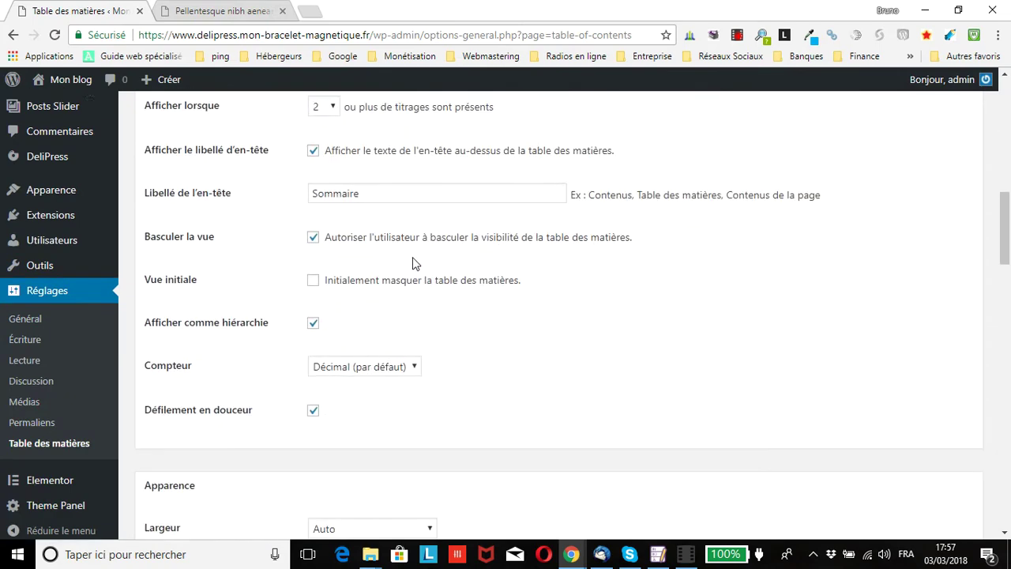
scroll(412, 263, up, 4)
click(409, 346)
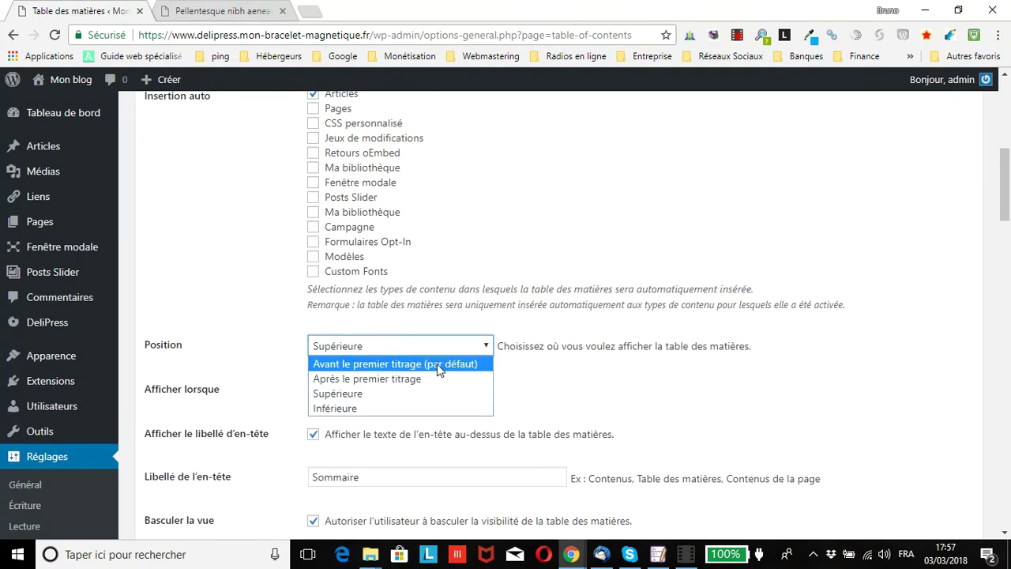
click(433, 364)
scroll(438, 365, down, 2)
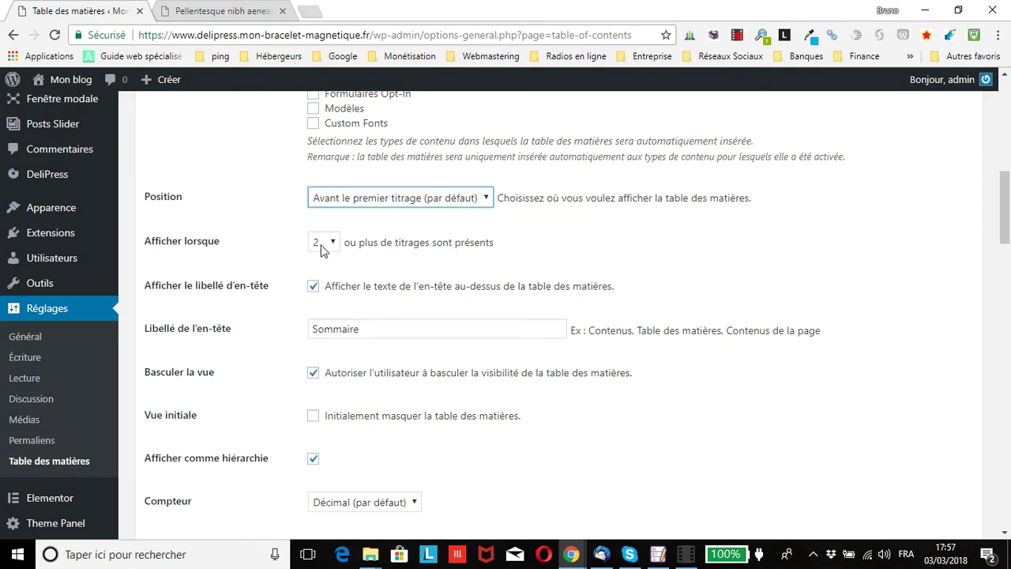
- Set the table of contents to display only with 5 or more headings present, and save the settings
click(230, 12)
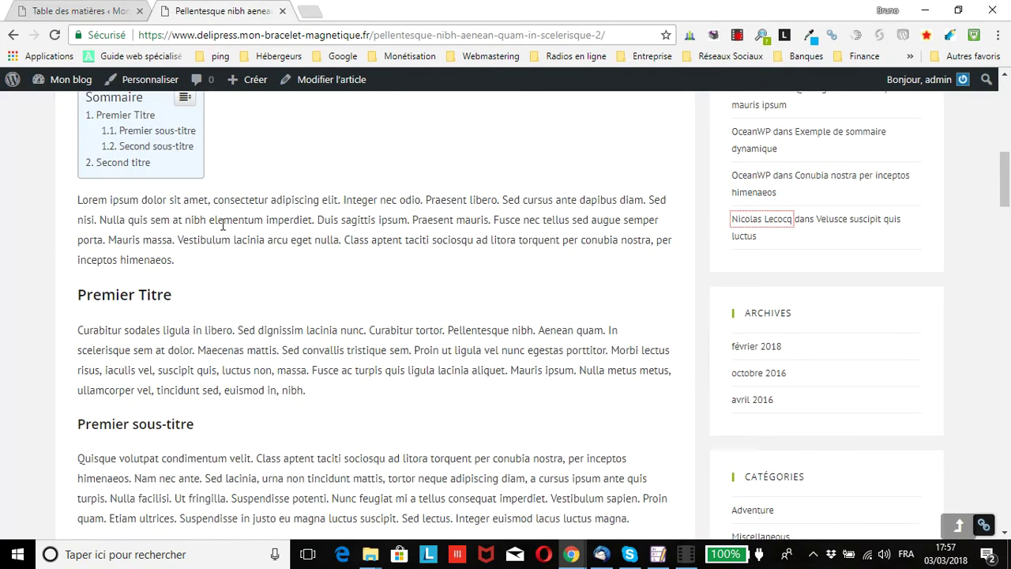
scroll(222, 225, up, 2)
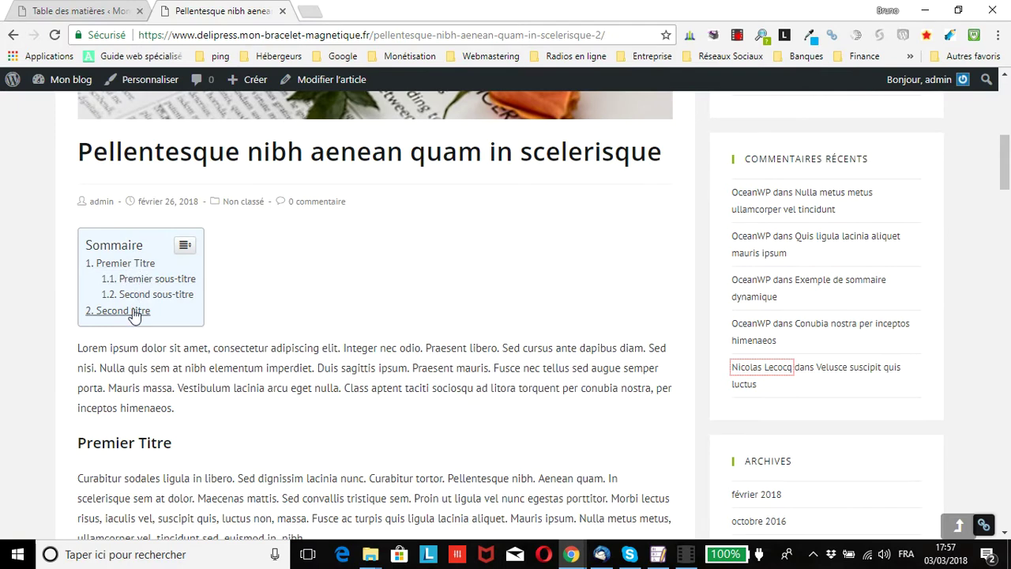
click(124, 11)
click(332, 243)
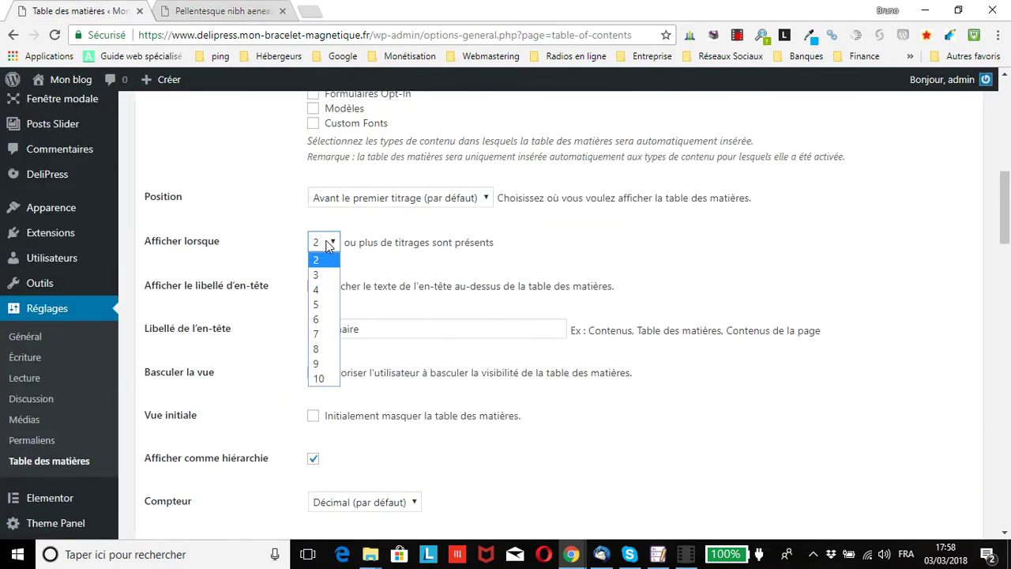
click(324, 305)
scroll(310, 315, down, 20)
click(208, 457)
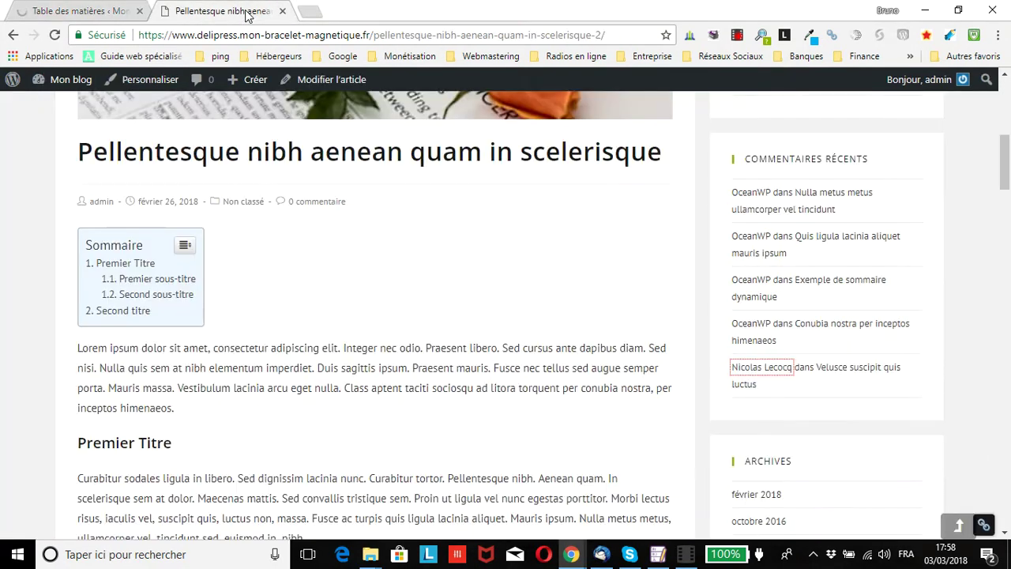
- Reload the published article and check whether the table of contents is displayed with the new heading minimum
click(237, 11)
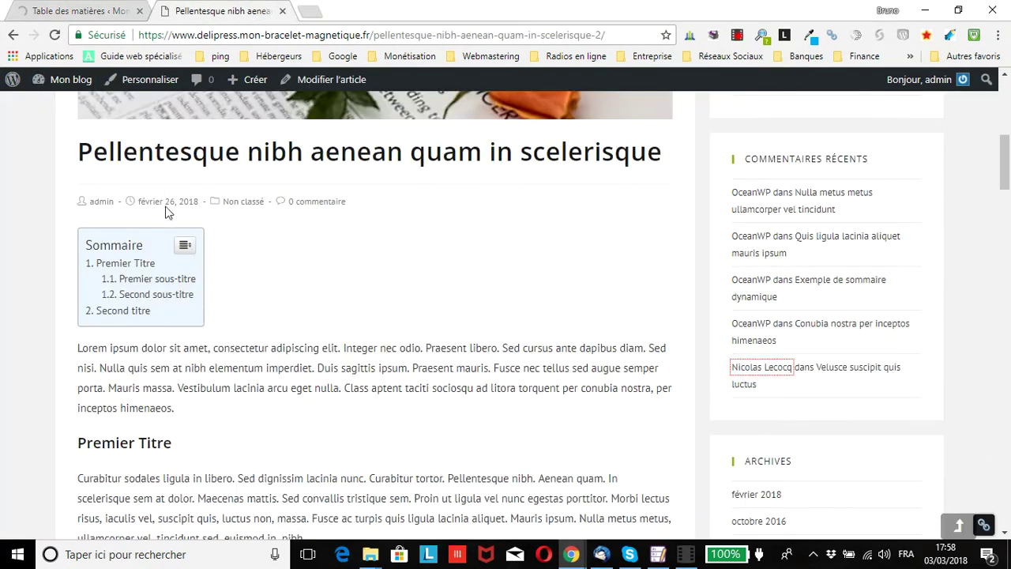
click(55, 36)
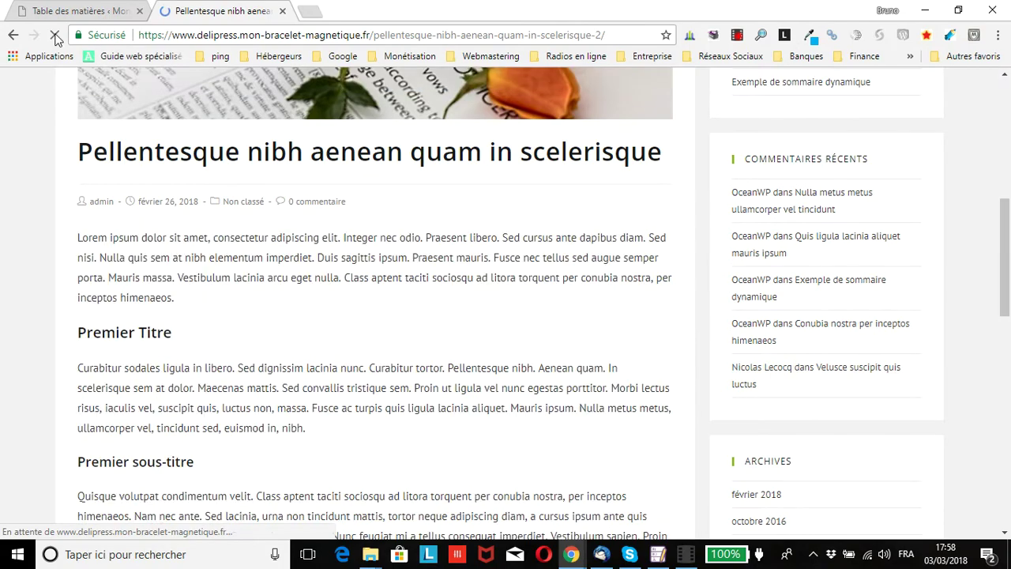
scroll(311, 335, down, 4)
scroll(310, 335, up, 5)
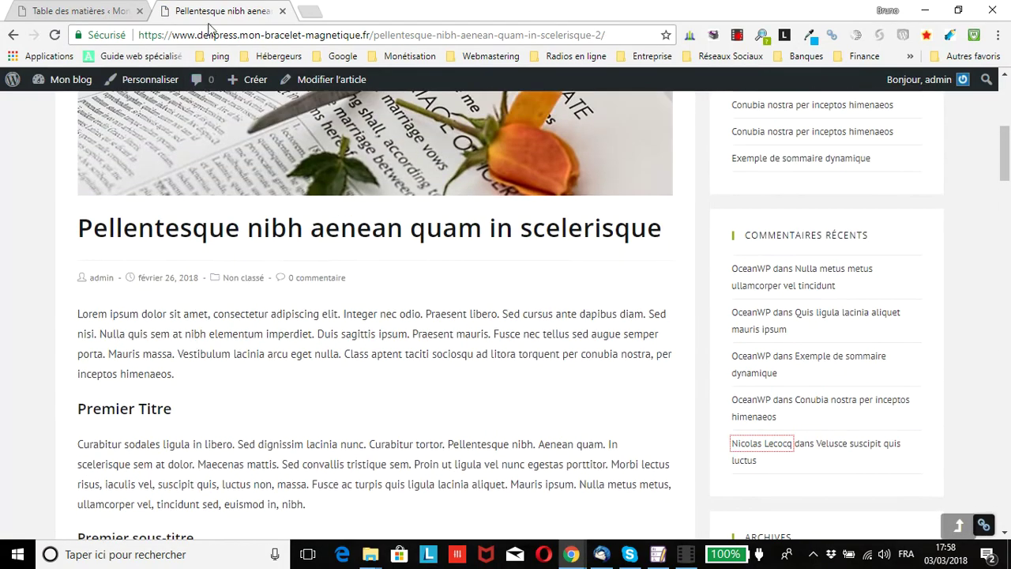
- Set the table of contents to display when 2 or more headings are present, and save the settings
click(79, 11)
scroll(427, 284, down, 10)
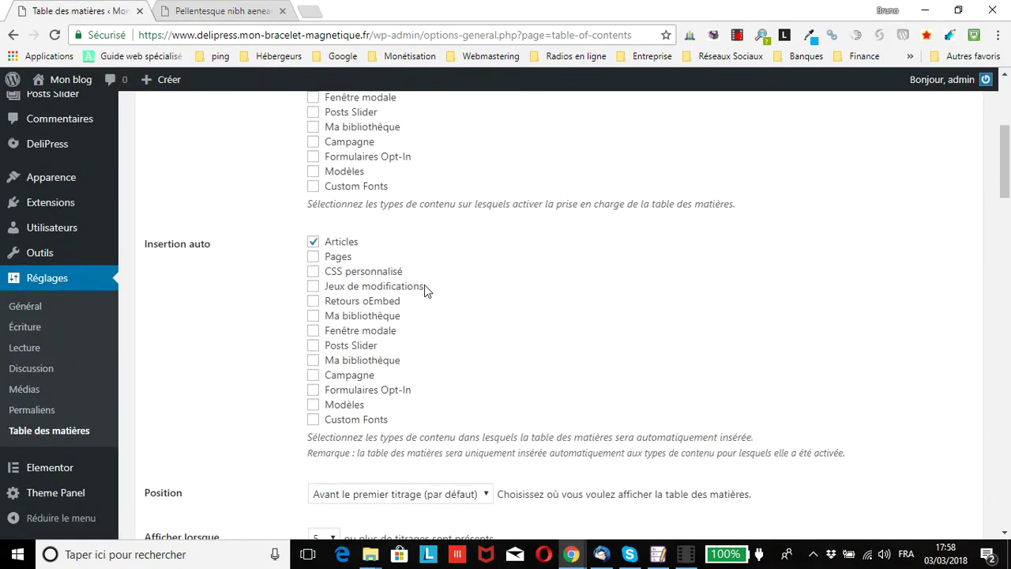
scroll(446, 268, up, 2)
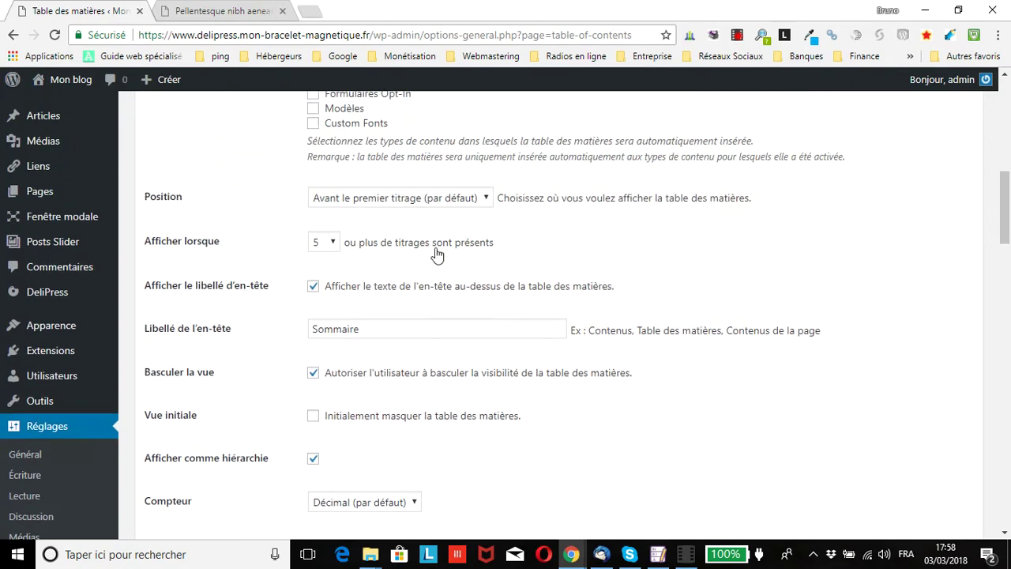
click(325, 245)
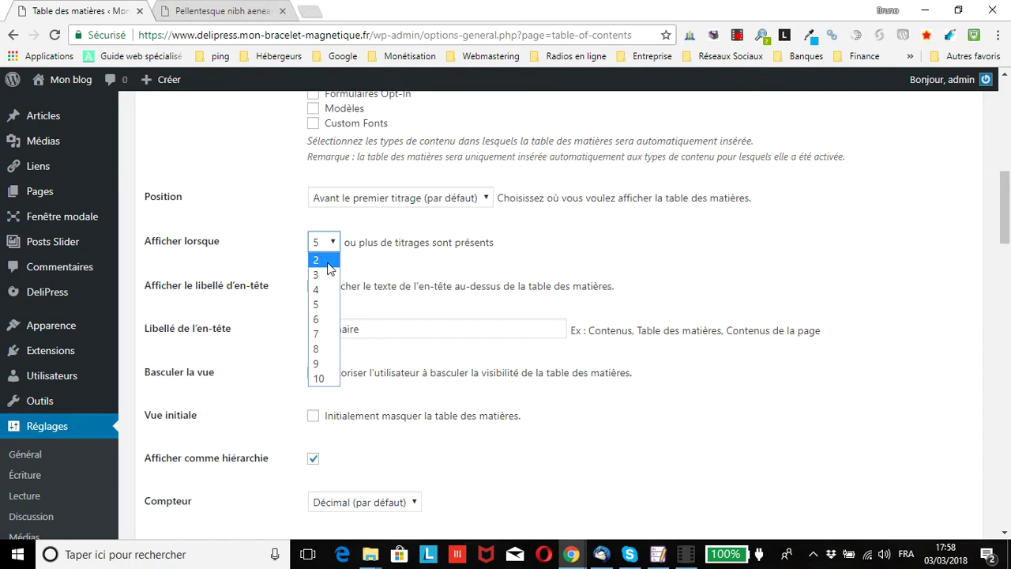
click(328, 261)
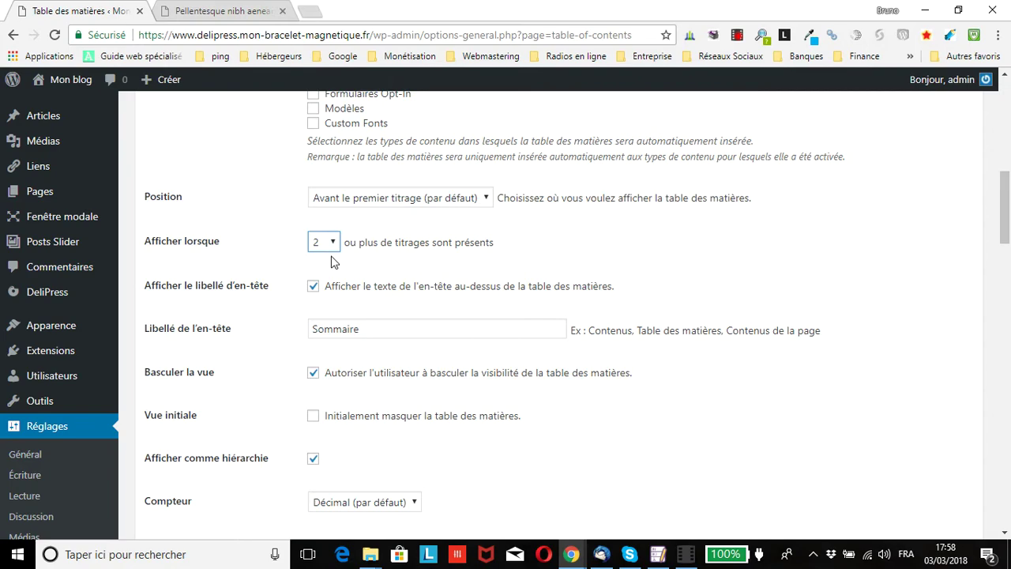
scroll(311, 269, down, 20)
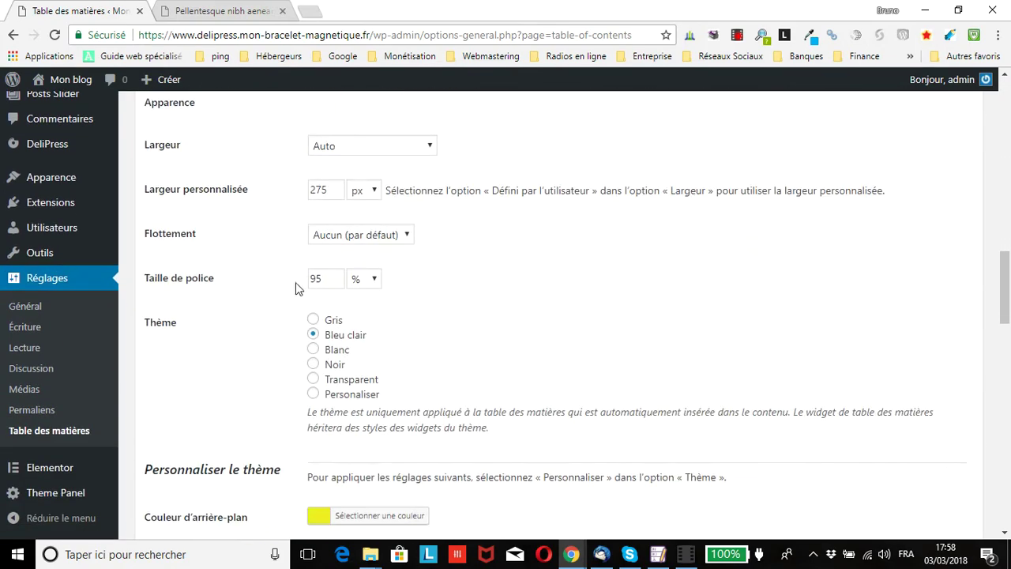
scroll(235, 427, down, 3)
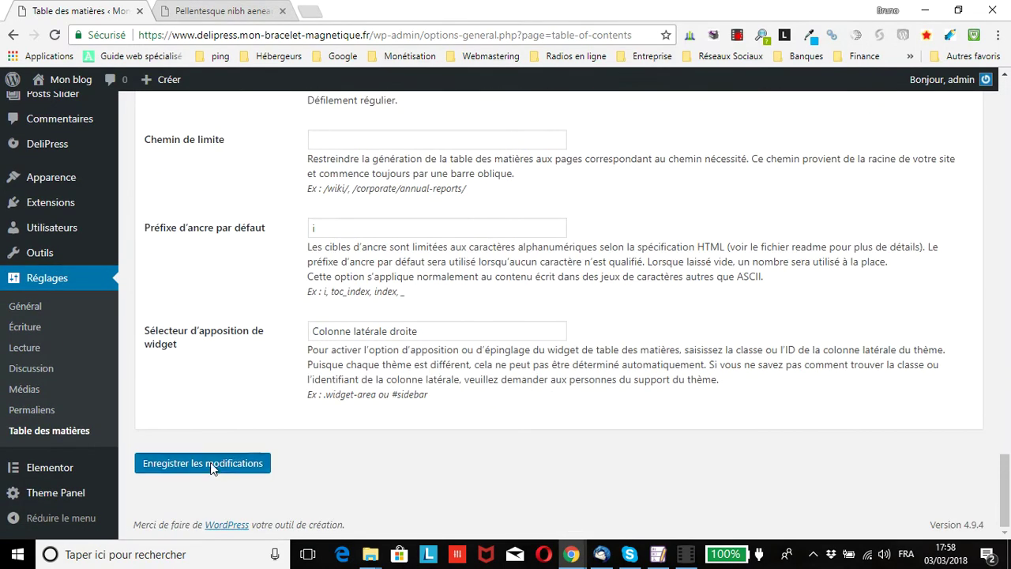
click(207, 464)
- Reload the published article and check the table of contents display with the minimum of 2 headings
scroll(905, 219, down, 5)
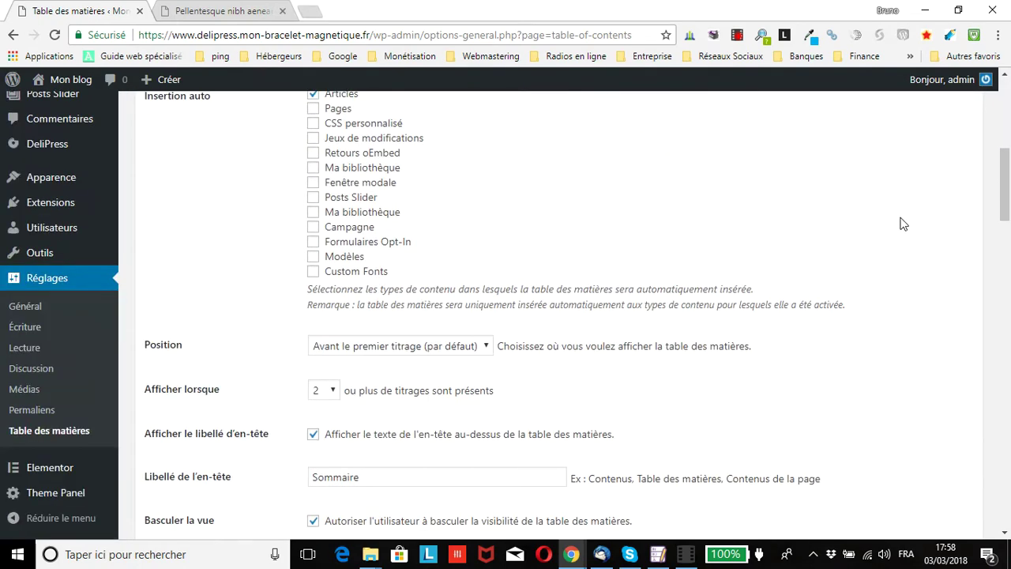
scroll(902, 222, down, 3)
scroll(680, 225, down, 1)
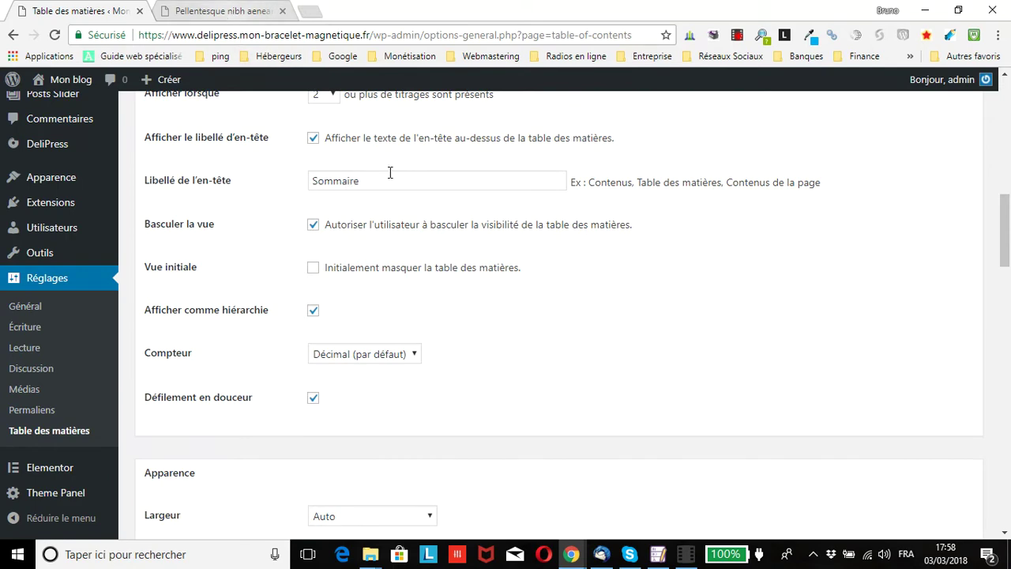
click(236, 14)
scroll(246, 158, down, 2)
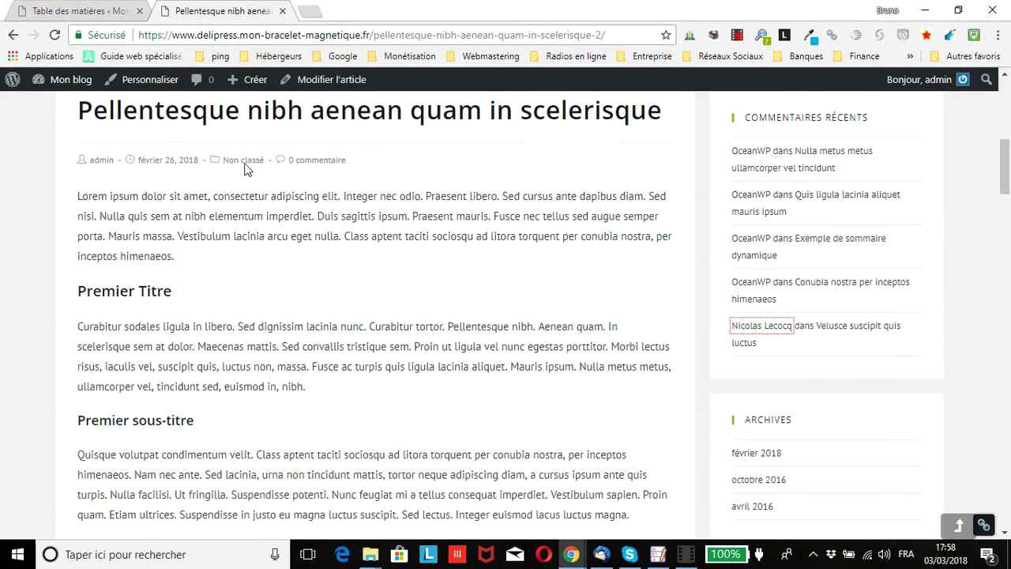
key(F5)
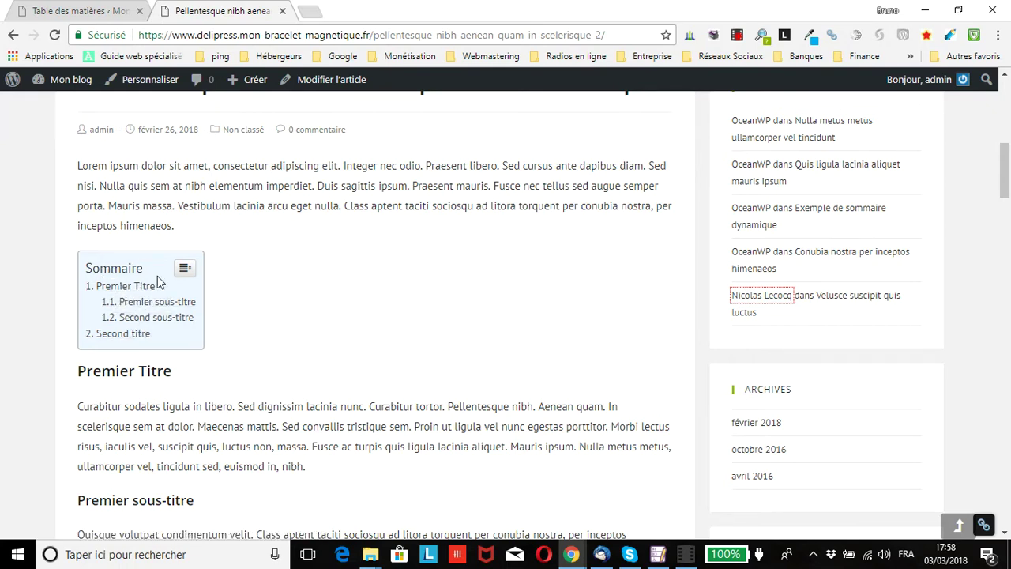
- Review the header label and visibility toggle options in the table of contents settings
click(89, 11)
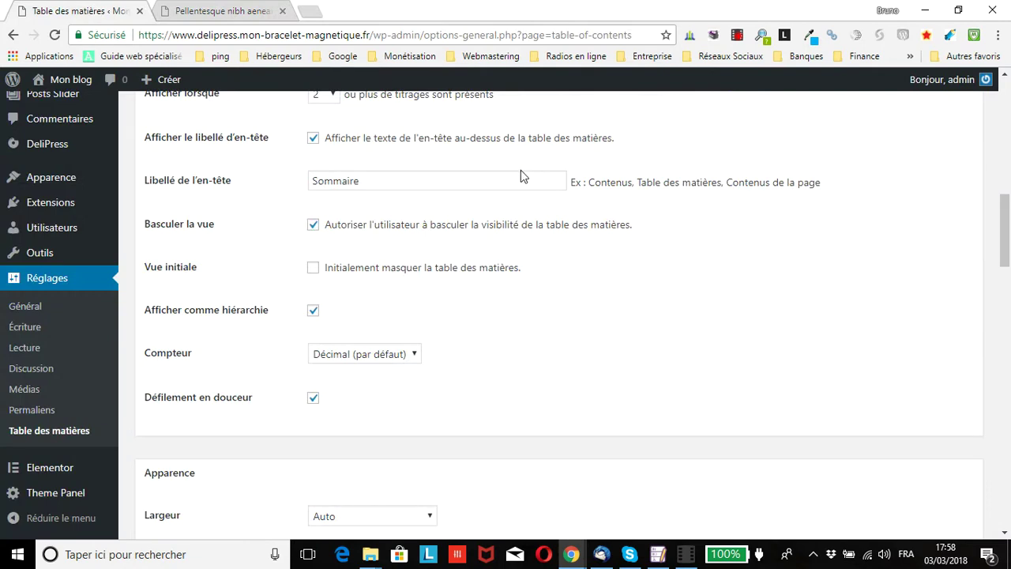
click(481, 184)
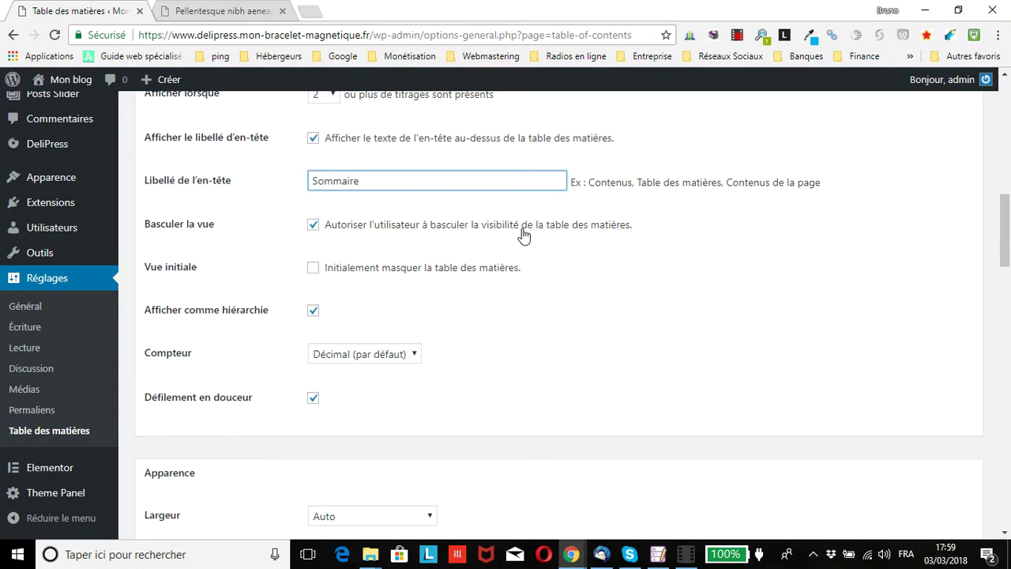
scroll(517, 249, down, 1)
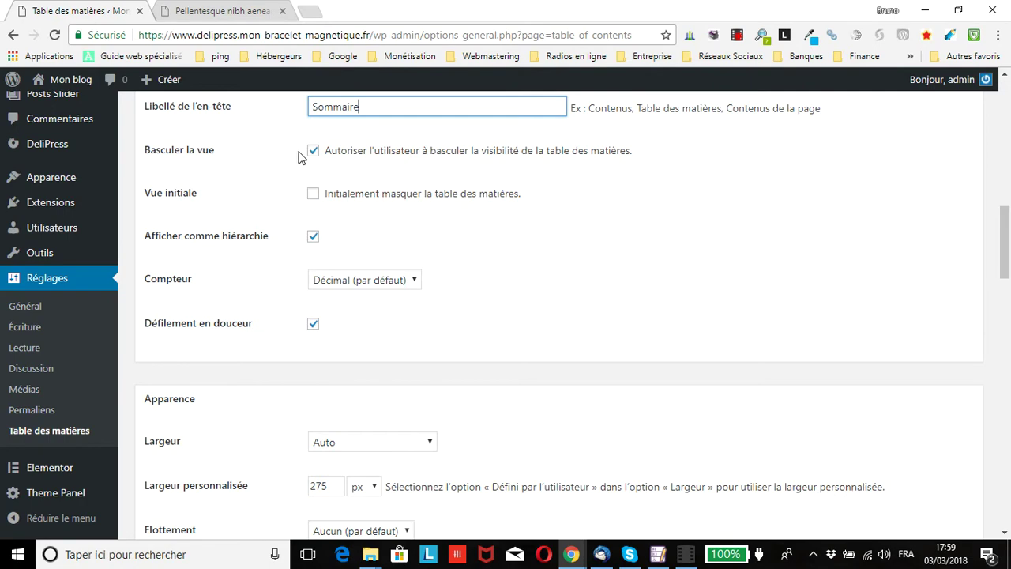
- Collapse and expand the Sommaire box in the published article to test the visibility toggle
click(237, 11)
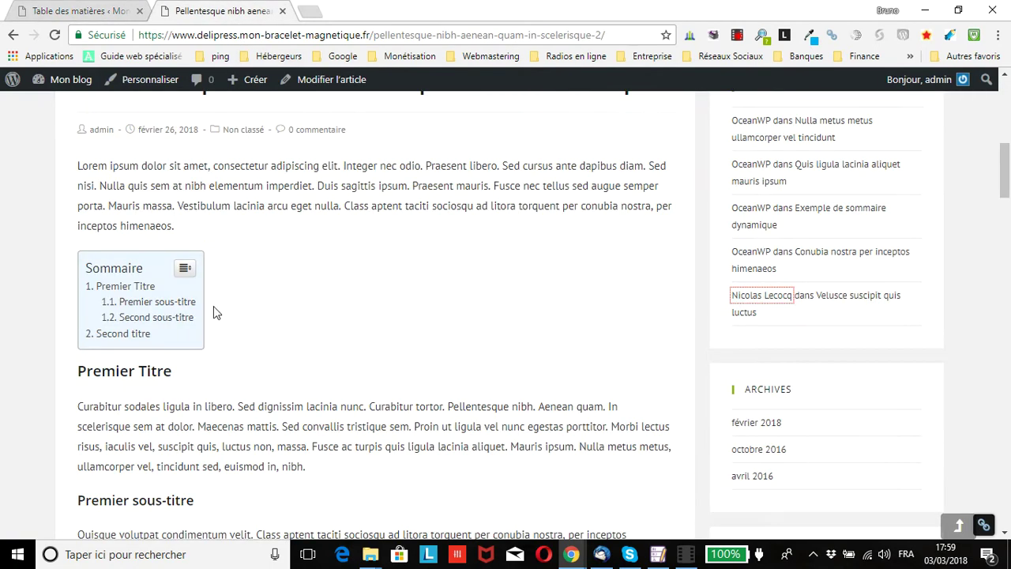
click(188, 268)
click(161, 268)
click(183, 270)
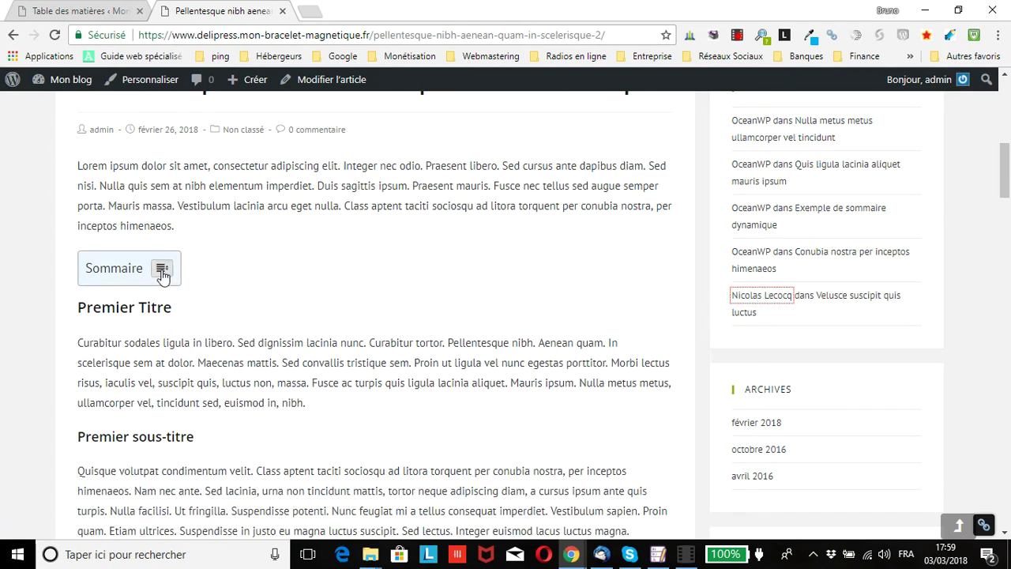
click(162, 269)
click(95, 11)
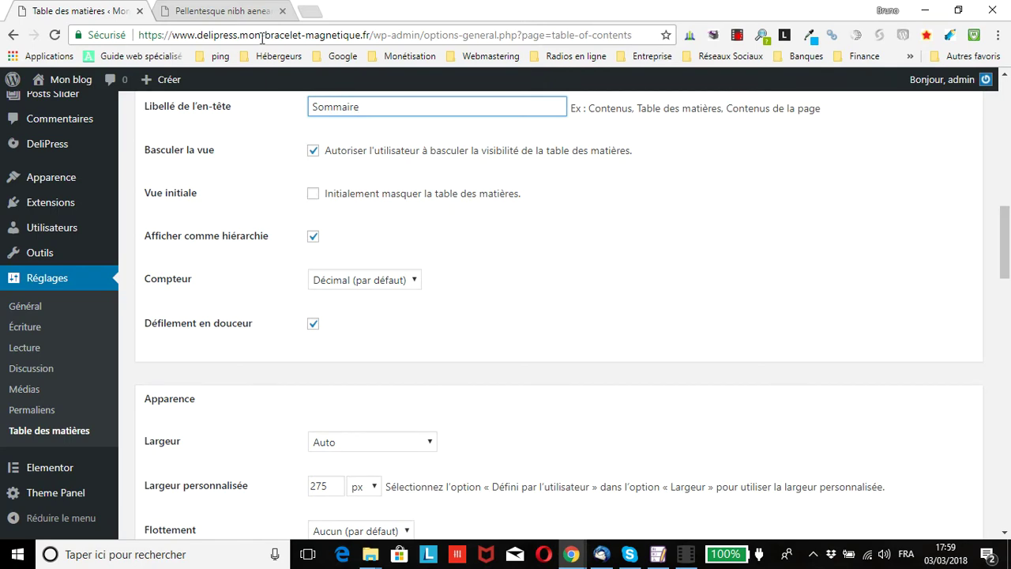
click(237, 11)
click(184, 270)
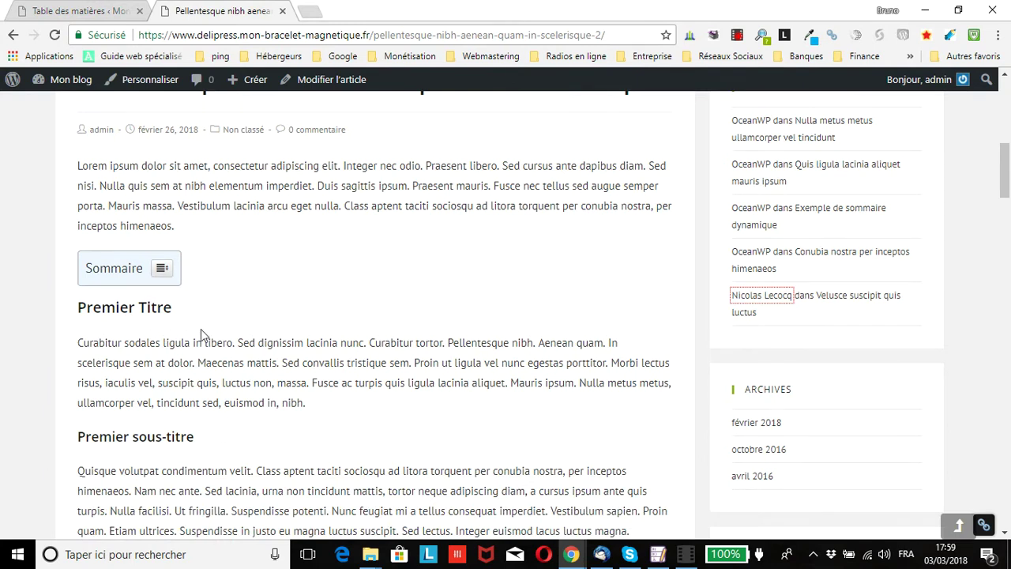
click(161, 268)
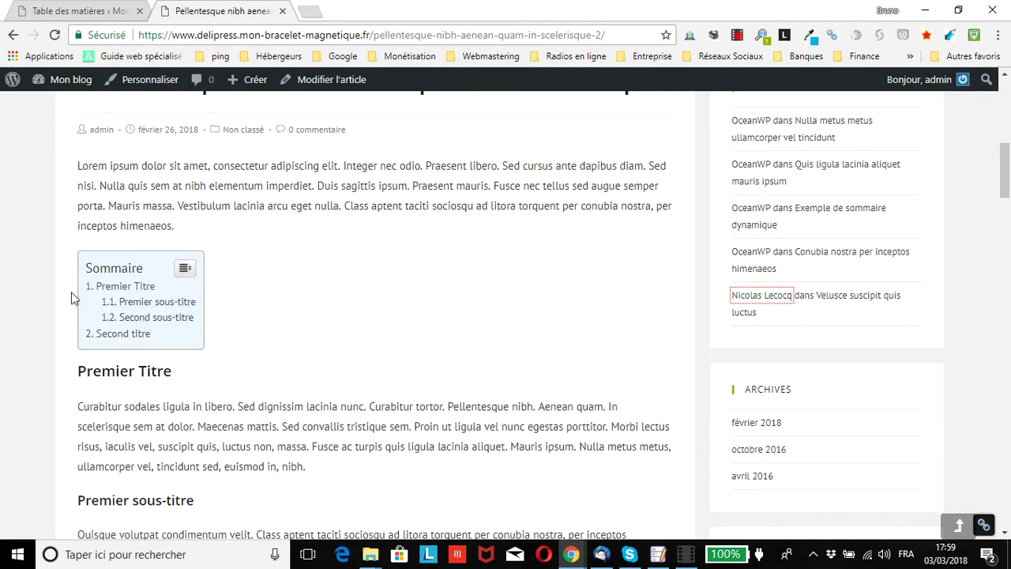
- Turn off Afficher comme hiérarchie in the table of contents settings and save the changes
click(91, 10)
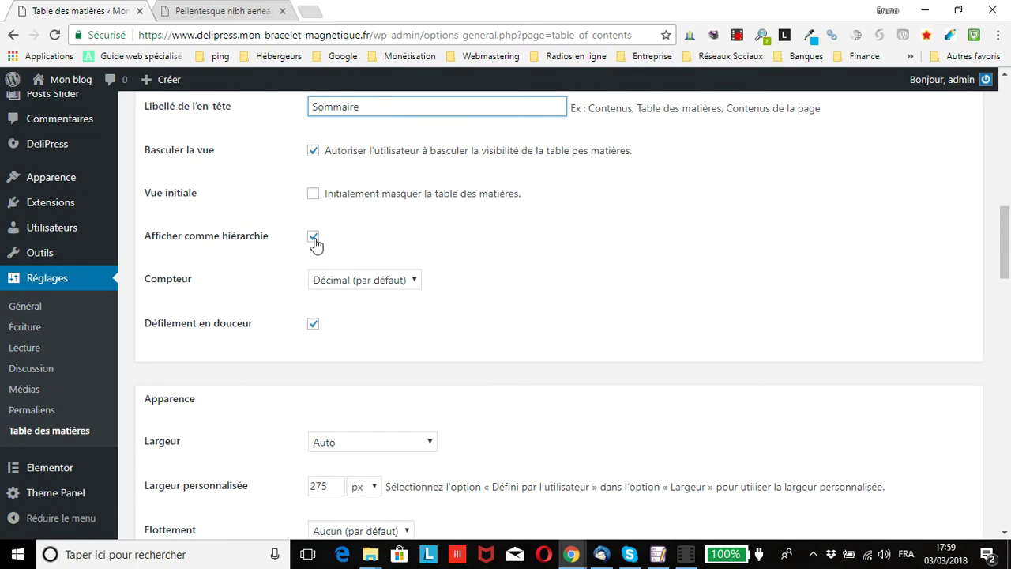
click(239, 17)
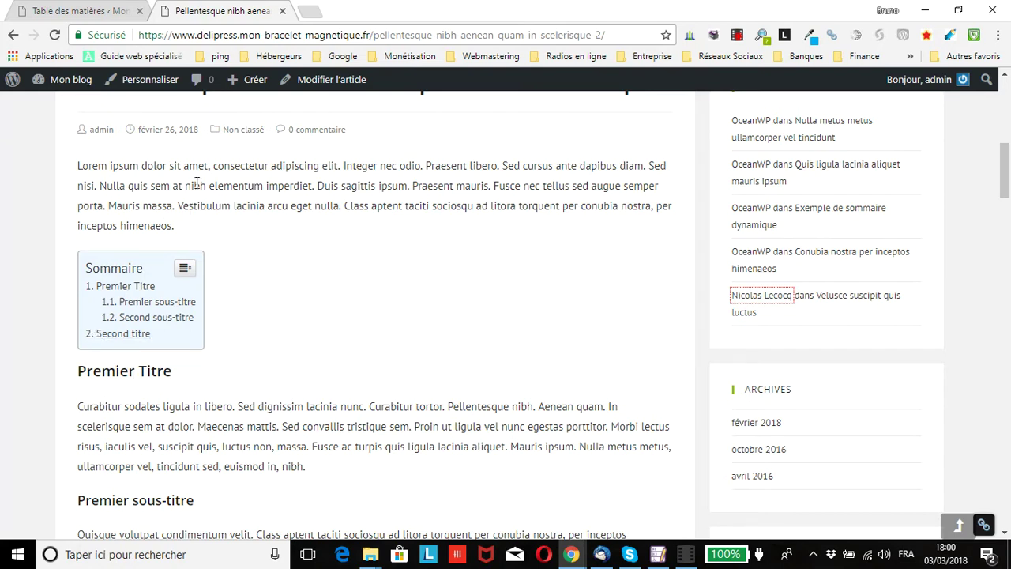
click(83, 12)
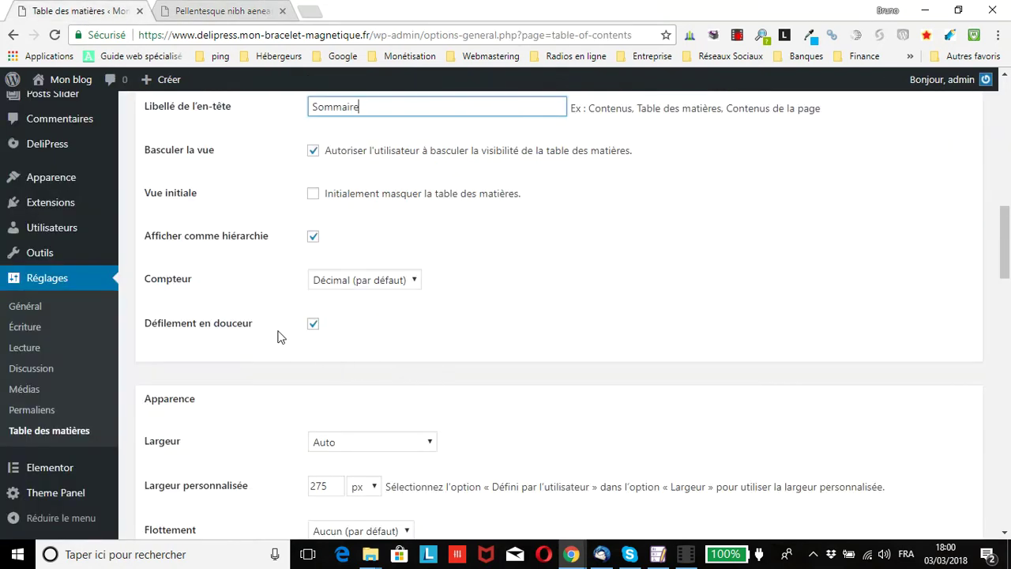
click(312, 239)
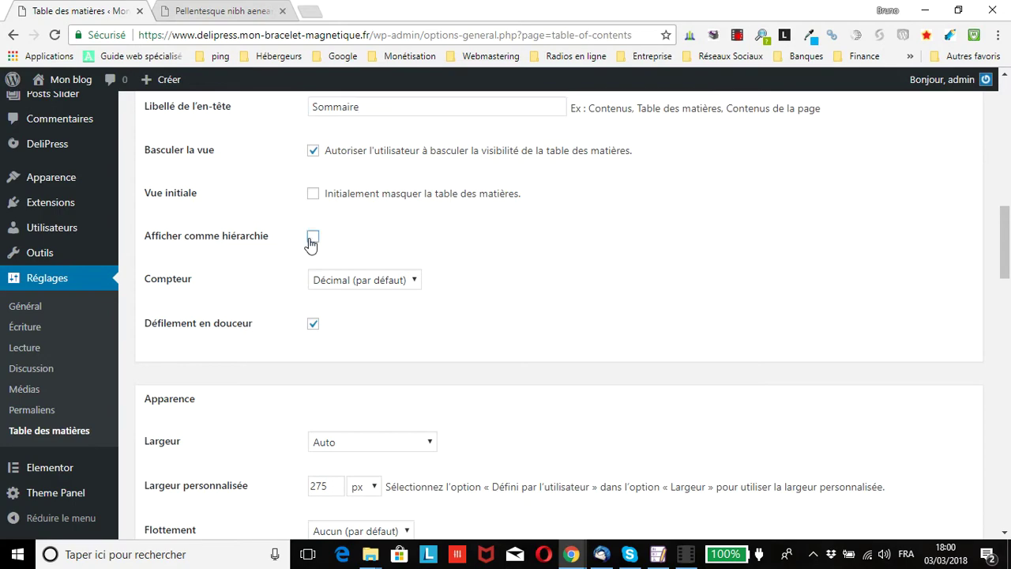
scroll(211, 406, down, 15)
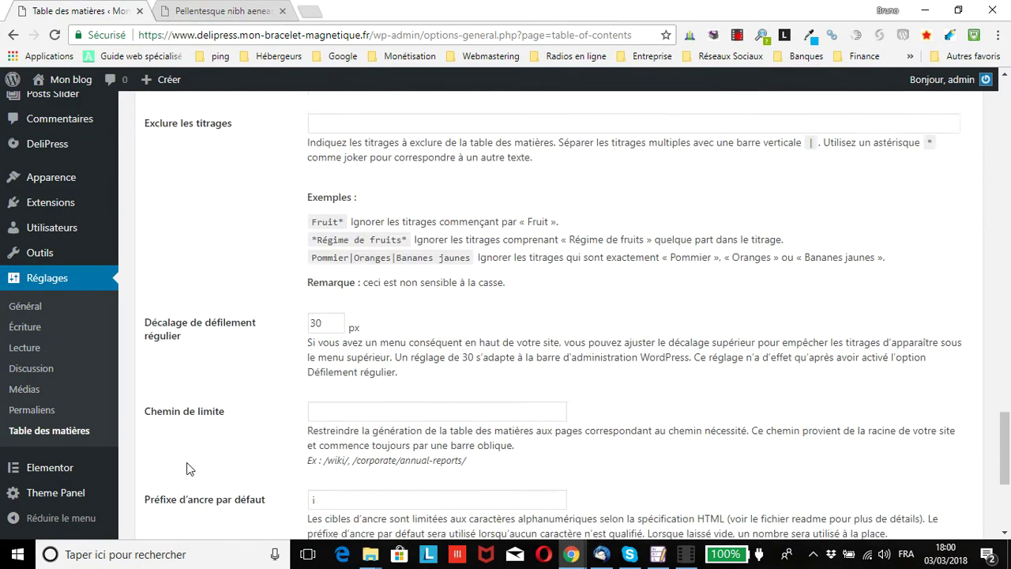
scroll(186, 469, down, 4)
click(180, 466)
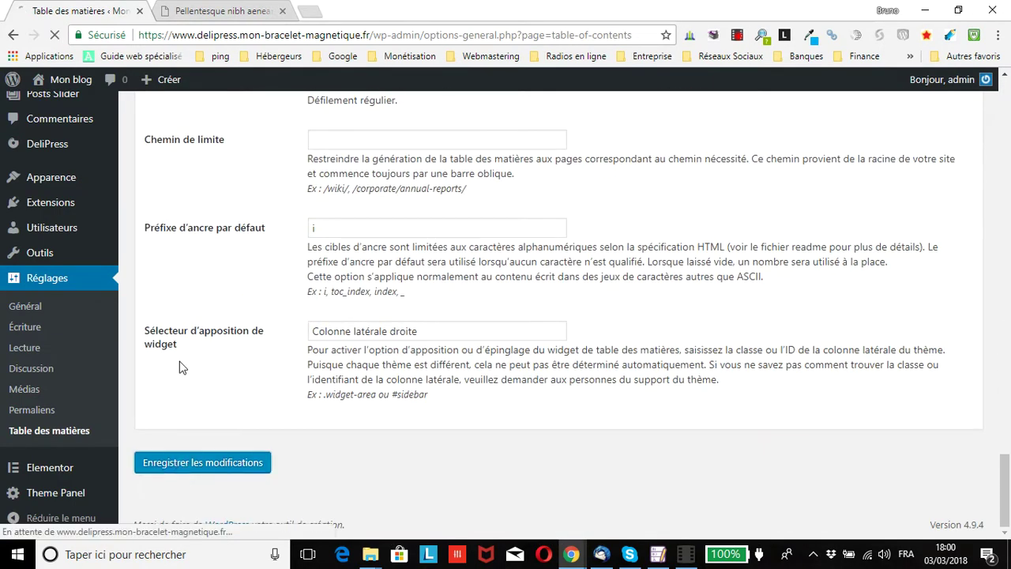
- Reload the published article and check how the Sommaire numbers its titles and subtitles without hierarchy
click(221, 10)
click(54, 34)
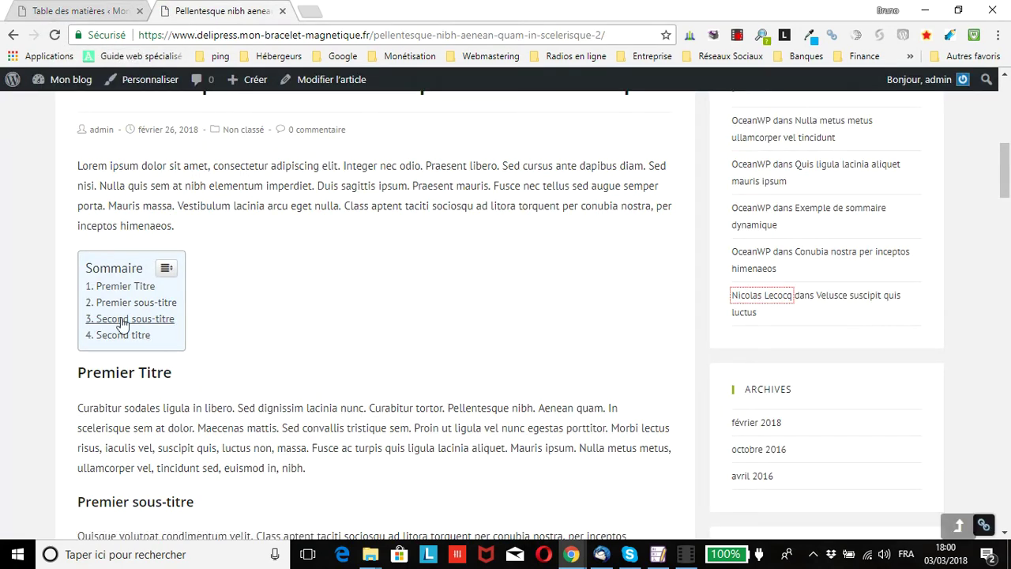
scroll(123, 355, down, 1)
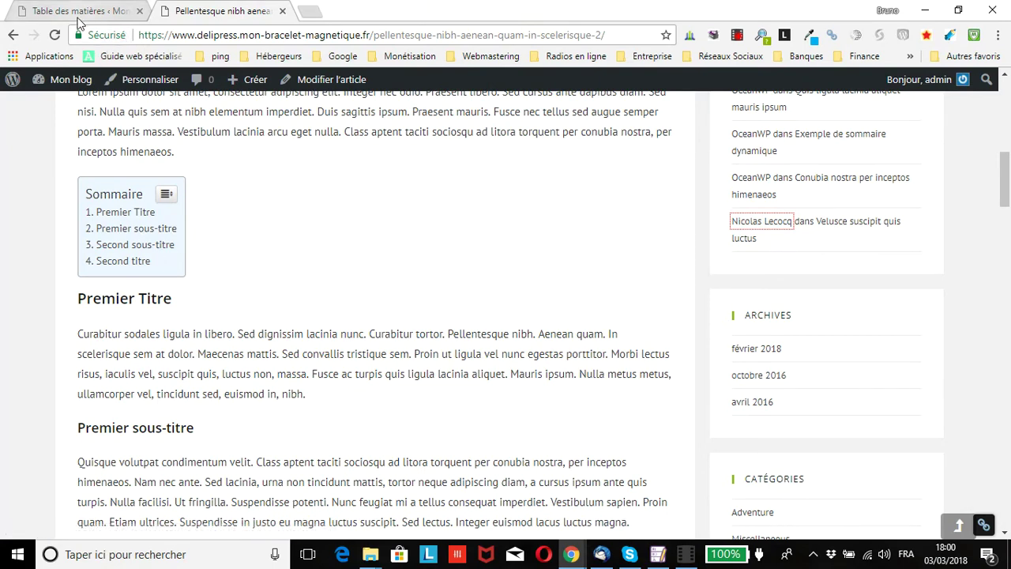
- Turn Afficher comme hiérarchie back on in the settings, and compare the option with the article's current Sommaire
click(103, 13)
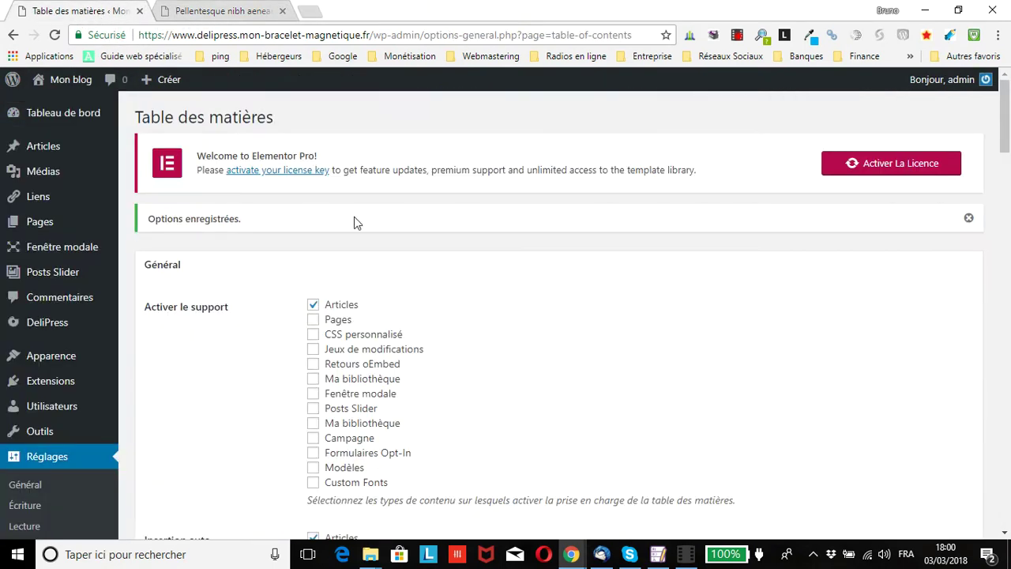
scroll(309, 269, down, 8)
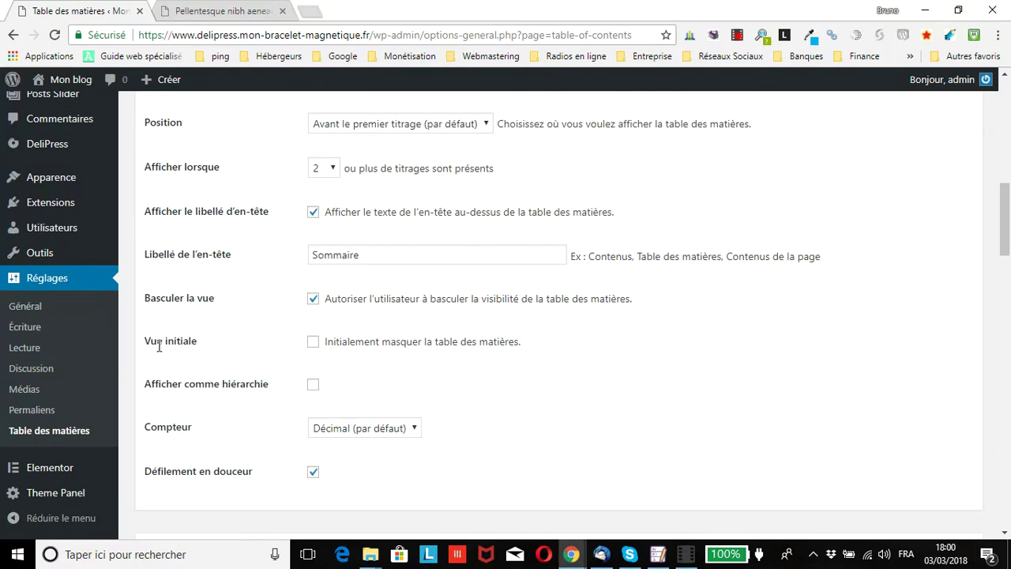
scroll(157, 359, down, 1)
scroll(169, 350, down, 1)
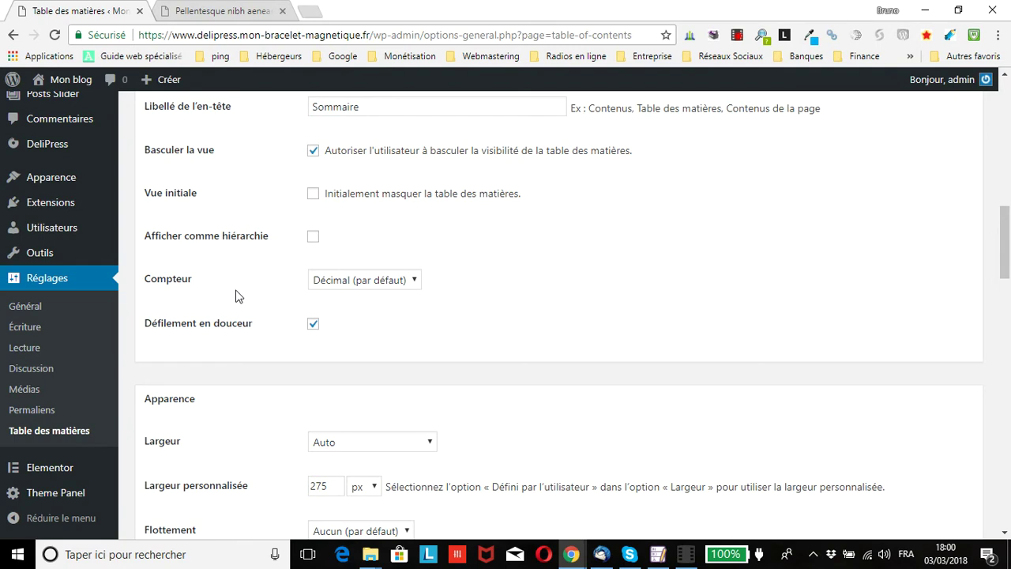
click(314, 237)
click(201, 11)
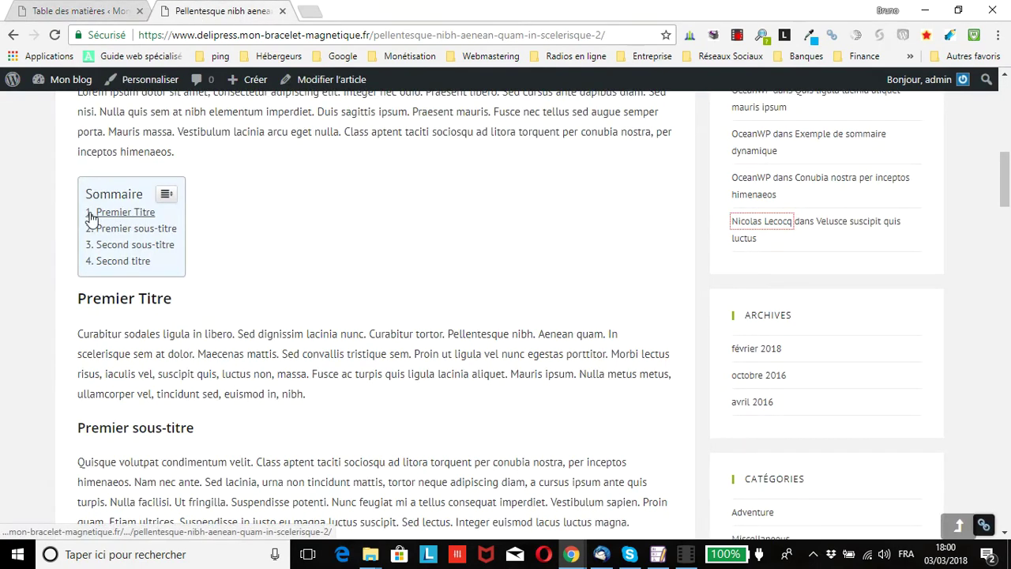
click(106, 13)
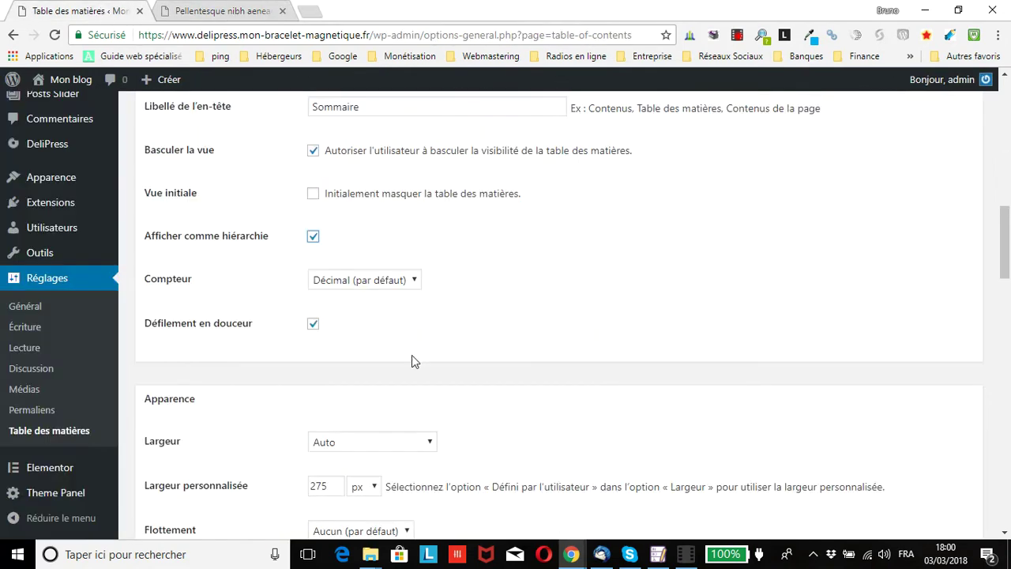
- Review the numbering styles offered for Compteur, keeping Décimal (par défaut)
click(365, 280)
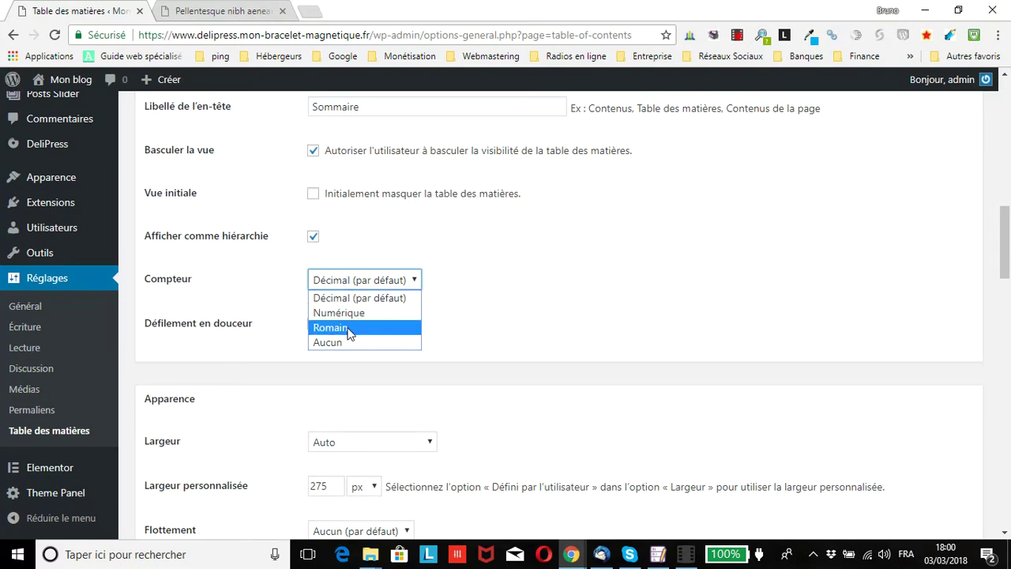
click(410, 283)
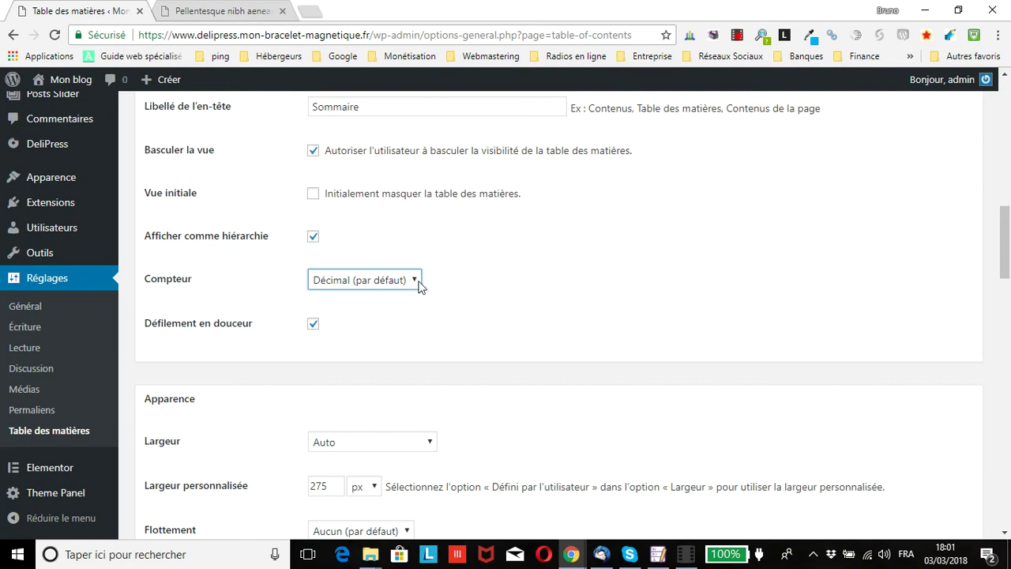
scroll(412, 285, down, 1)
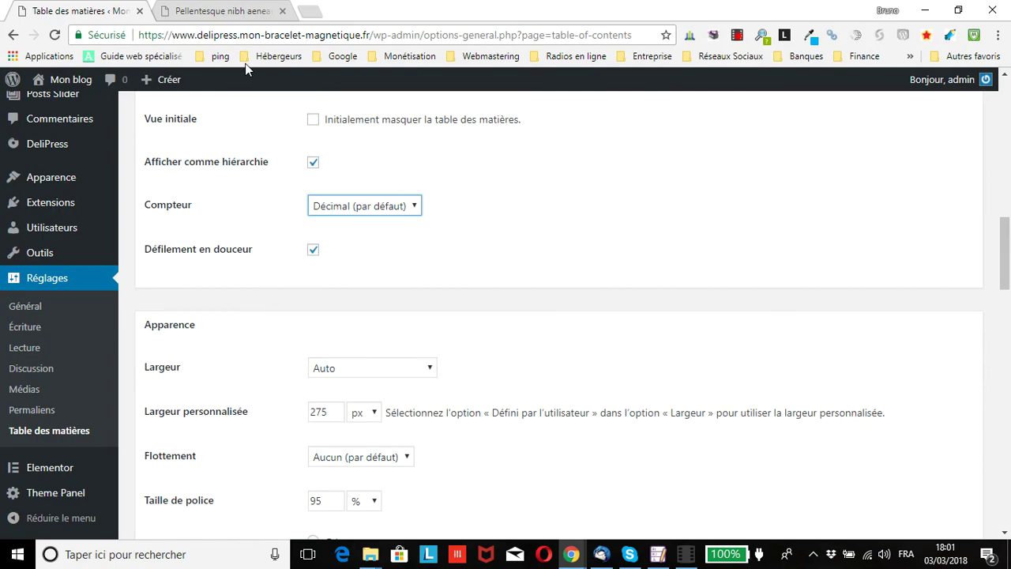
- Test the smooth scrolling in the published article by following the Premier sous-titre and Second titre links of the Sommaire
click(225, 11)
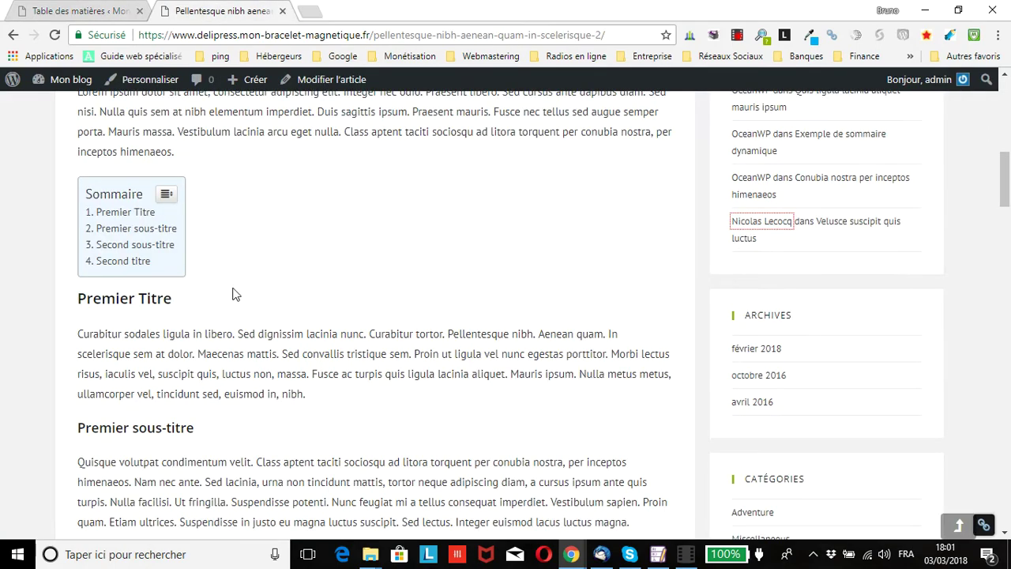
click(142, 229)
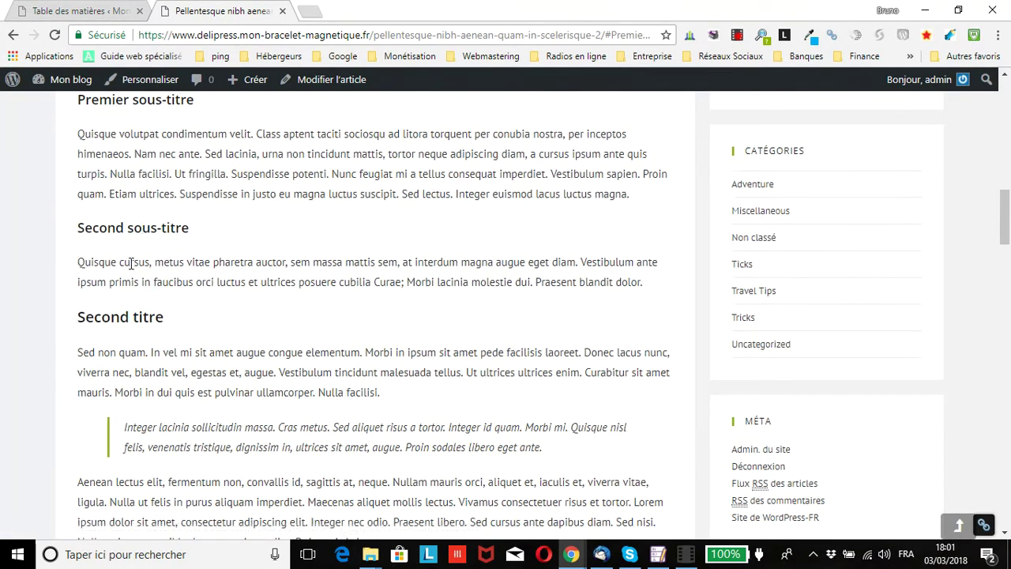
scroll(130, 269, up, 4)
click(123, 245)
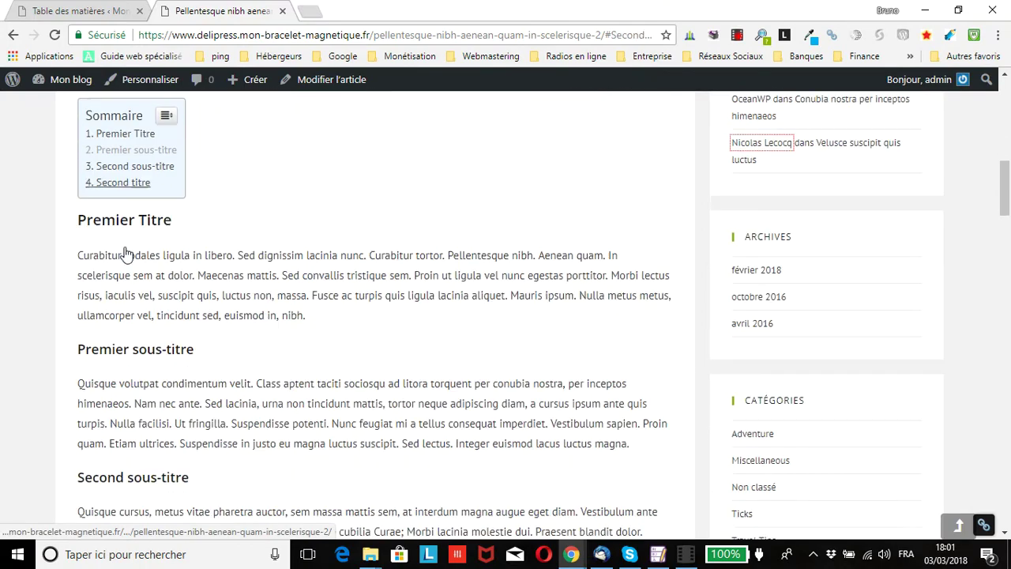
scroll(161, 263, up, 5)
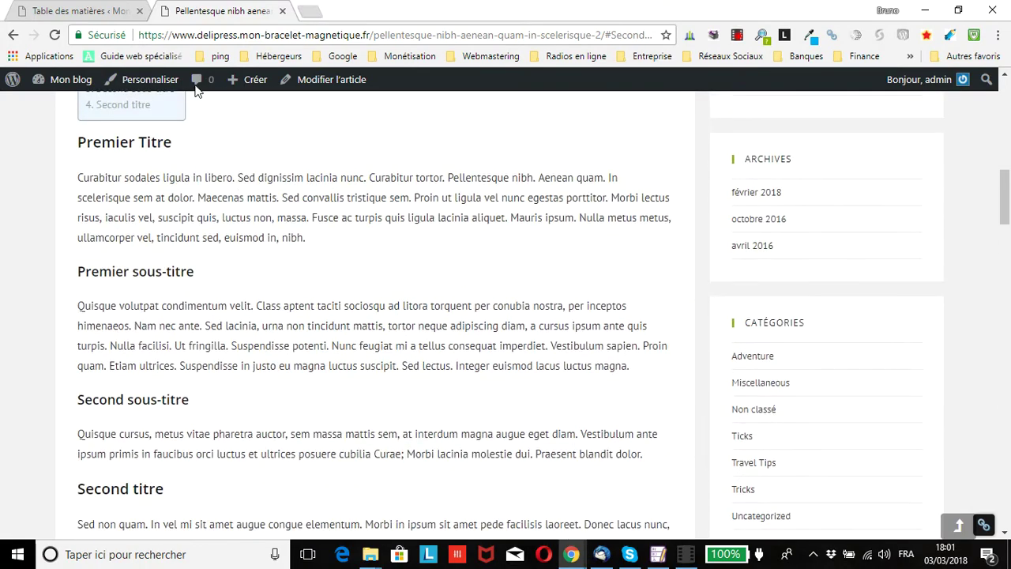
- Examine the Largeur options in the Apparence settings and compare them with the Sommaire box's width in the published article
click(94, 14)
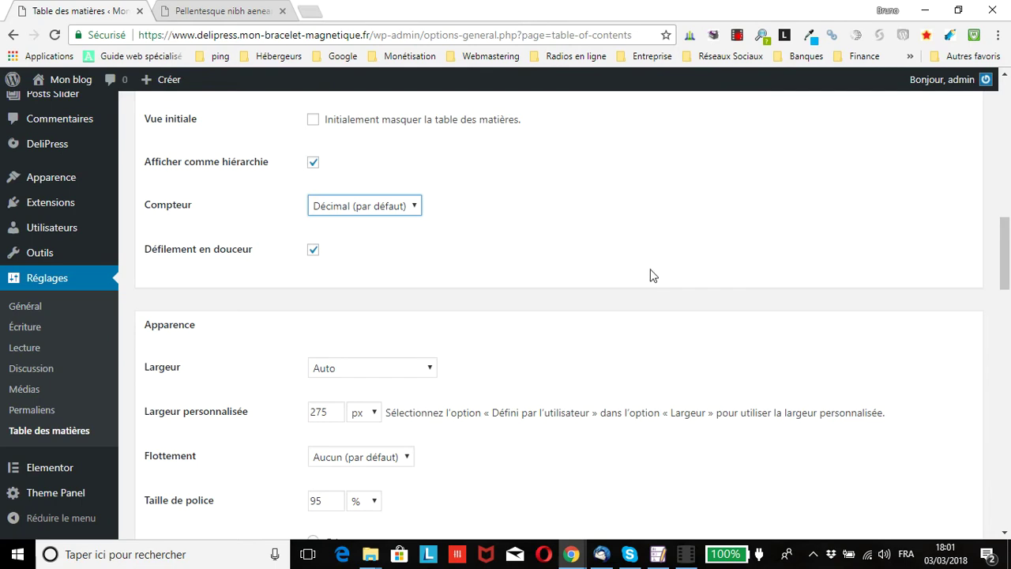
scroll(649, 276, down, 3)
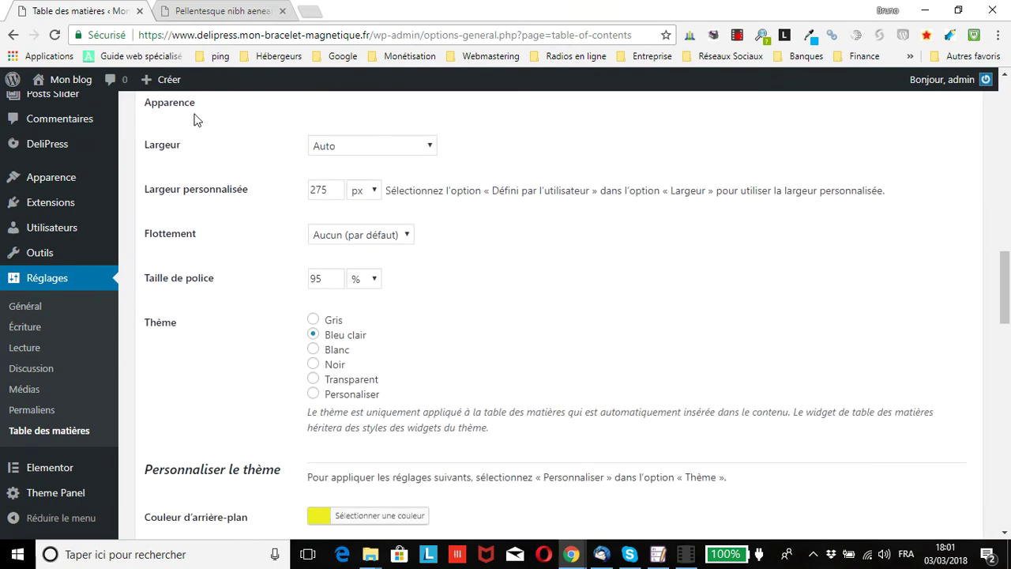
click(386, 150)
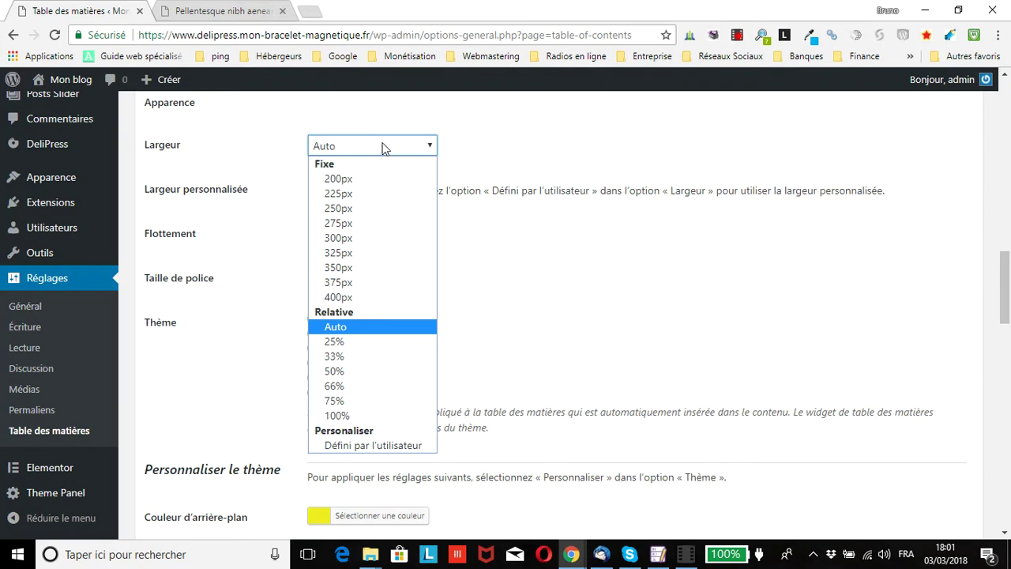
click(230, 11)
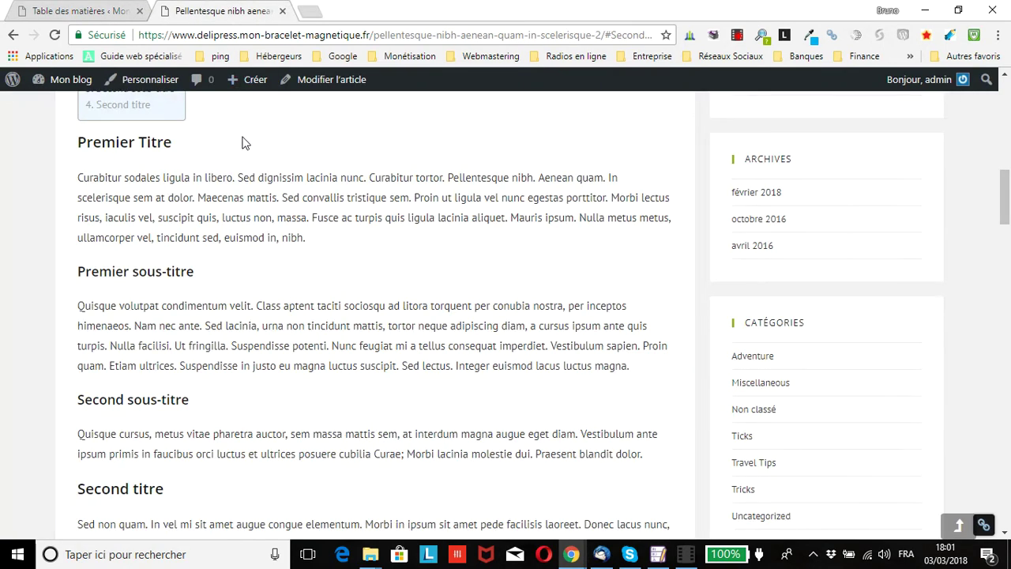
scroll(242, 166, up, 2)
scroll(236, 192, up, 1)
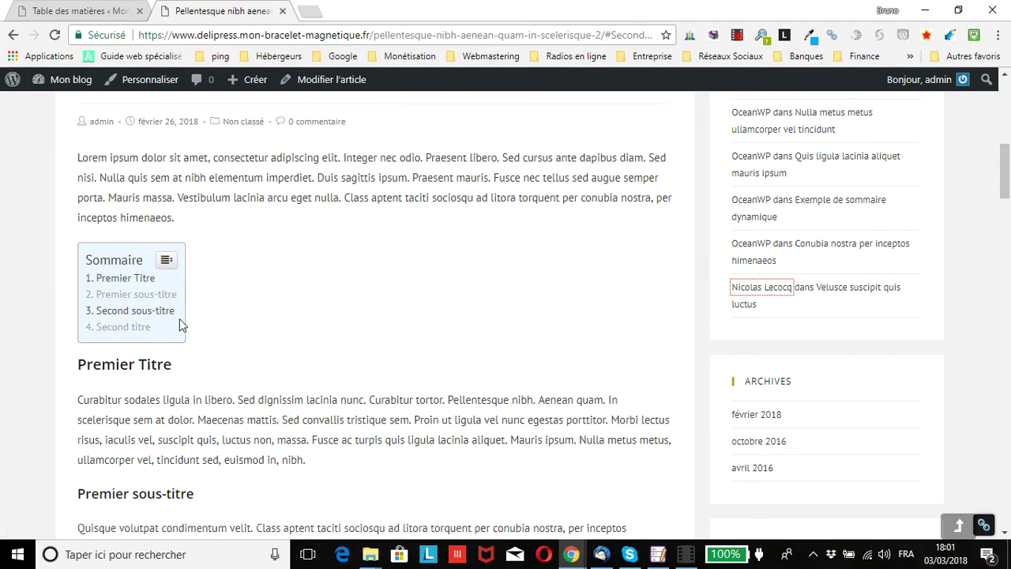
click(94, 15)
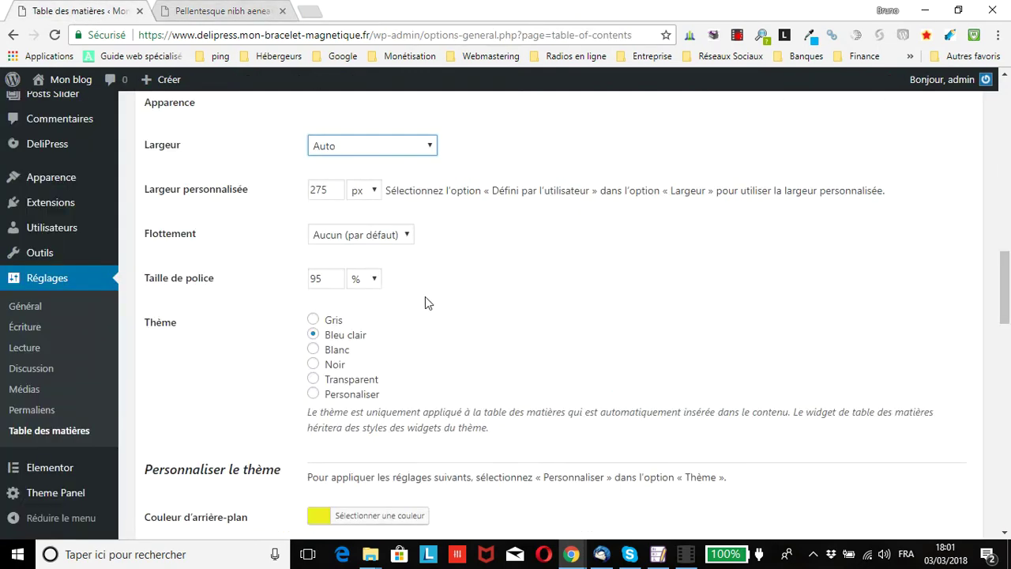
click(362, 151)
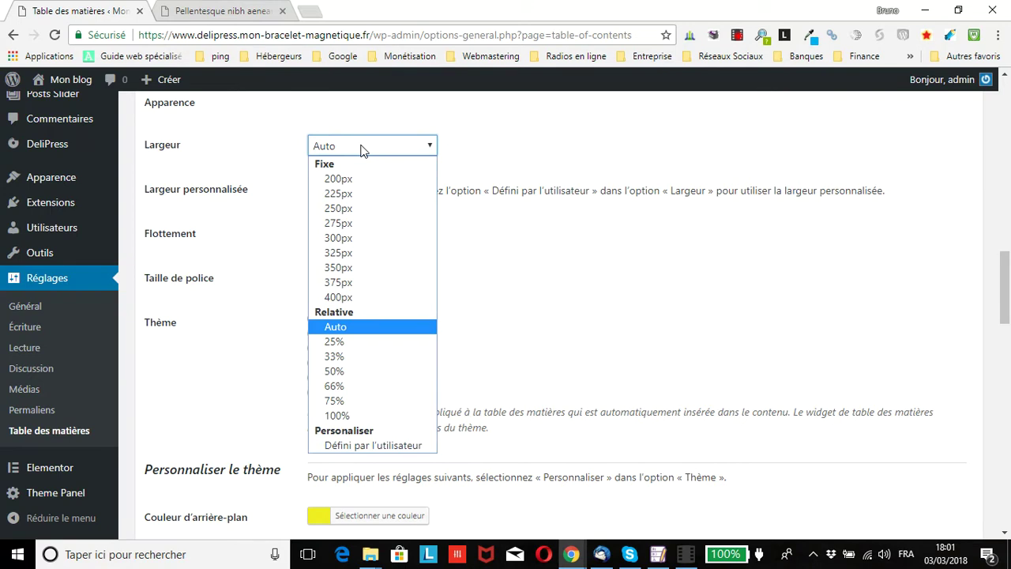
click(363, 151)
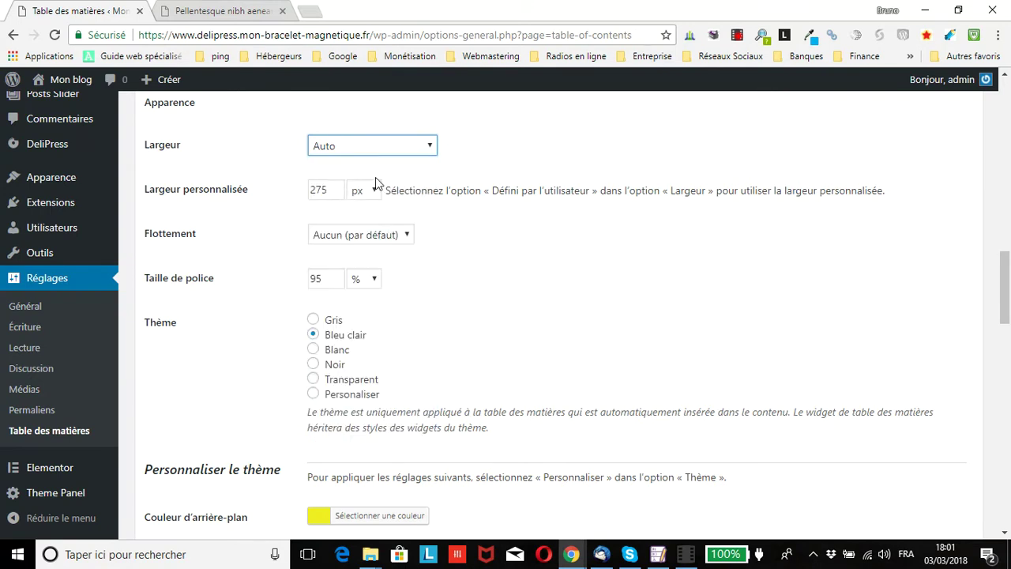
- Try a table of contents Largeur of 75%, and switch it to Défini par l'utilisateur
click(372, 145)
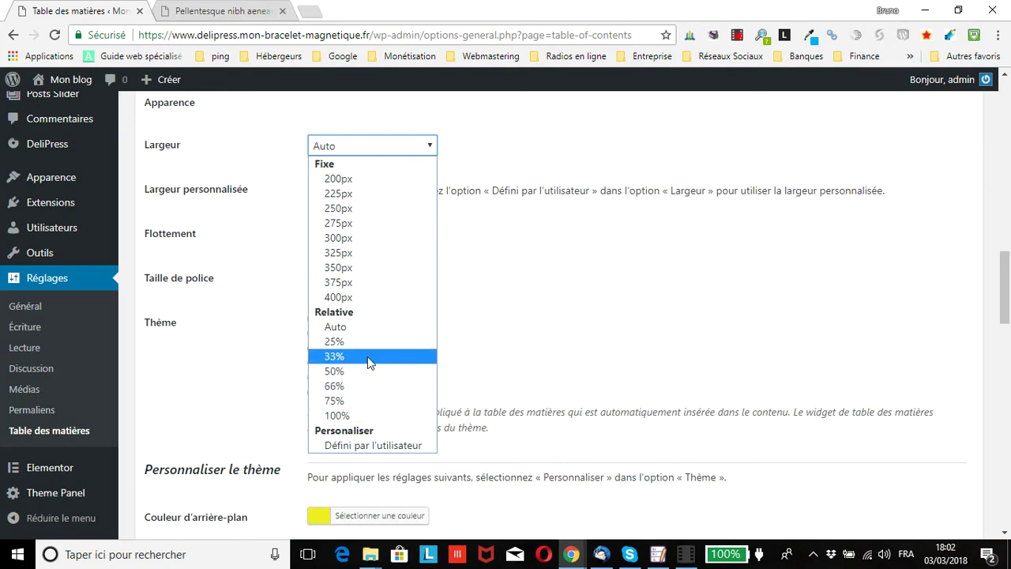
click(340, 399)
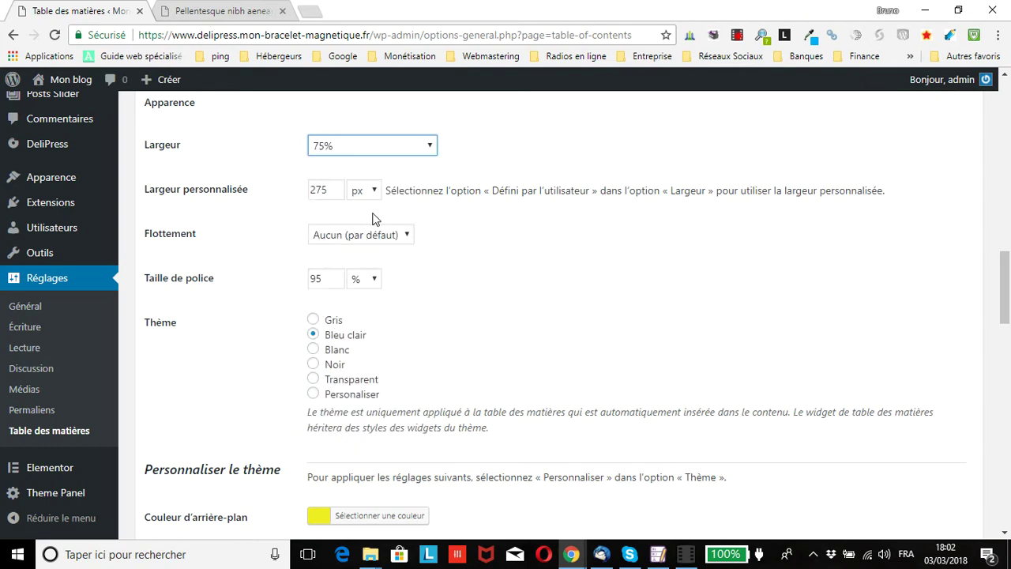
click(369, 143)
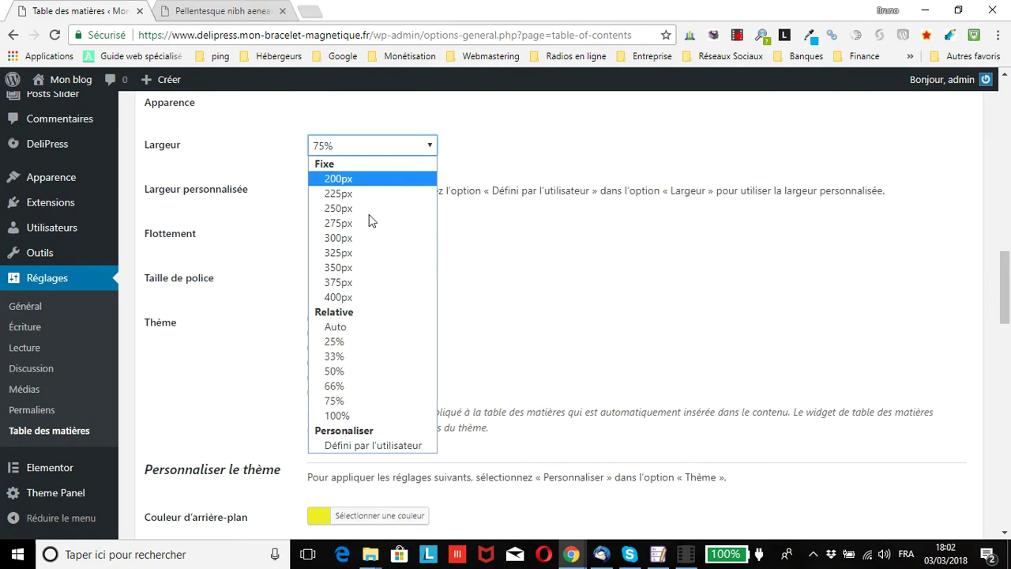
click(359, 445)
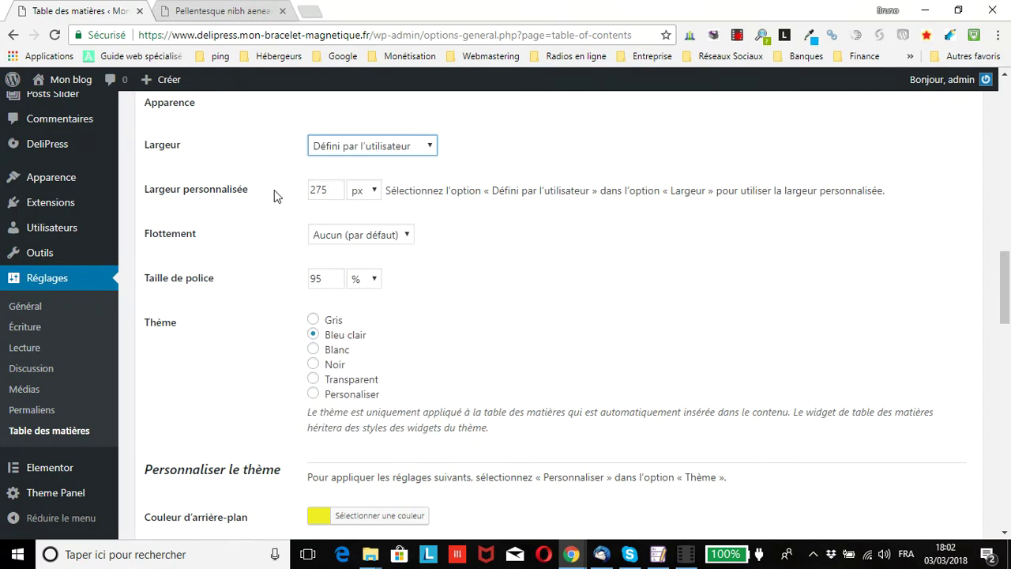
- Set the Largeur personnalisée to 90 % and save the changes
click(331, 190)
drag(337, 190, 305, 196)
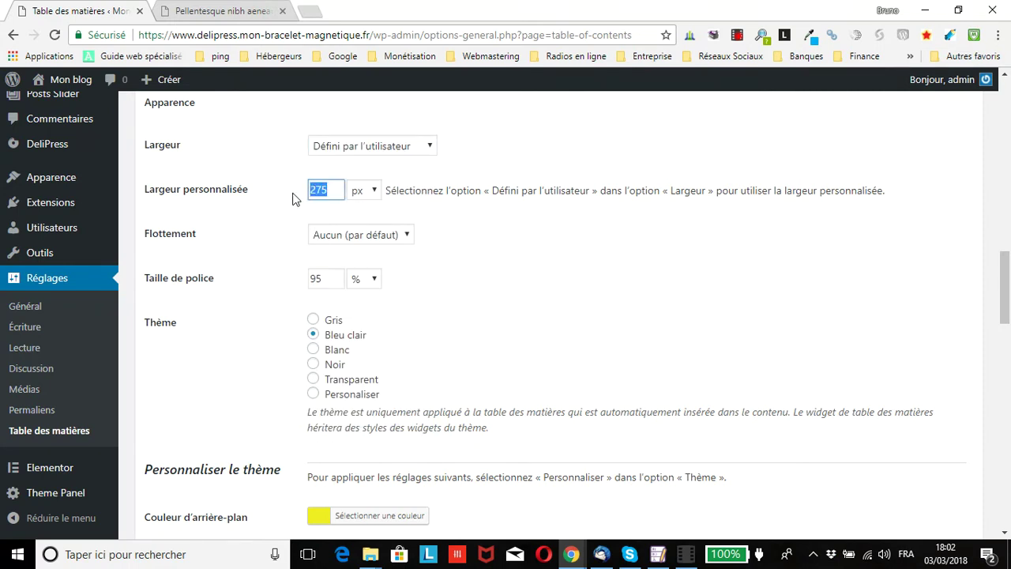
text(90)
click(365, 191)
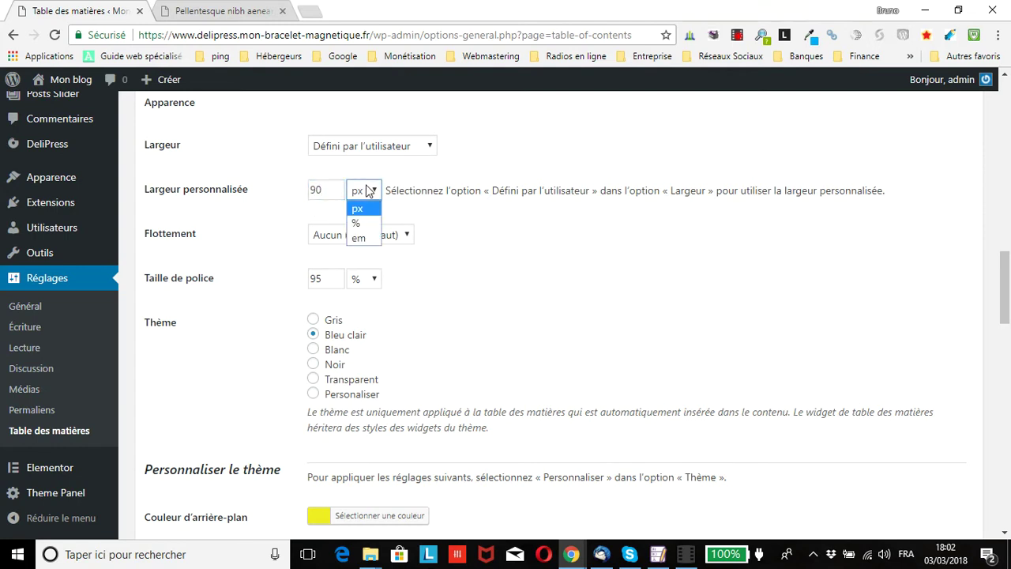
click(362, 225)
scroll(254, 211, down, 20)
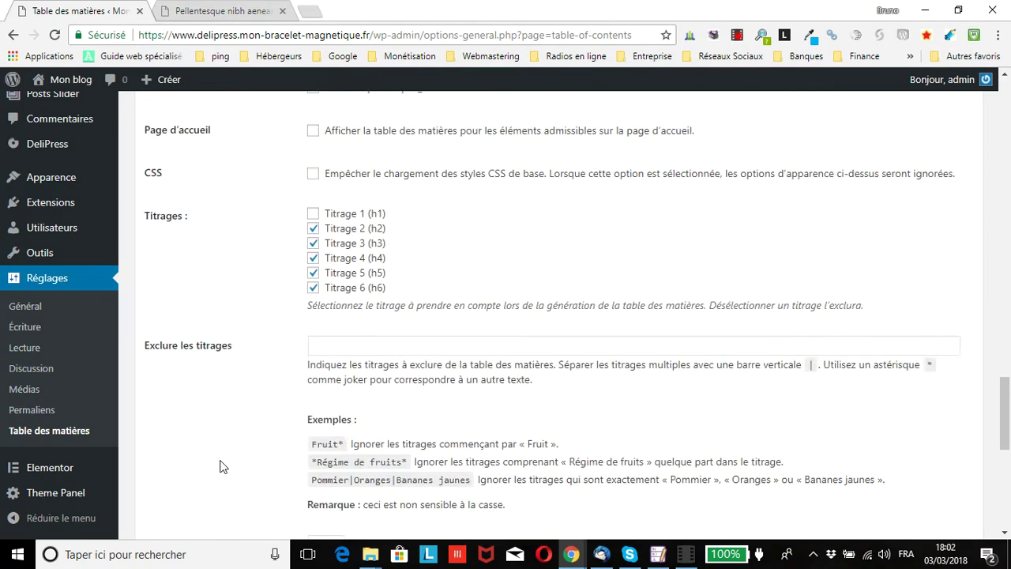
click(201, 477)
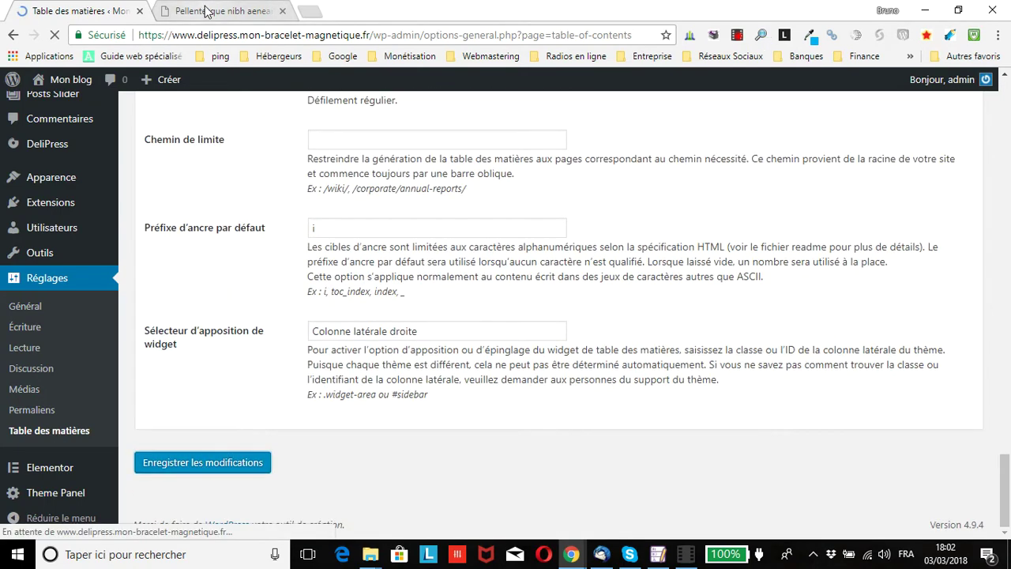
- Reload the published article and check the Sommaire box's width against the text column
click(208, 12)
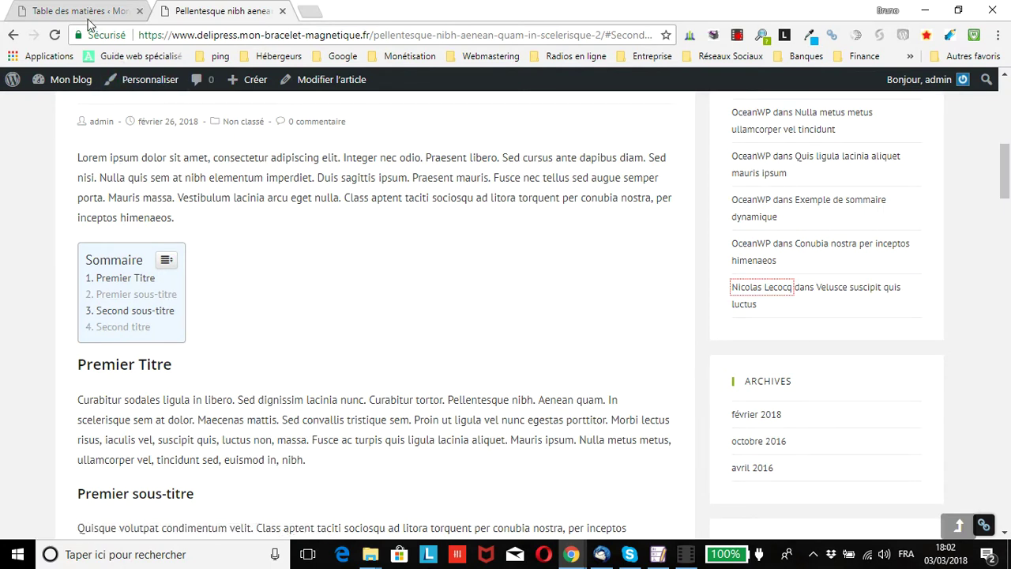
click(56, 34)
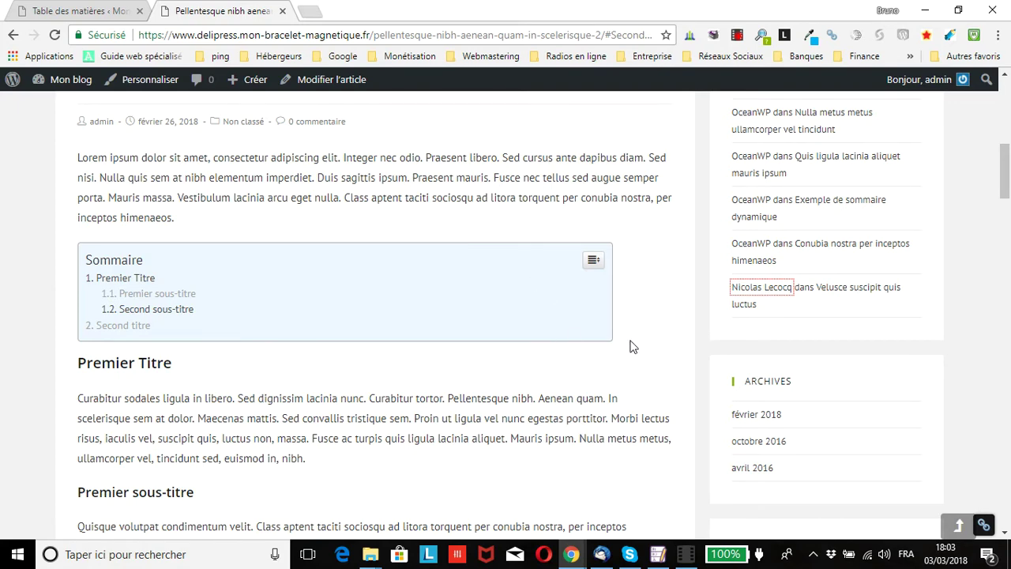
scroll(310, 297, down, 3)
scroll(309, 295, up, 3)
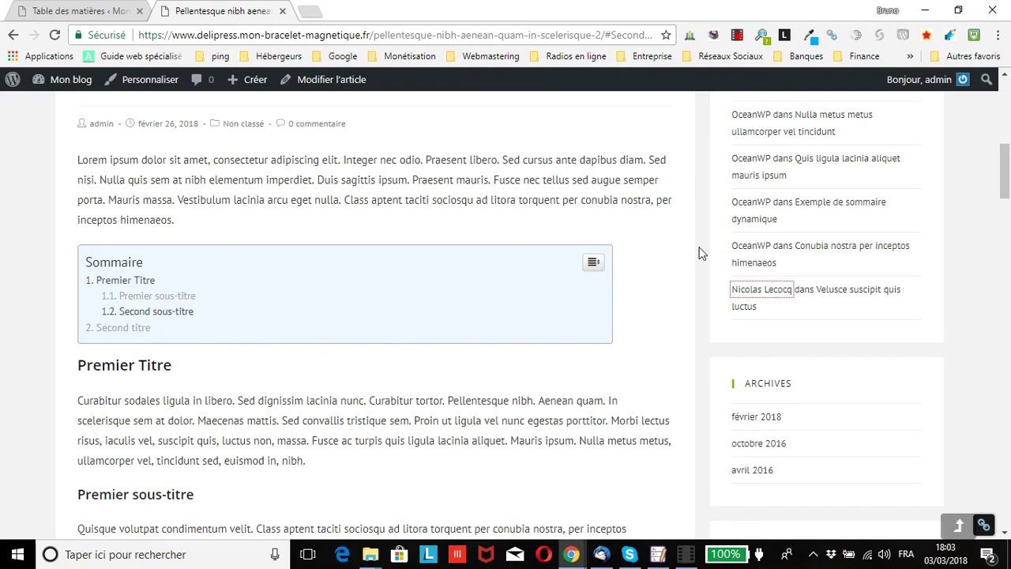
- Review the Flottement and Taille de police settings, and compare the font size with the Sommaire text in the article
click(79, 10)
scroll(357, 336, down, 5)
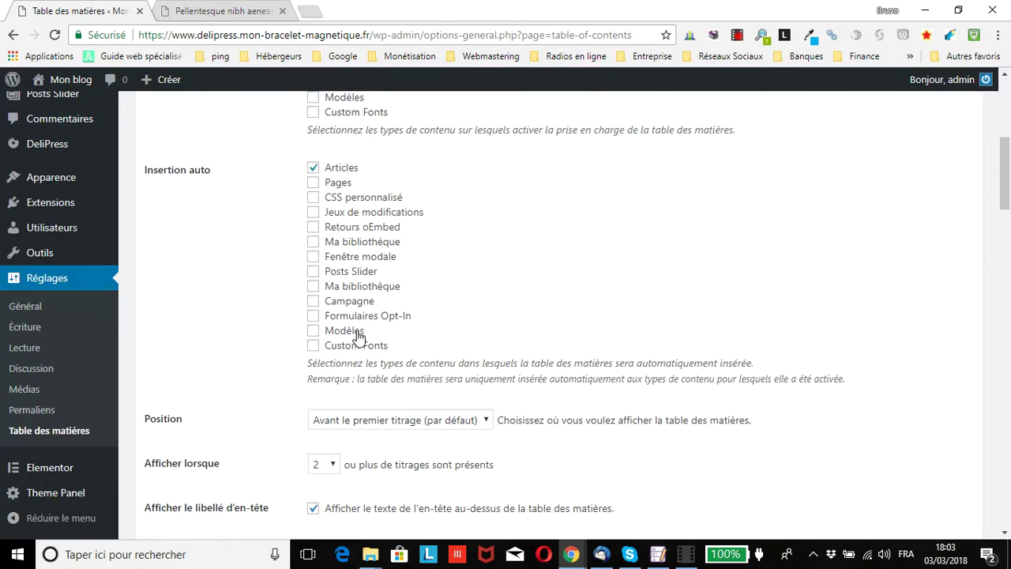
scroll(356, 336, down, 4)
scroll(354, 332, down, 4)
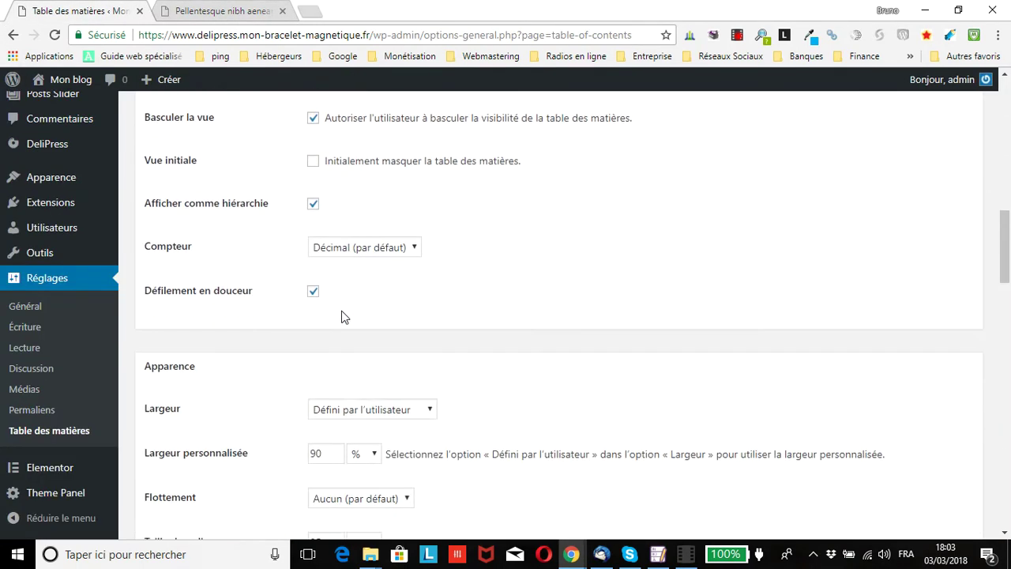
scroll(475, 340, down, 3)
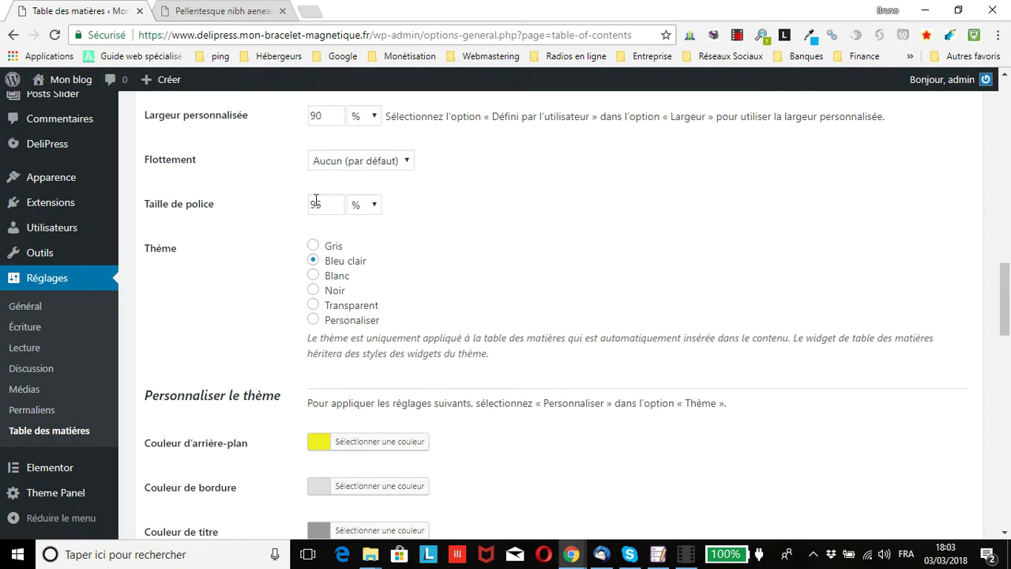
click(237, 12)
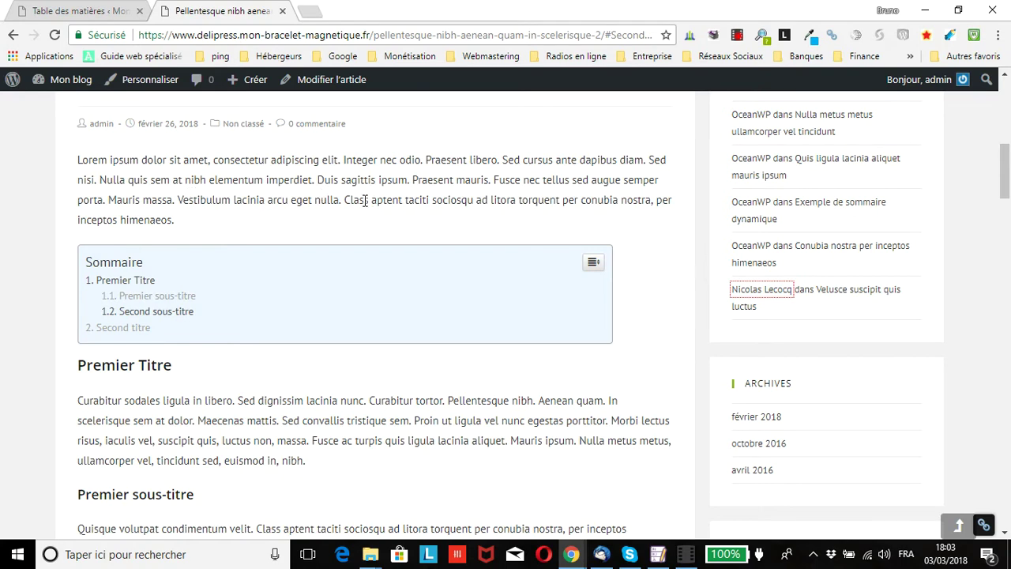
click(89, 14)
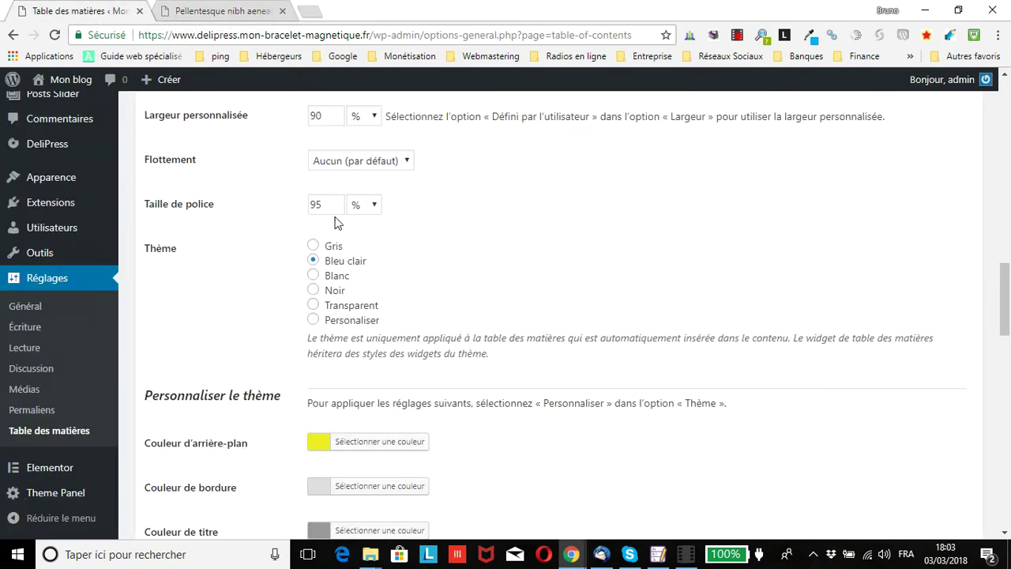
- Set the table of contents Taille de police to 110 % and save the changes
drag(323, 205, 296, 211)
text(110)
click(553, 251)
scroll(497, 252, down, 1)
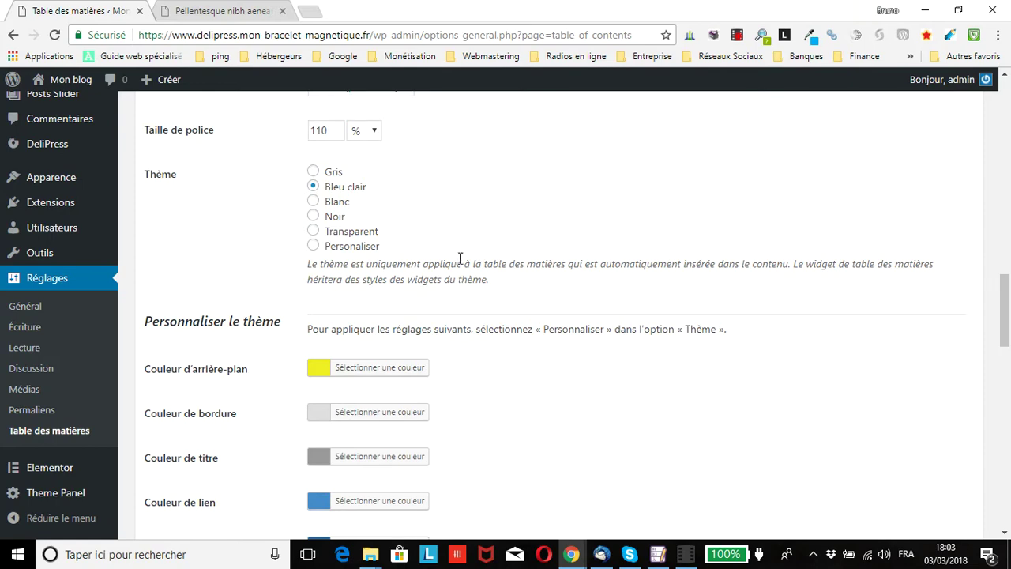
scroll(147, 458, down, 10)
click(218, 463)
- Reload the published article to check the Sommaire's text size, and return to the table of contents settings
click(225, 13)
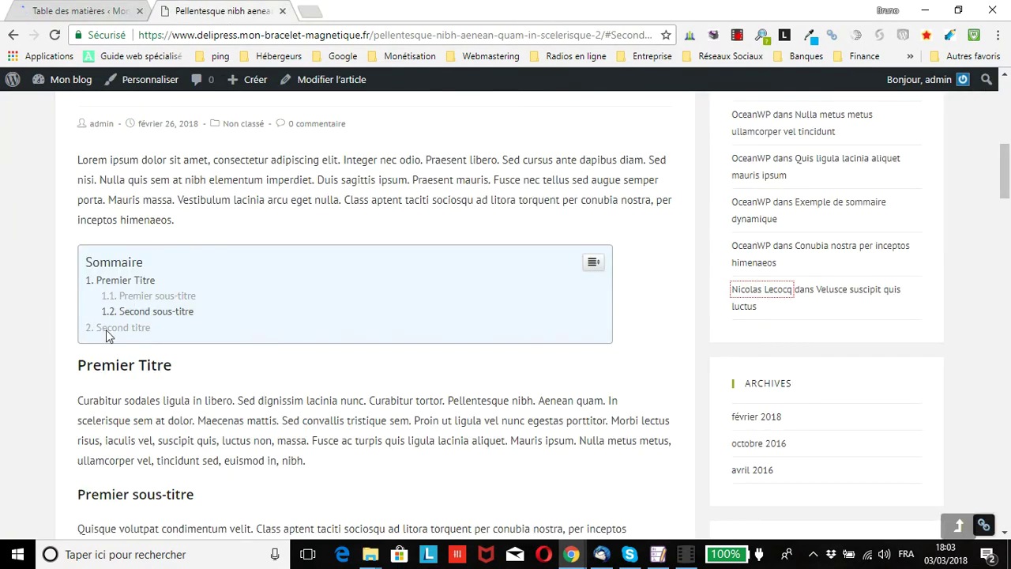
click(55, 38)
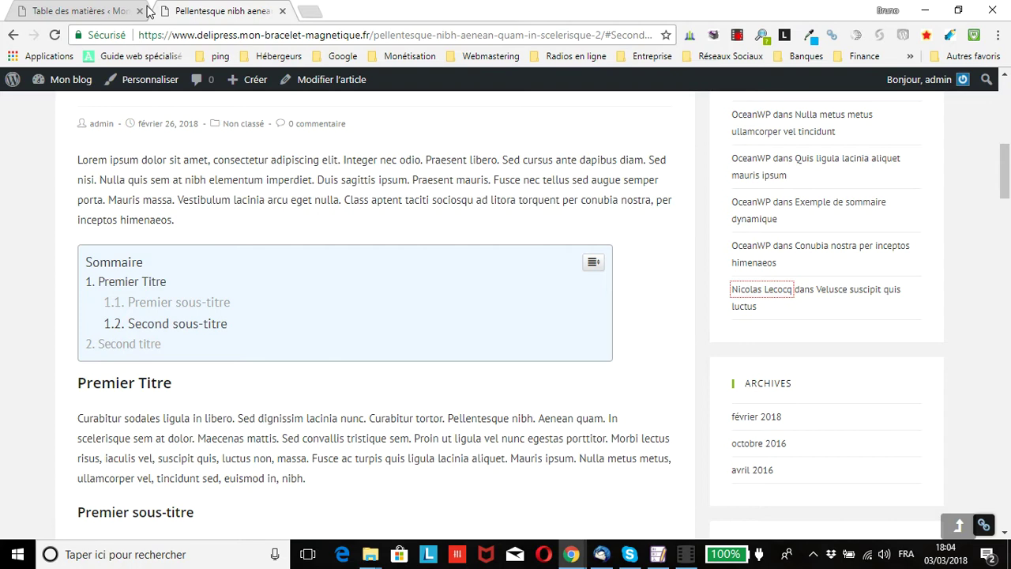
click(108, 14)
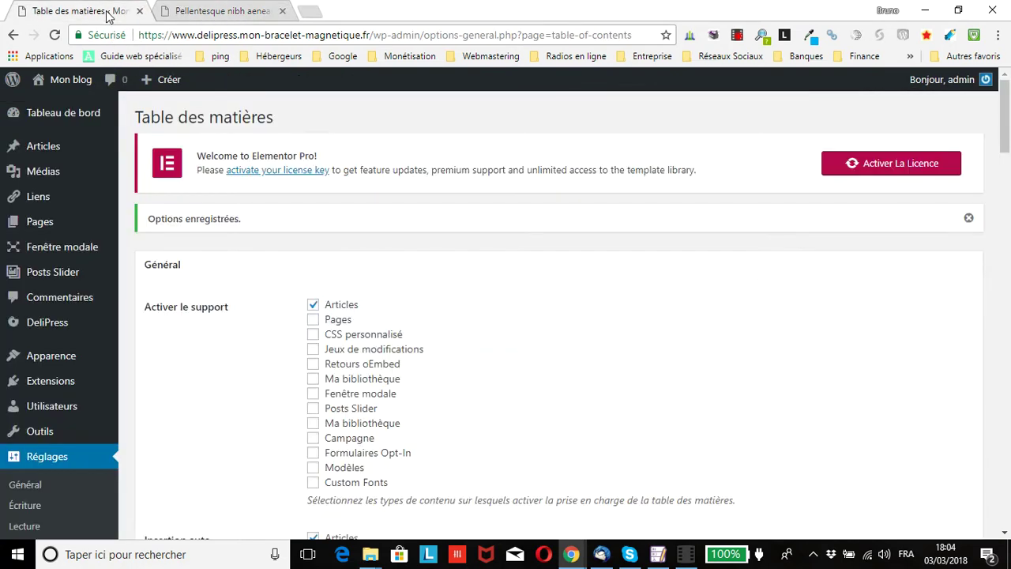
- Review the Thème options and compare the selected Bleu clair theme with the Sommaire box in the published article
scroll(493, 285, down, 8)
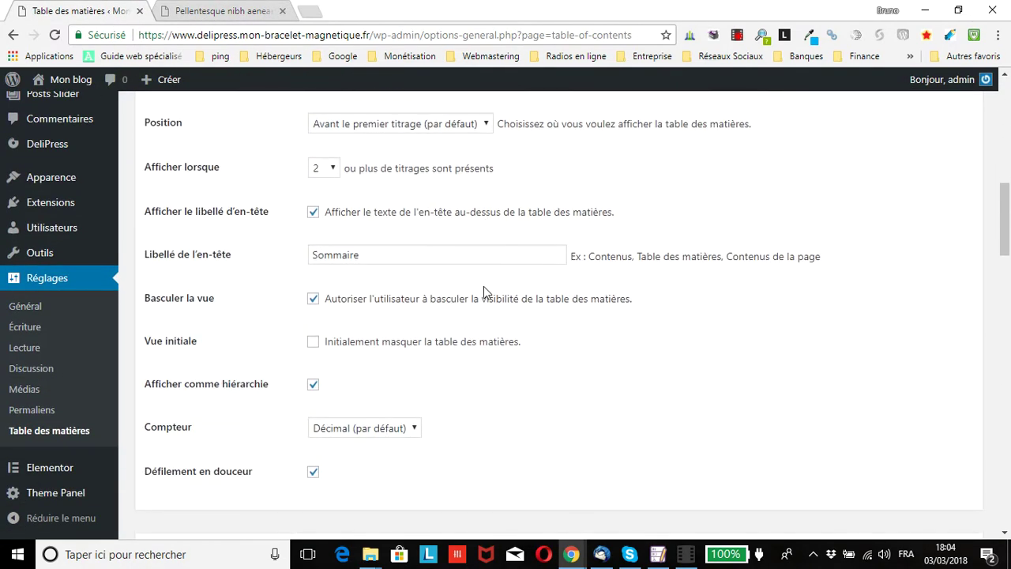
scroll(480, 291, down, 6)
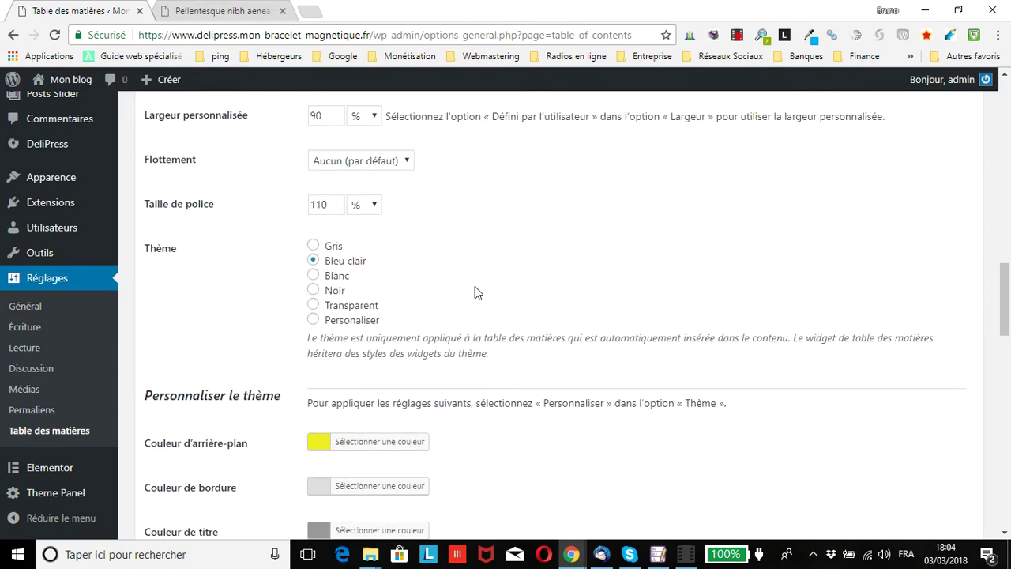
scroll(477, 292, down, 1)
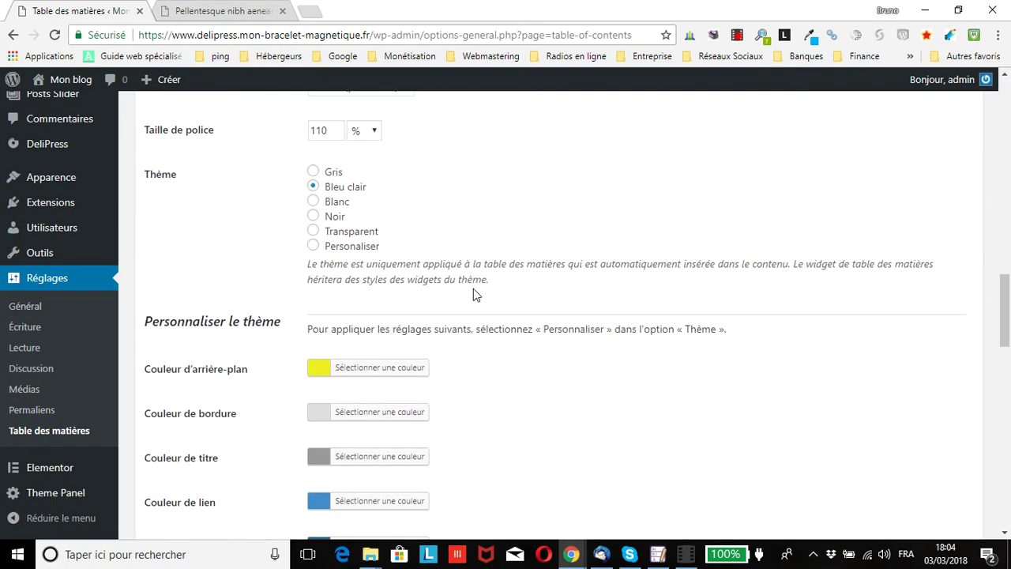
click(223, 11)
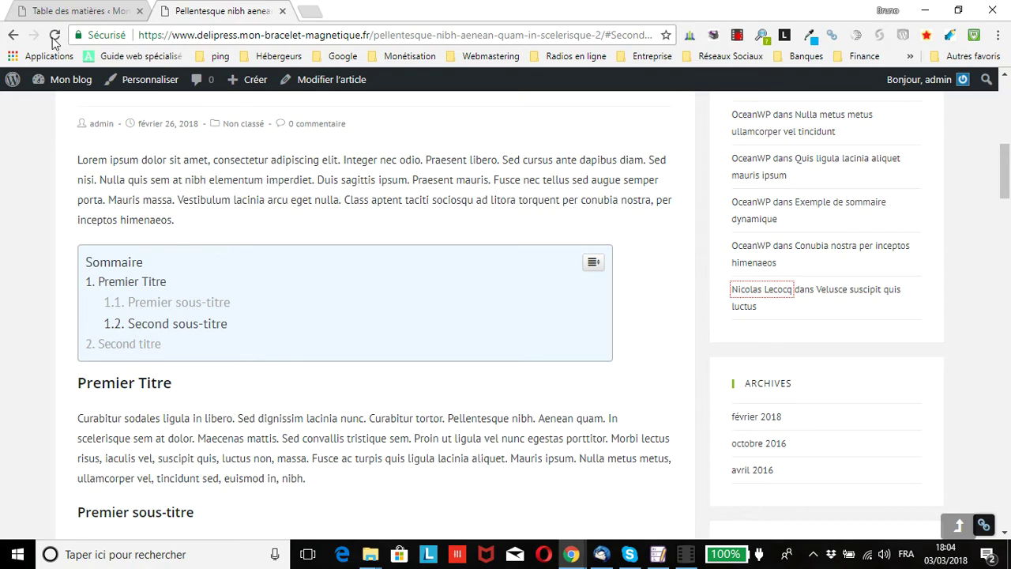
click(81, 11)
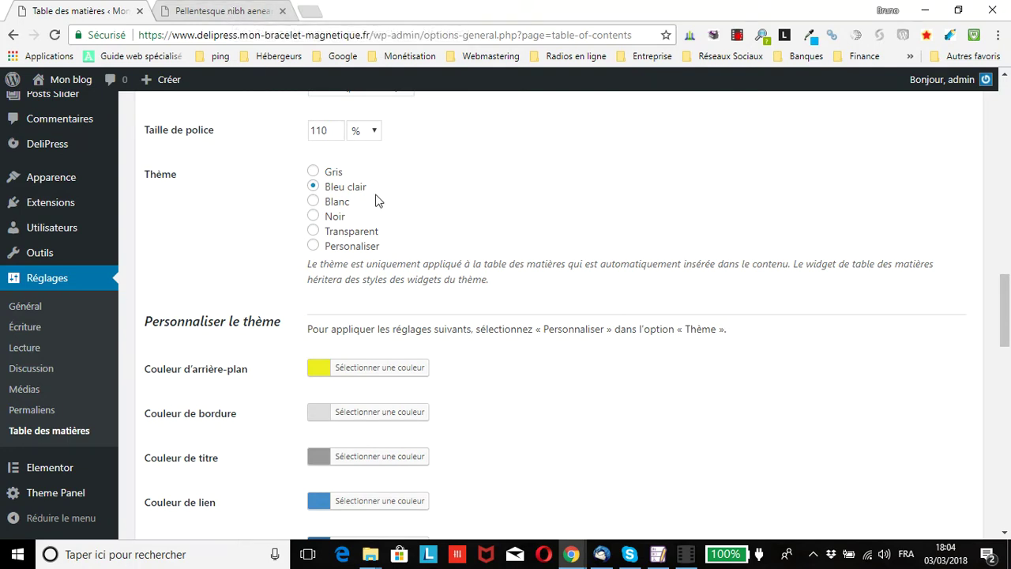
- Set the table of contents Thème to Gris and save the changes
click(313, 171)
scroll(276, 368, down, 20)
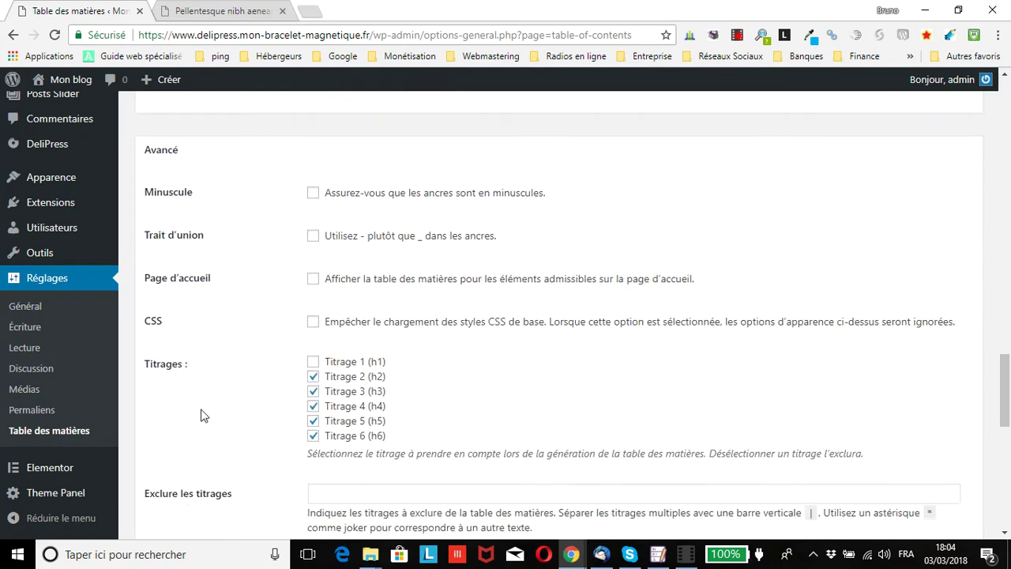
click(185, 473)
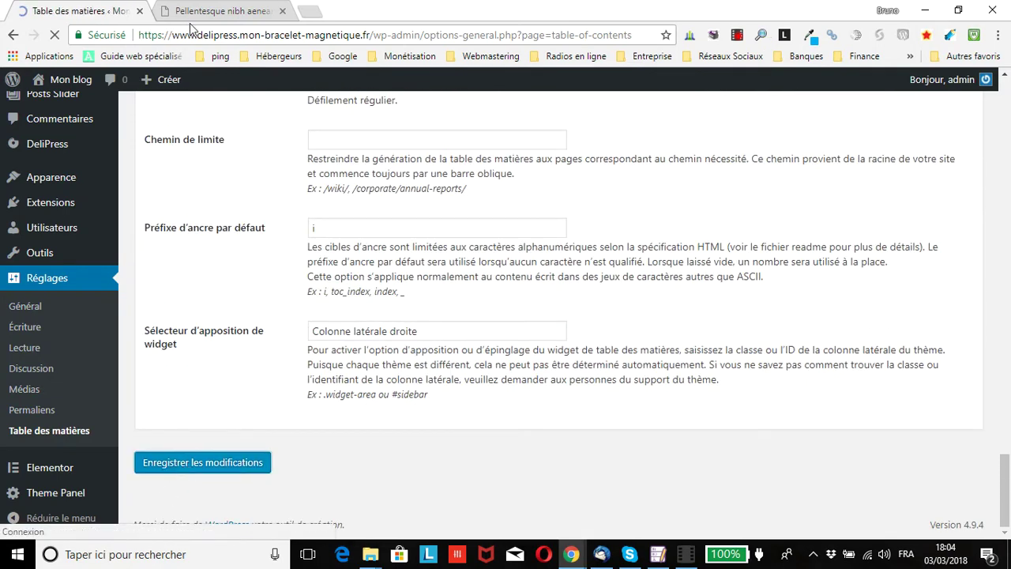
- Reload the published article to check the Sommaire box in the Gris theme
click(221, 10)
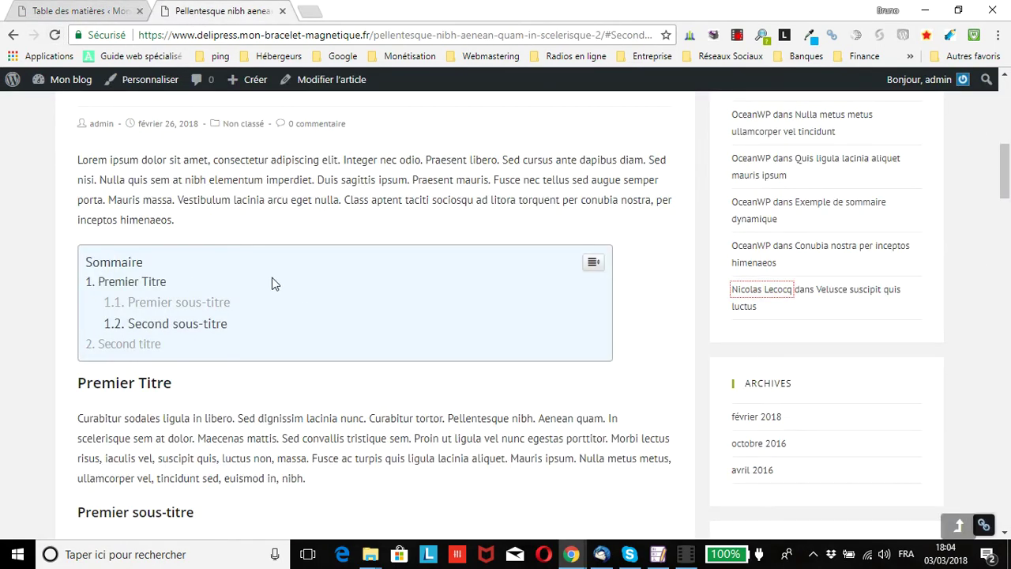
click(54, 35)
scroll(295, 338, down, 3)
scroll(142, 334, up, 5)
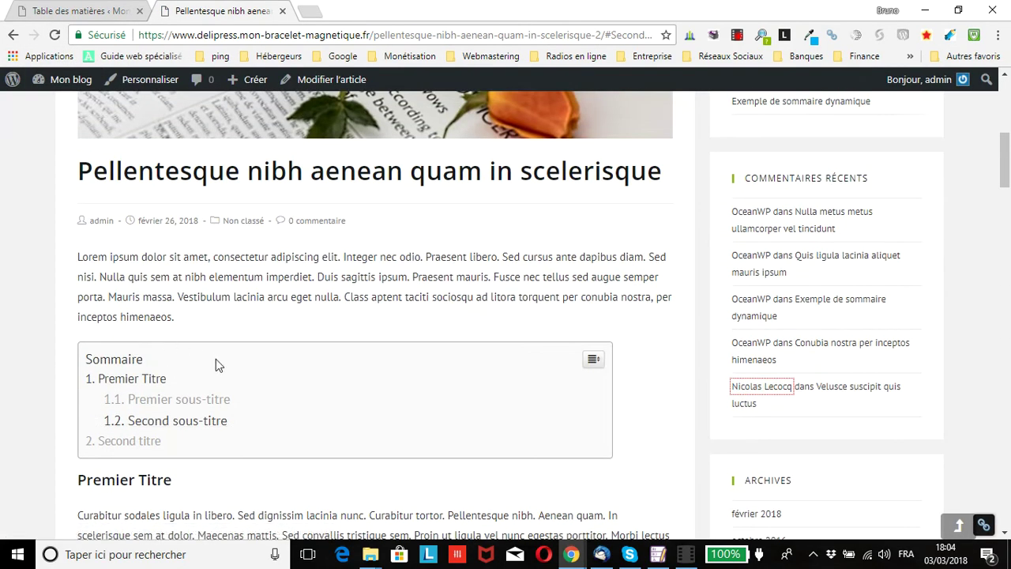
click(54, 35)
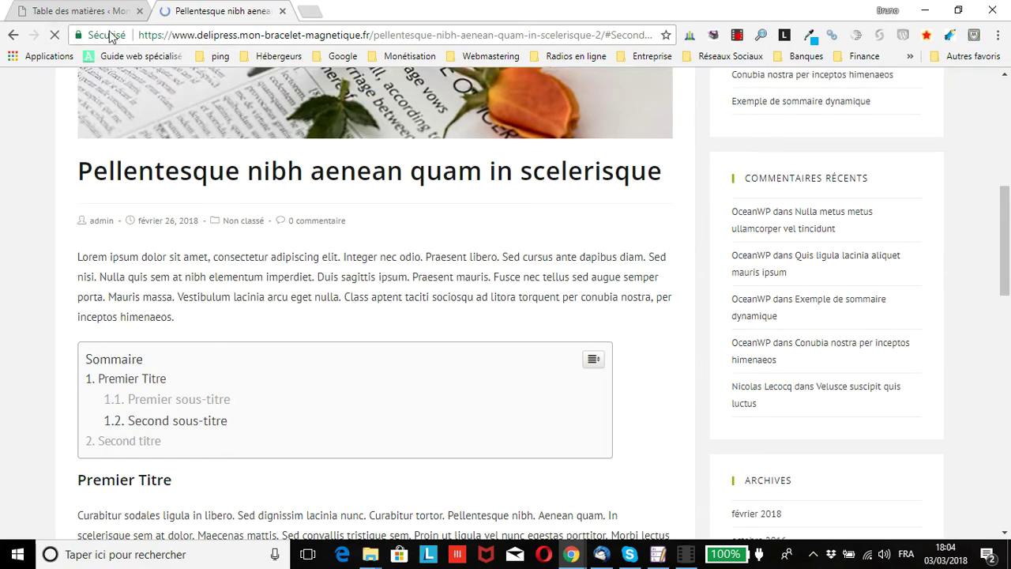
scroll(251, 65, down, 4)
scroll(261, 189, up, 3)
scroll(270, 213, up, 3)
- Return to the table of contents settings, set the Thème to Noir and save the changes
click(93, 13)
scroll(276, 324, down, 15)
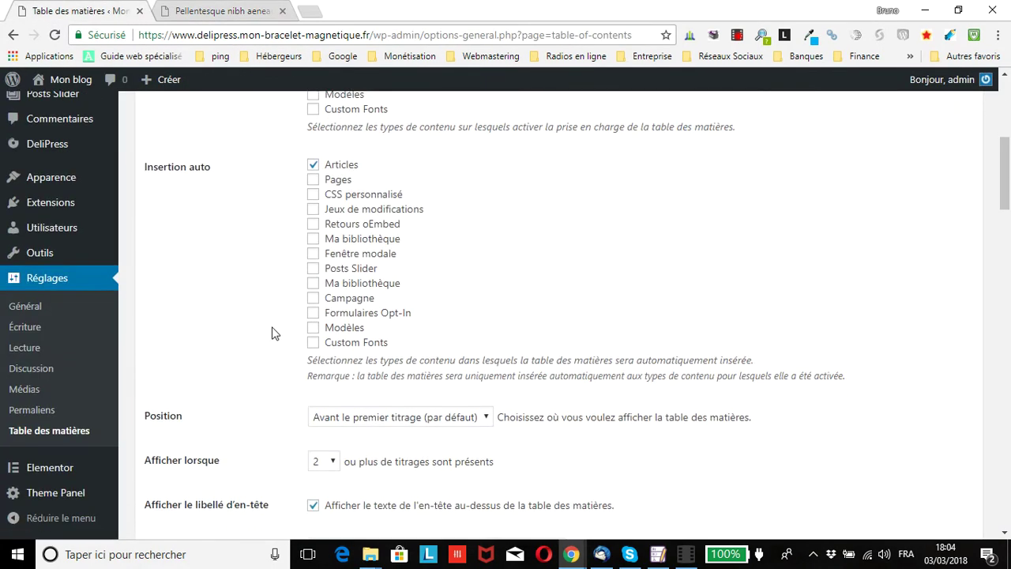
scroll(265, 328, down, 1)
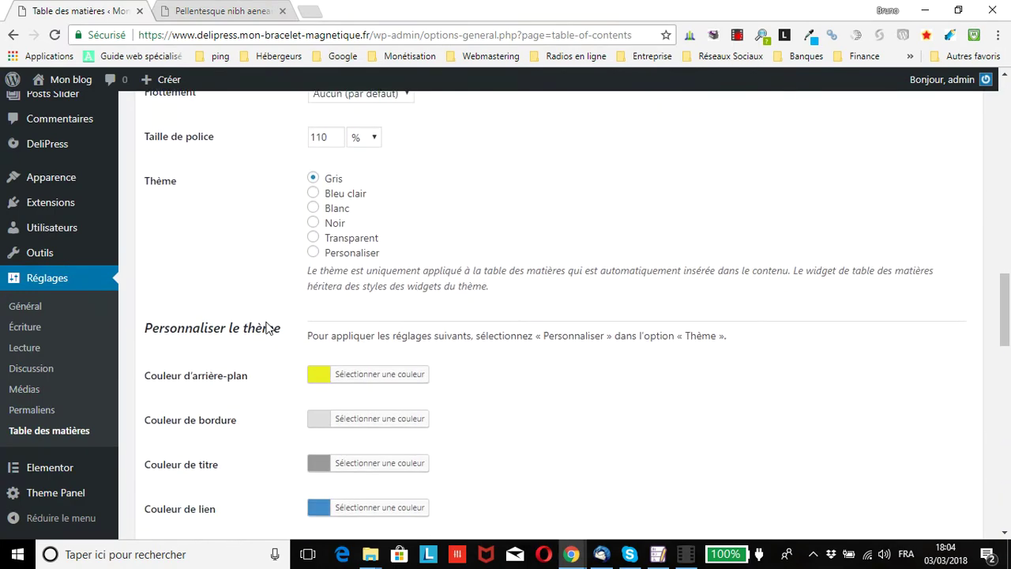
scroll(266, 327, up, 2)
scroll(265, 325, down, 2)
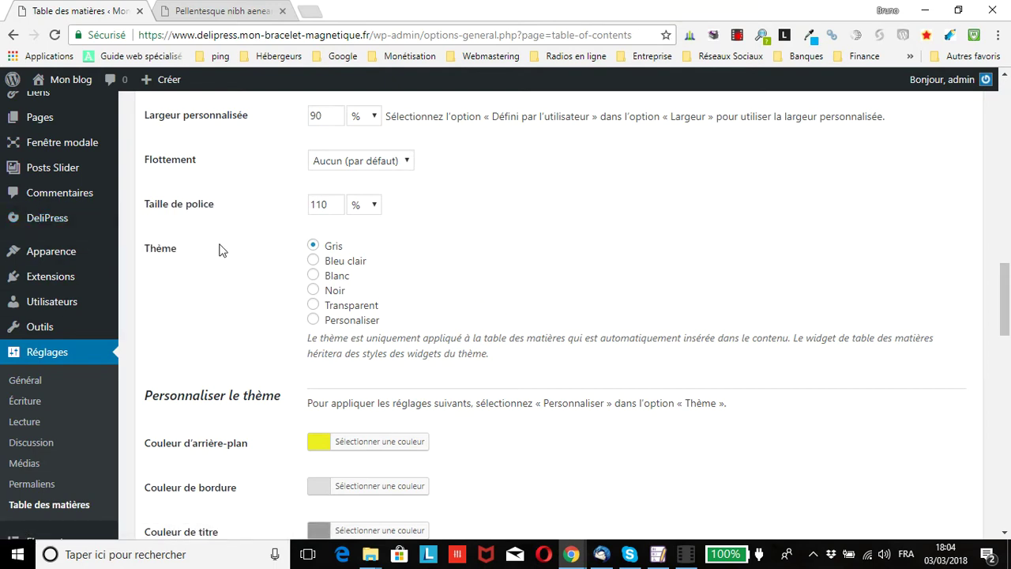
click(313, 290)
scroll(194, 403, down, 10)
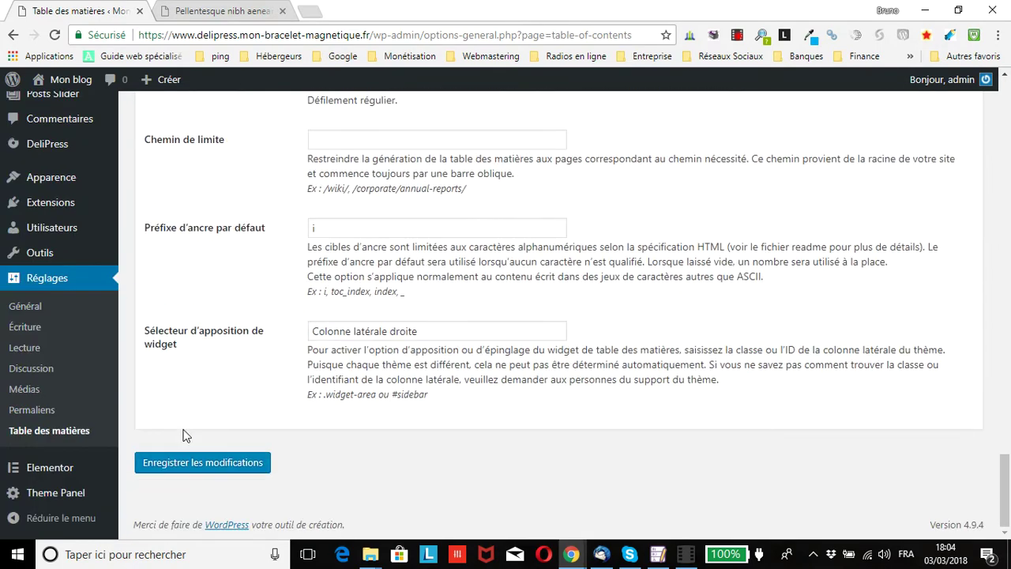
click(174, 472)
- Reload the published article to check the Sommaire box in the Noir theme
click(204, 13)
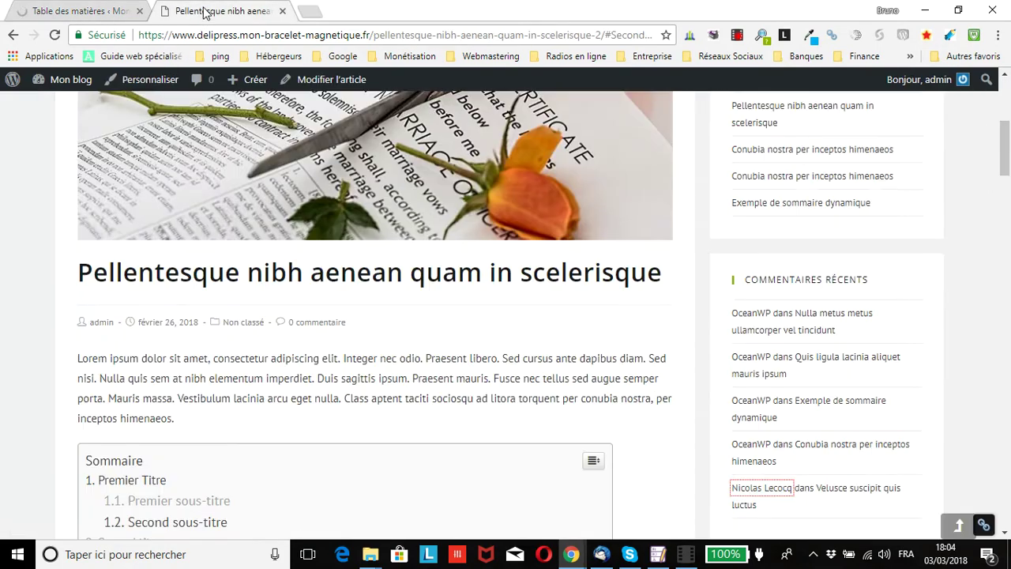
click(54, 36)
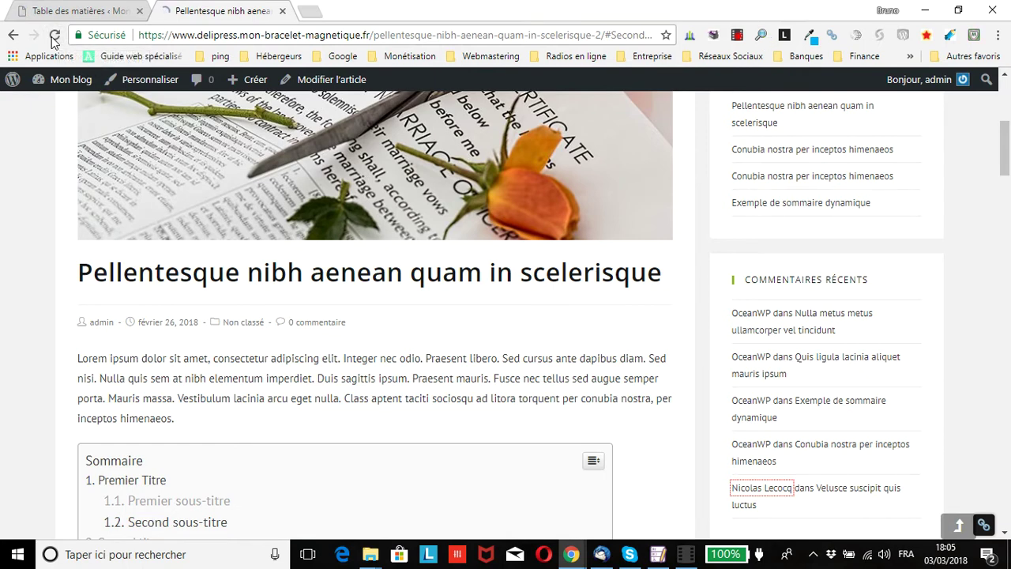
scroll(542, 345, down, 3)
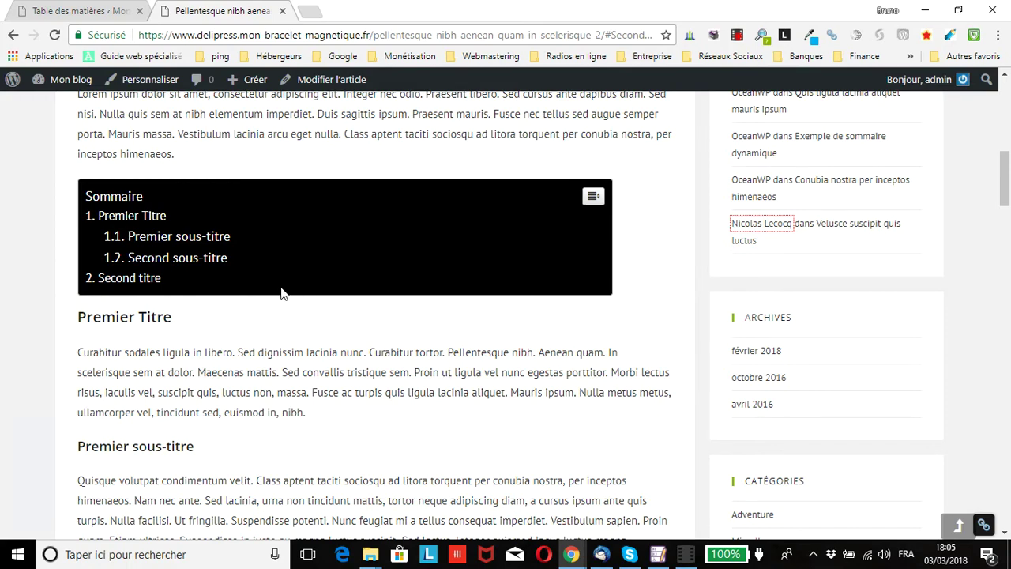
- Return to the table of contents settings, set the Thème to Transparent and save the changes
click(100, 11)
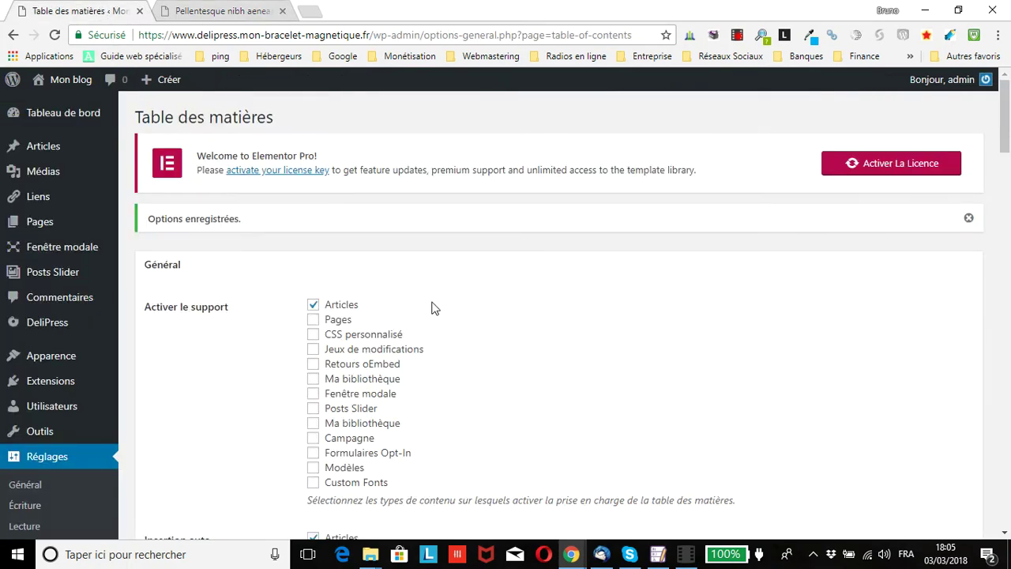
scroll(431, 307, down, 10)
scroll(419, 321, down, 6)
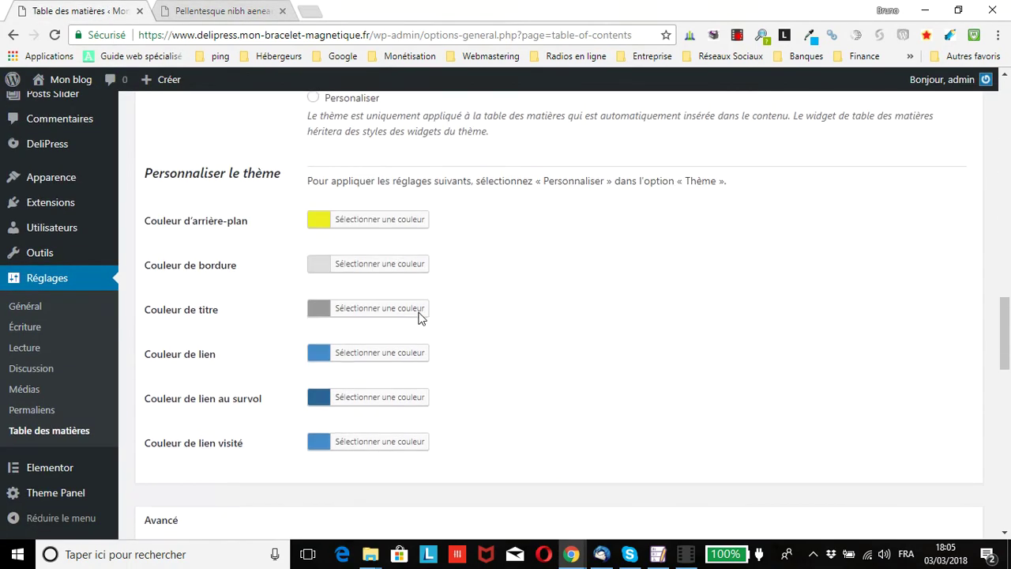
scroll(420, 318, up, 2)
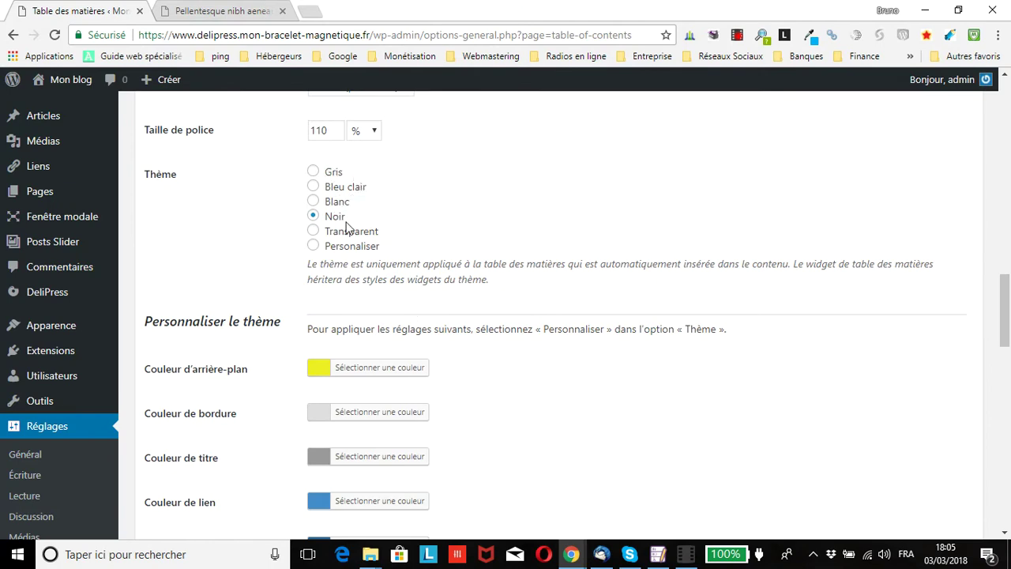
click(316, 232)
scroll(242, 388, down, 20)
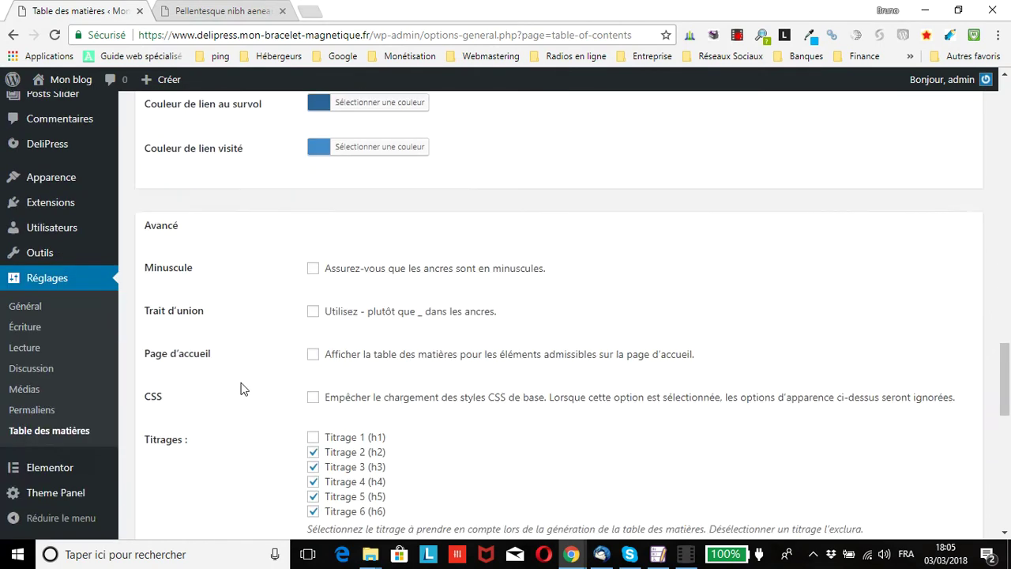
click(197, 473)
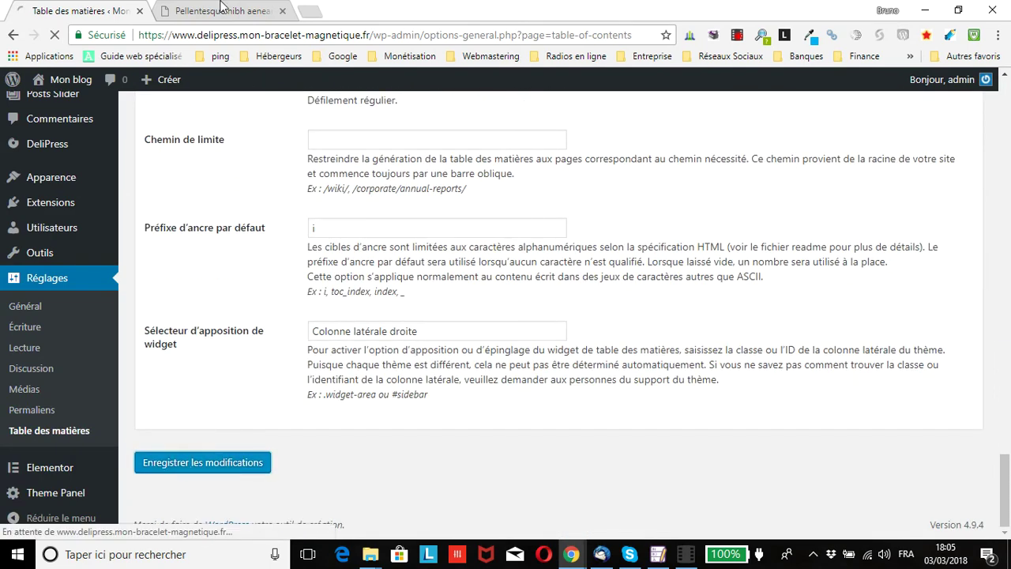
- Reload the published article to check the Sommaire box in the Transparent theme
click(219, 10)
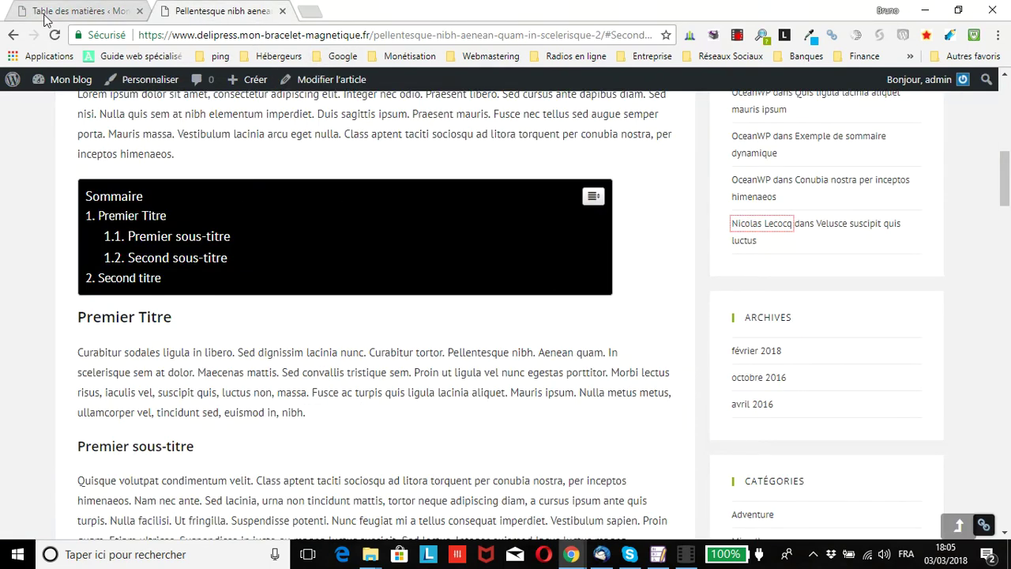
click(53, 37)
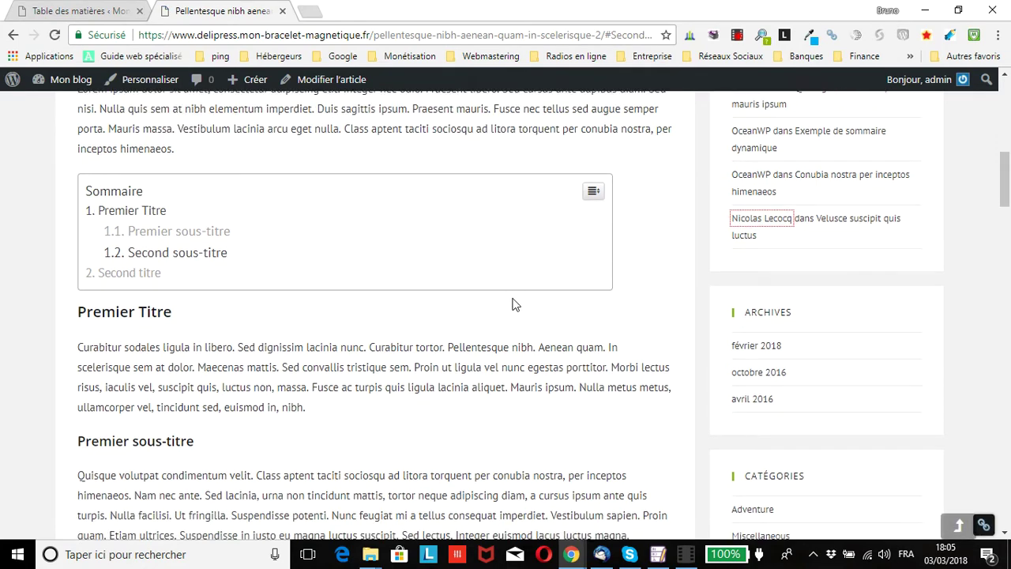
scroll(506, 315, up, 4)
scroll(463, 339, down, 3)
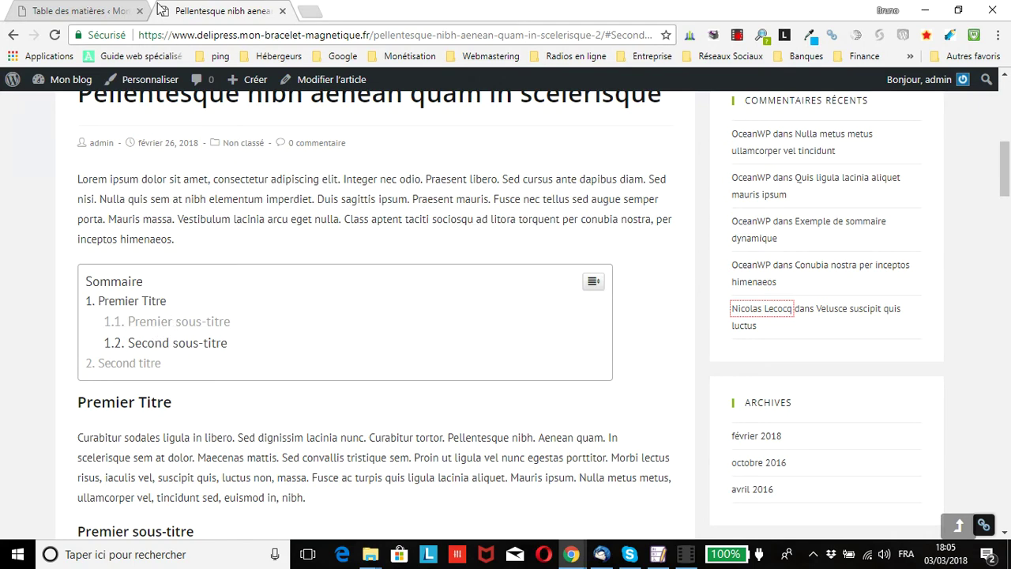
- Set the table of contents Thème to Personaliser, review the Personnaliser le thème colour settings, and save the changes
click(98, 11)
scroll(379, 237, down, 15)
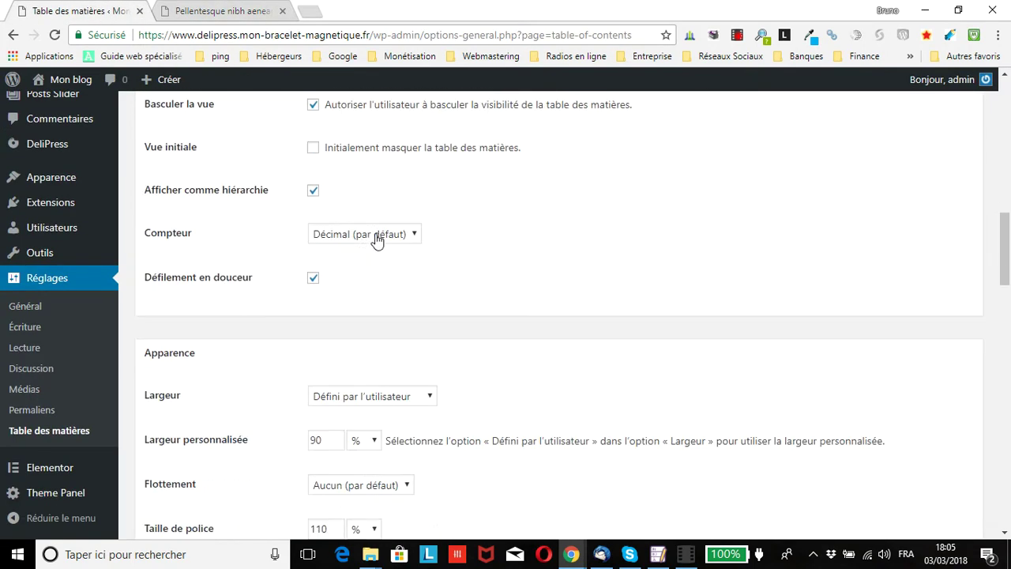
scroll(377, 237, down, 2)
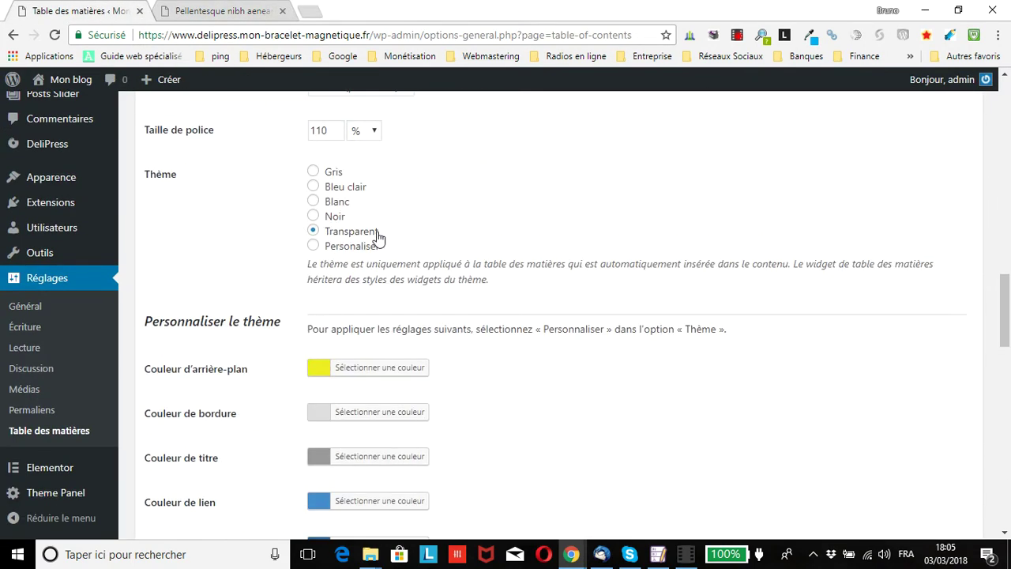
click(313, 246)
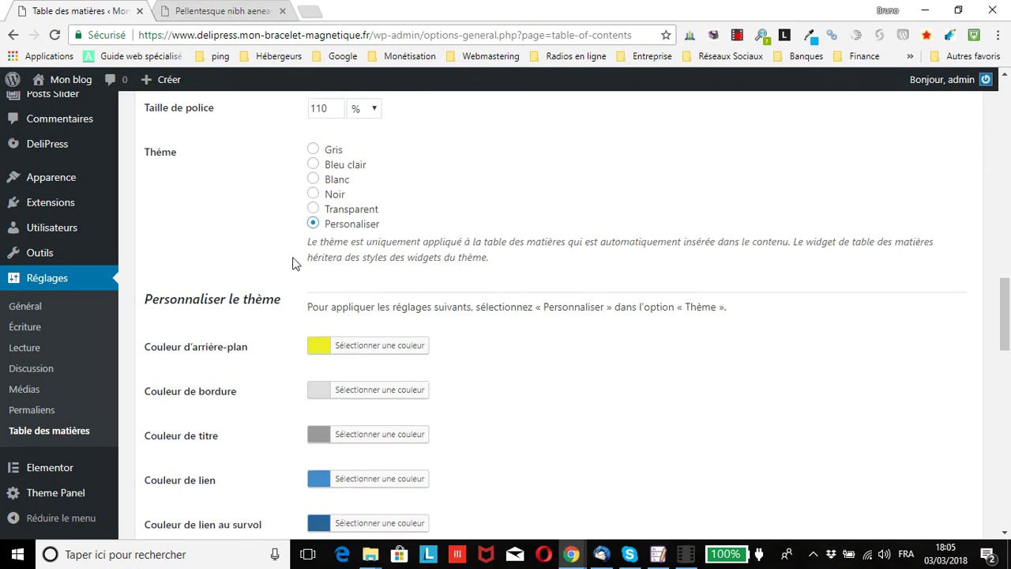
scroll(293, 263, up, 2)
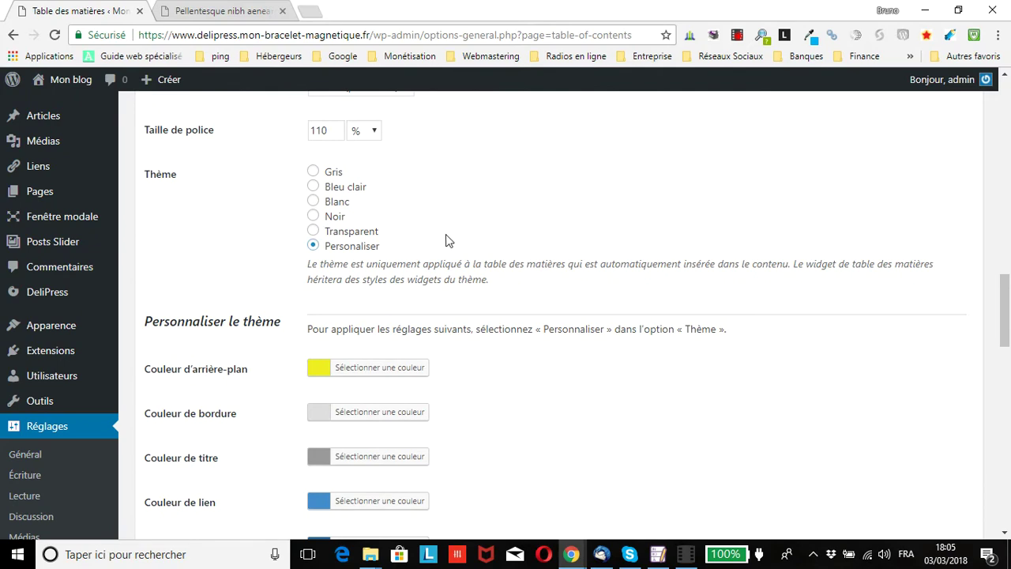
scroll(447, 241, down, 2)
scroll(445, 239, up, 1)
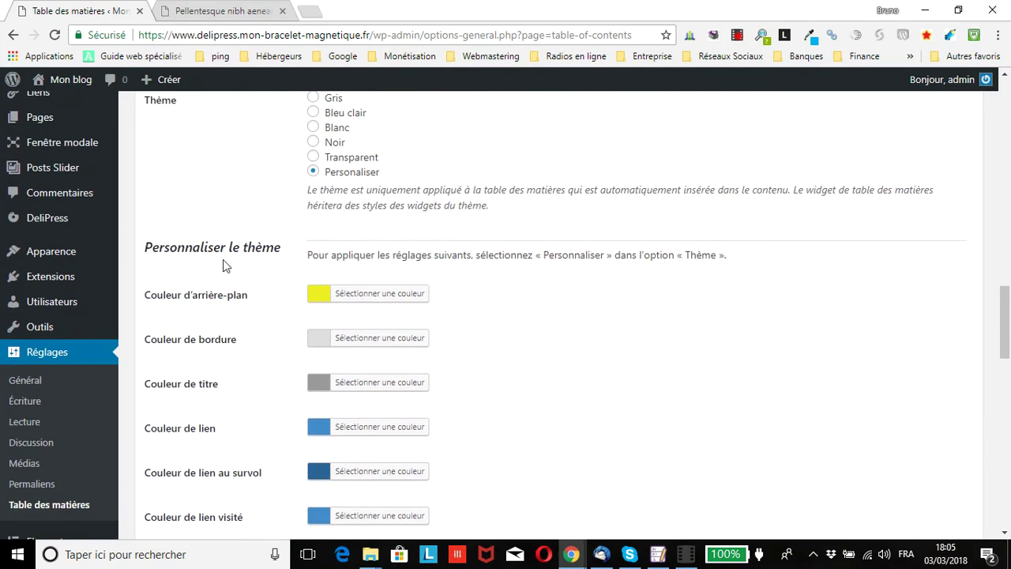
scroll(245, 396, down, 1)
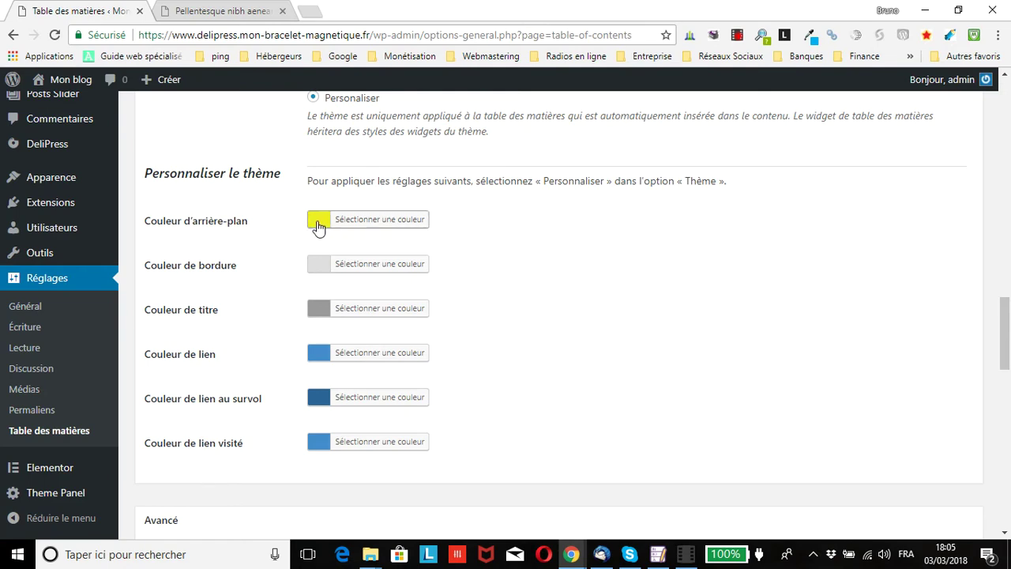
scroll(266, 255, down, 12)
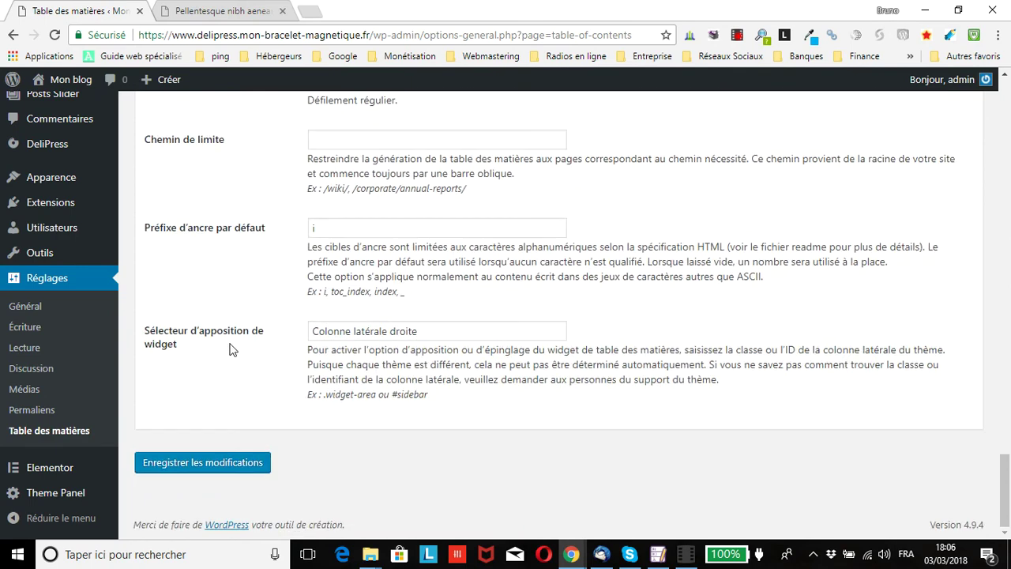
click(205, 462)
- Reload the published article to check the Sommaire's custom theme colours, and return to the table of contents settings
click(225, 13)
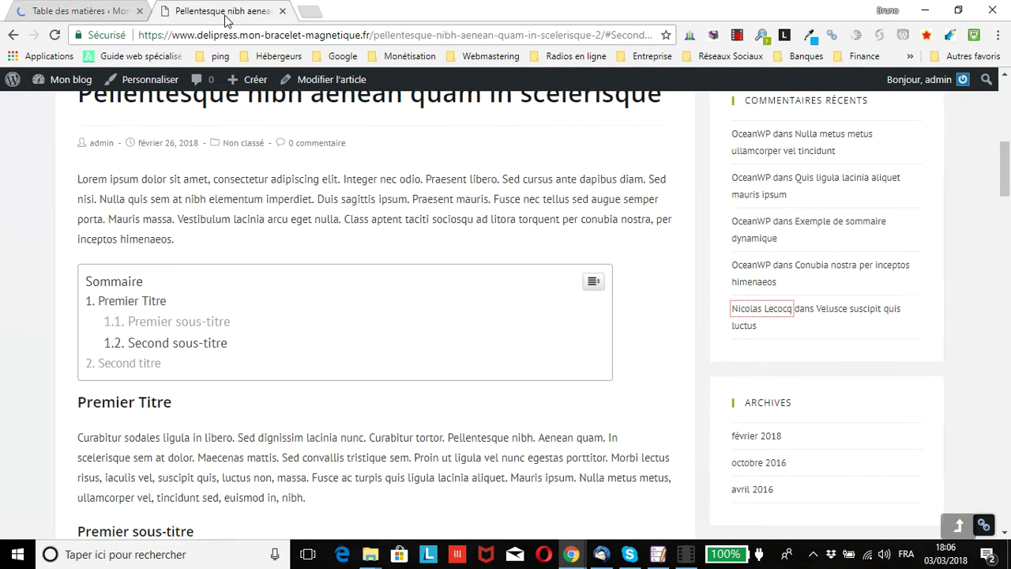
click(54, 35)
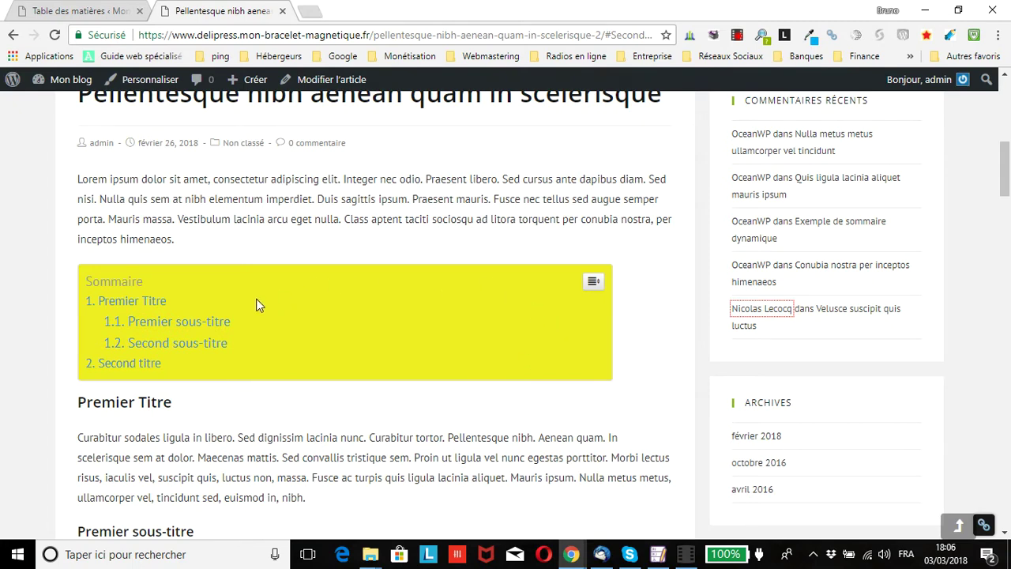
click(90, 11)
scroll(343, 312, down, 10)
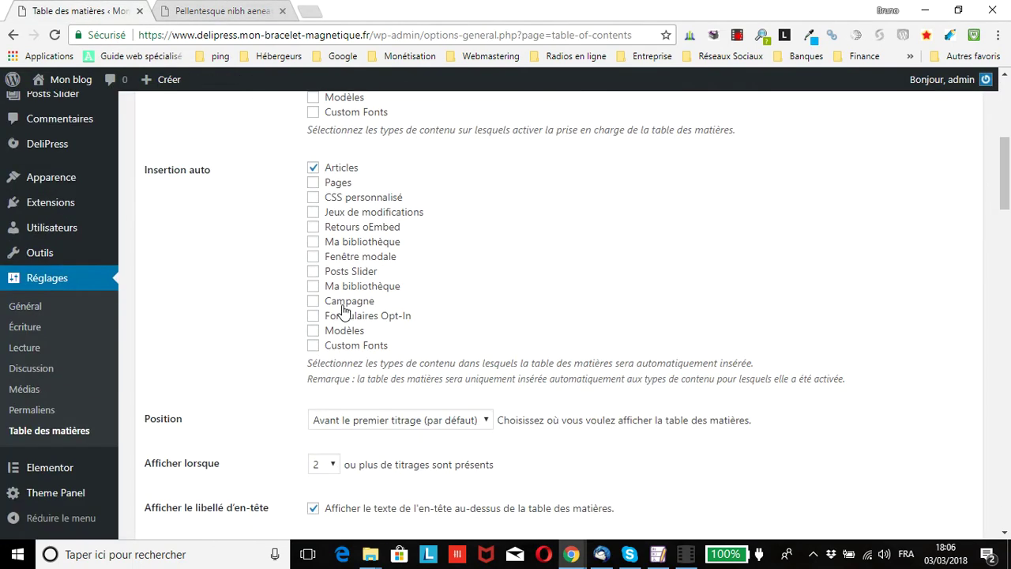
- View the Couleur d'arrière-plan picker in the Personnaliser le thème settings without changing the colour, and review the other colour options
scroll(300, 310, down, 8)
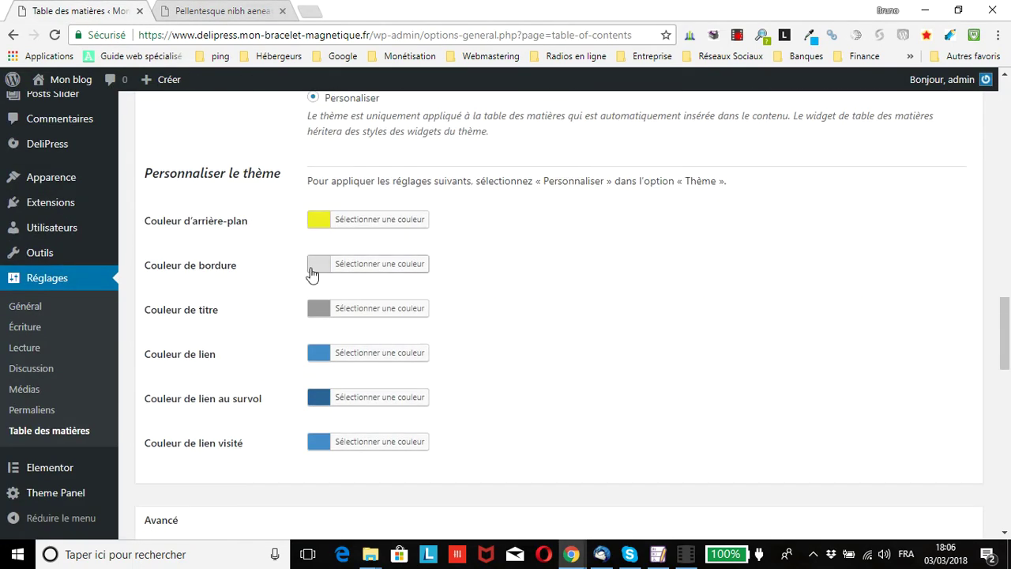
click(325, 221)
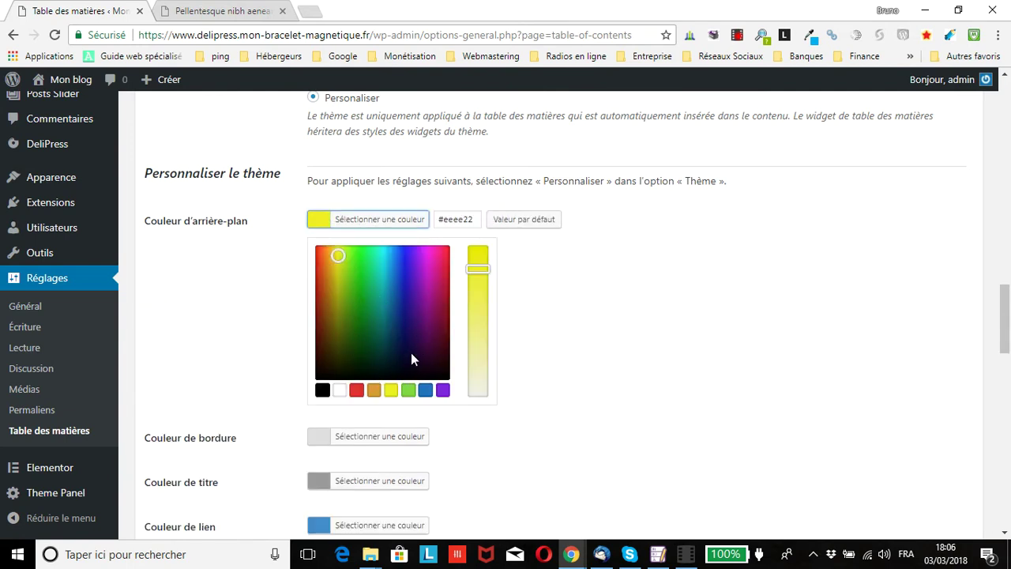
click(617, 174)
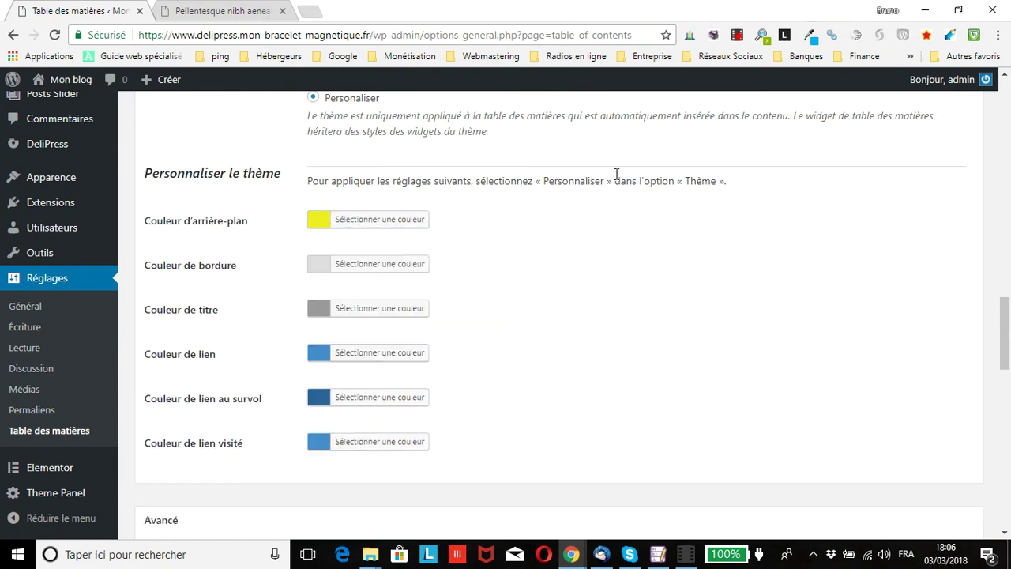
scroll(586, 189, down, 1)
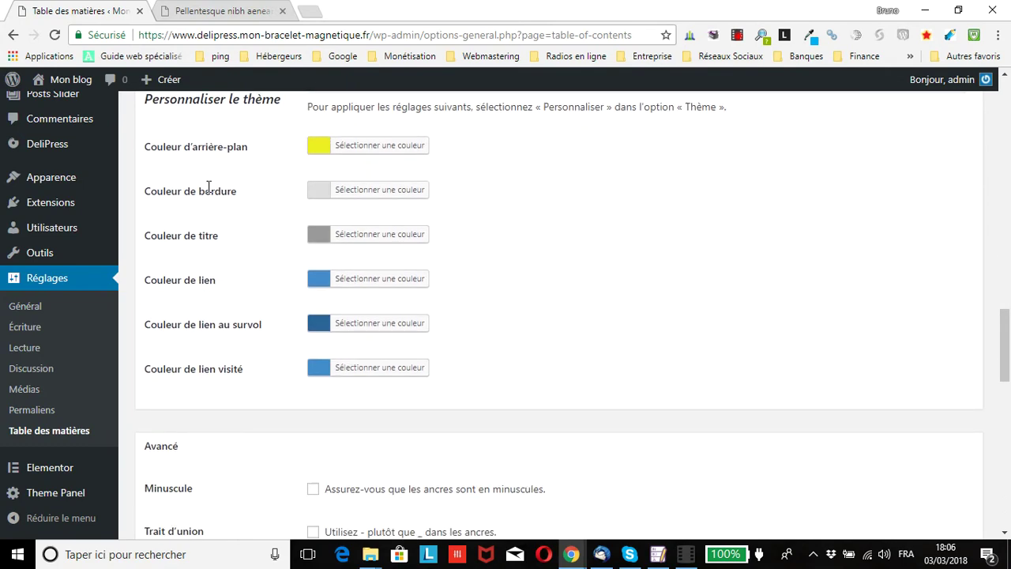
- Compare the custom theme colour settings with the published article's Sommaire box, and follow its Premier sous-titre link to check the link colours
click(225, 13)
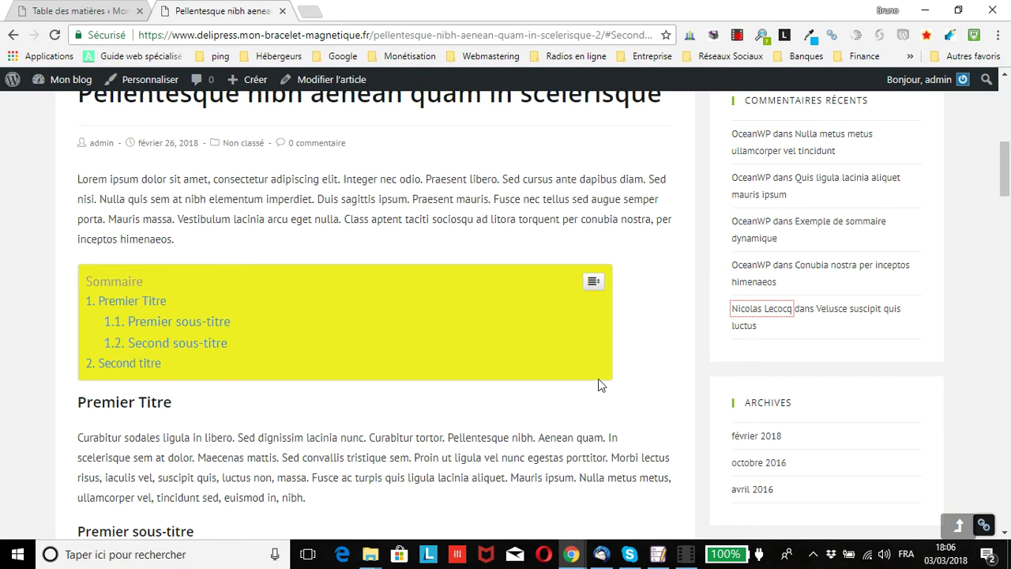
click(111, 11)
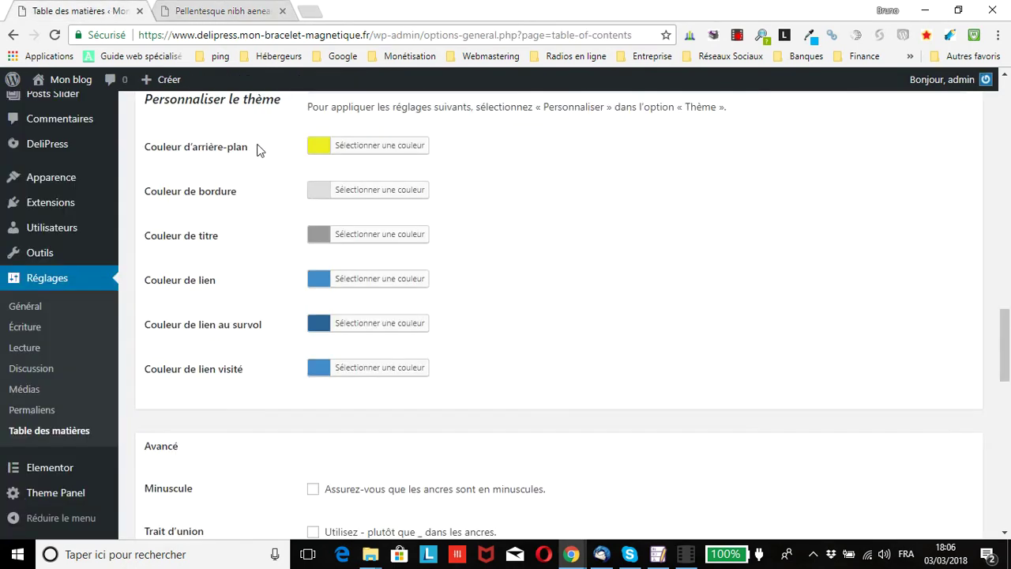
click(203, 14)
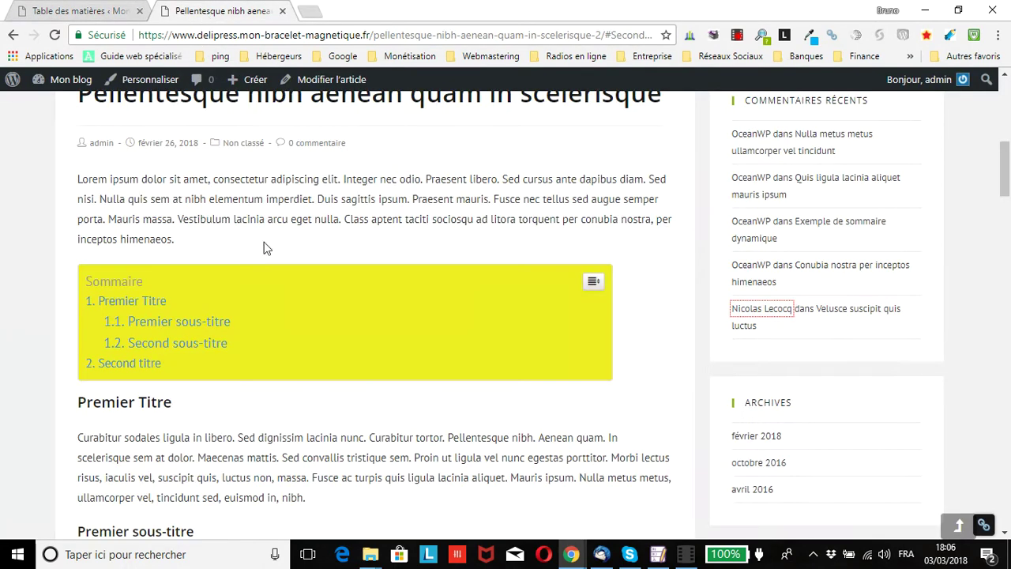
click(110, 14)
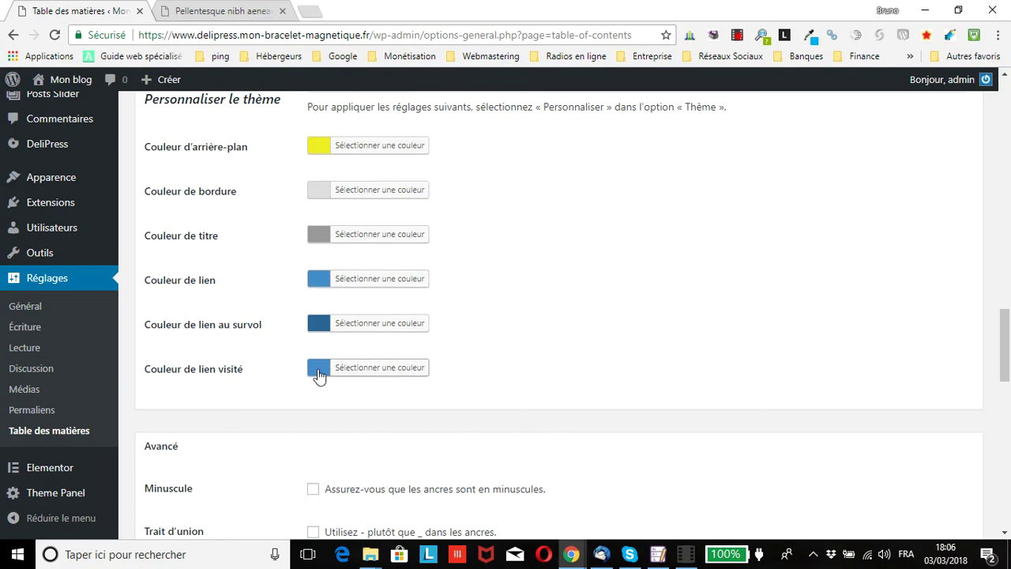
click(204, 11)
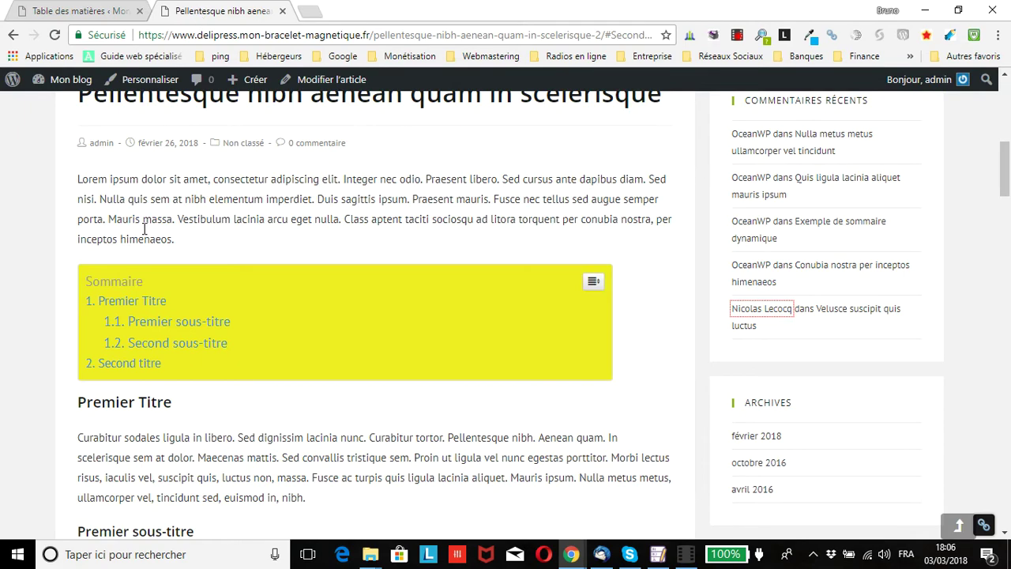
click(192, 323)
scroll(239, 334, up, 5)
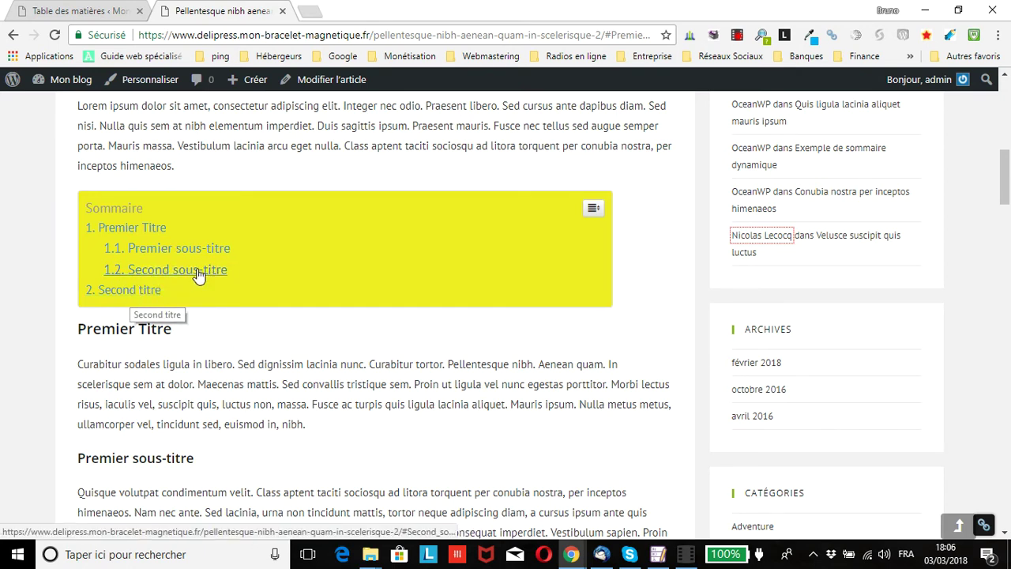
- Return to the table of contents settings and set the Thème to Bleu clair
click(86, 9)
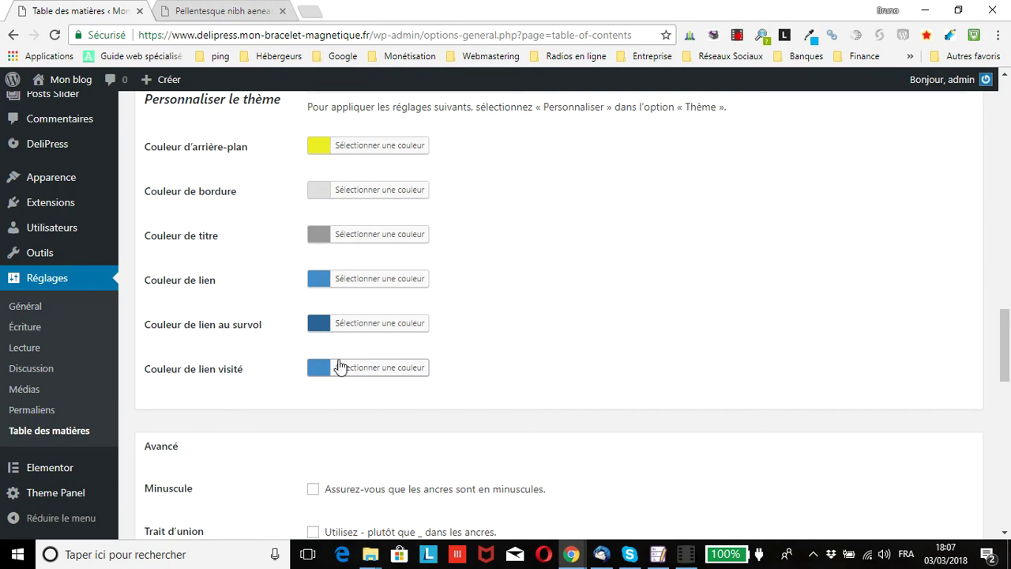
scroll(642, 242, up, 4)
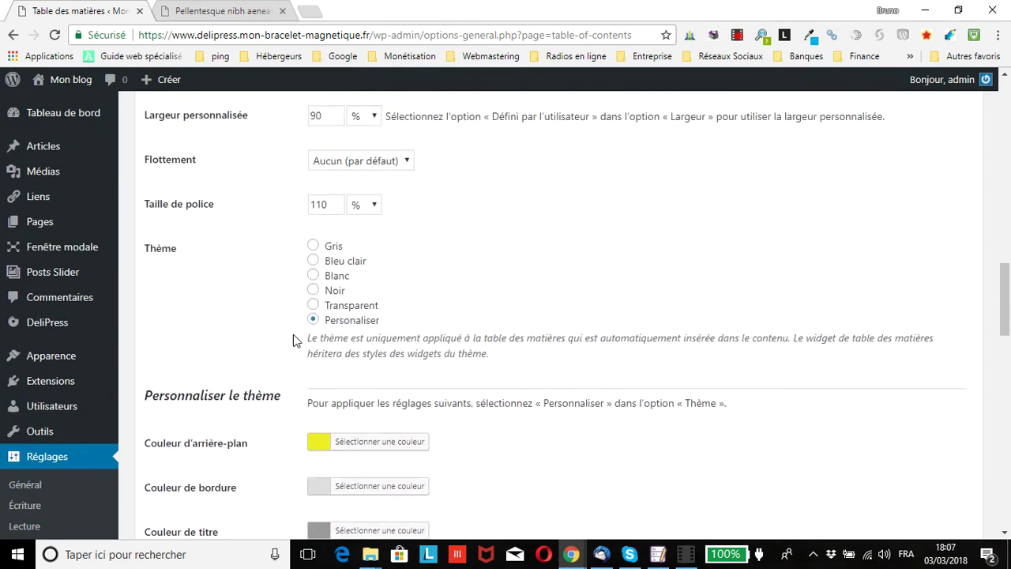
click(313, 261)
scroll(667, 278, down, 3)
scroll(664, 274, down, 4)
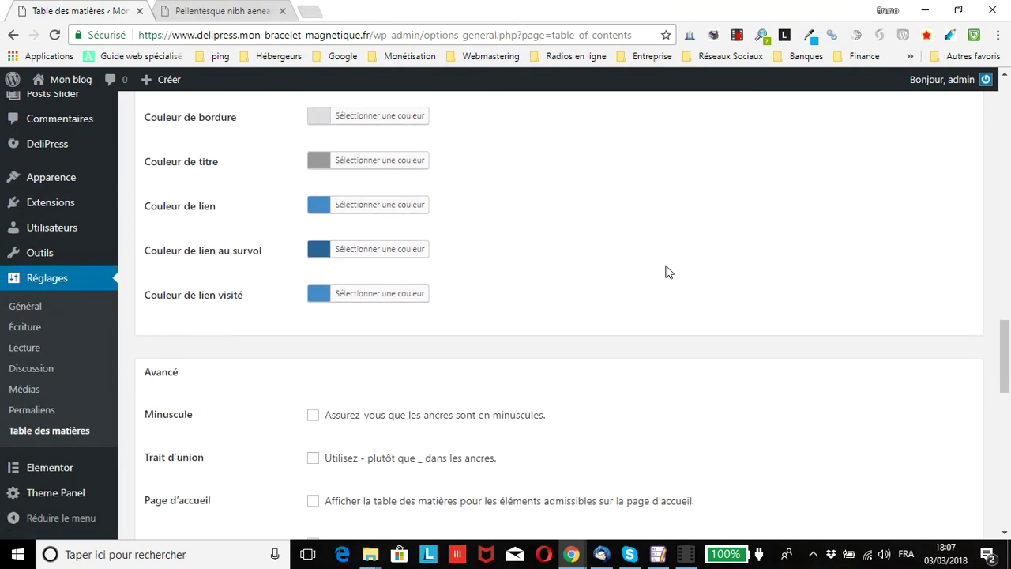
- Review the Avancé options for anchors, and examine the anchor at the end of the published article's URL
click(164, 8)
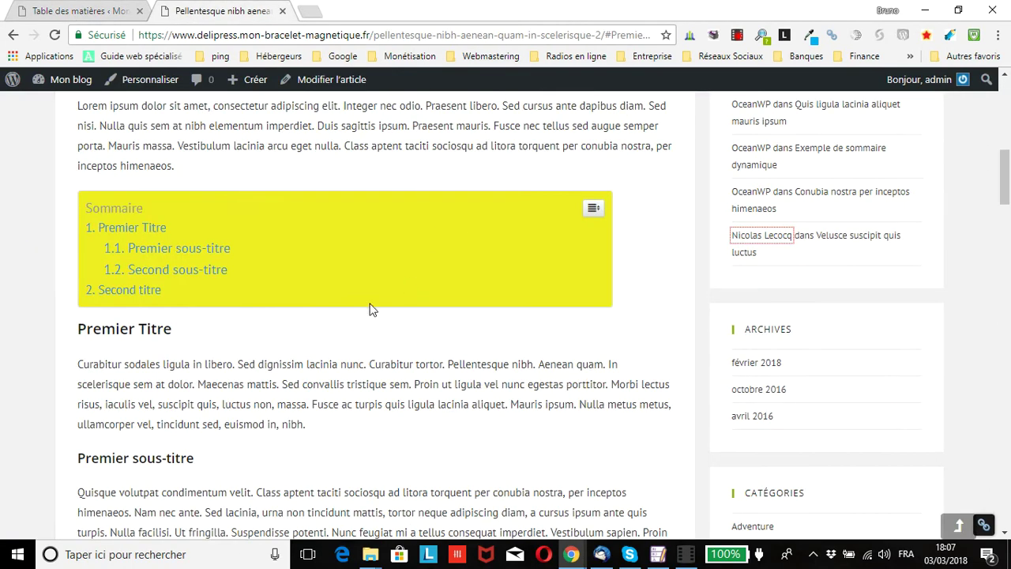
click(111, 16)
scroll(539, 295, down, 1)
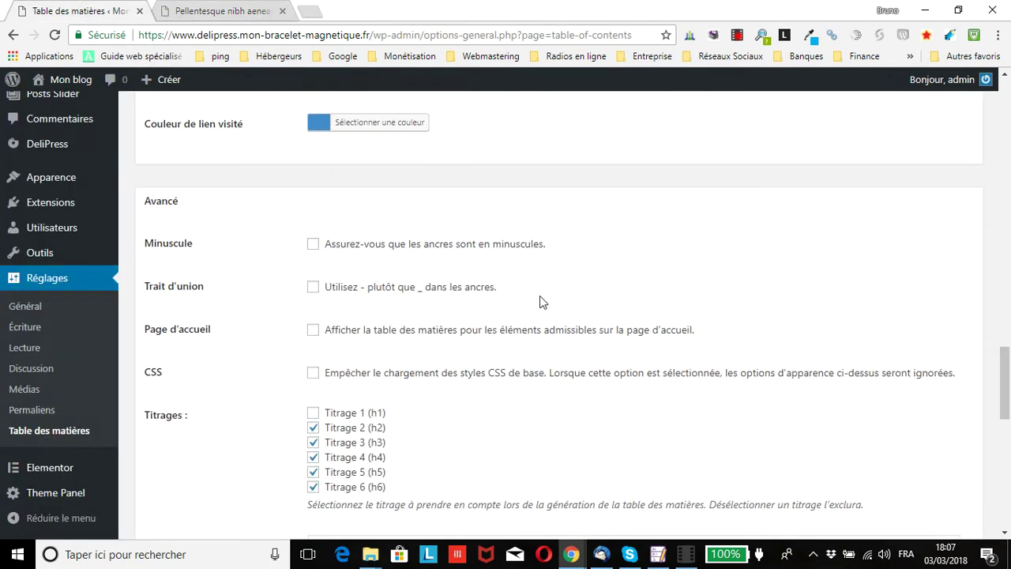
scroll(543, 297, up, 1)
scroll(543, 297, down, 1)
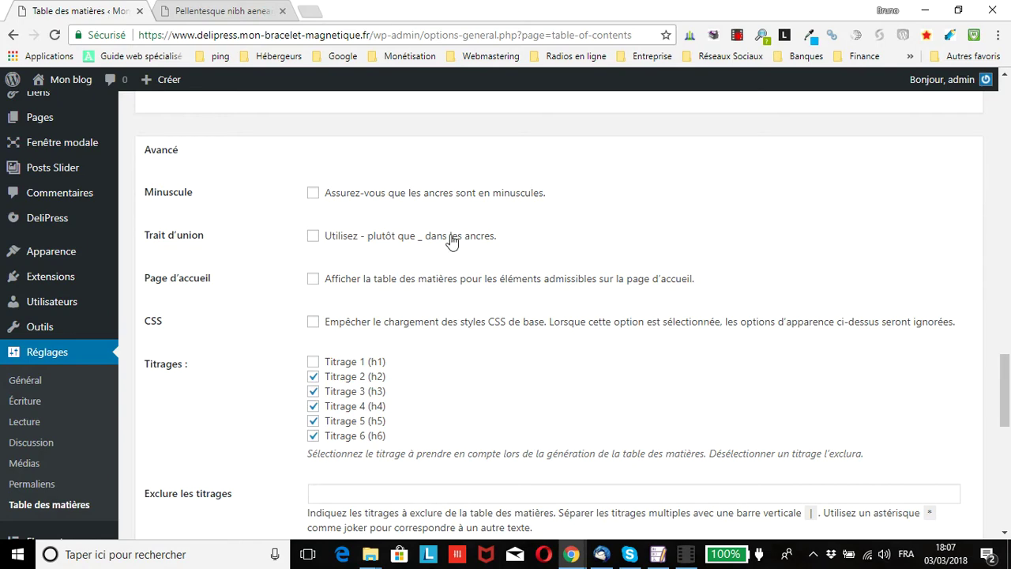
click(214, 11)
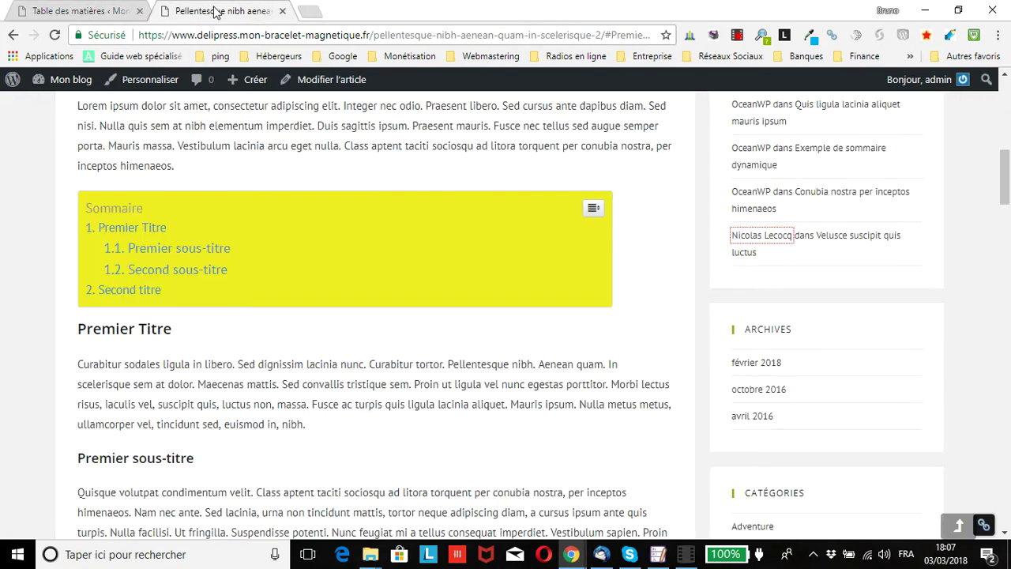
click(112, 16)
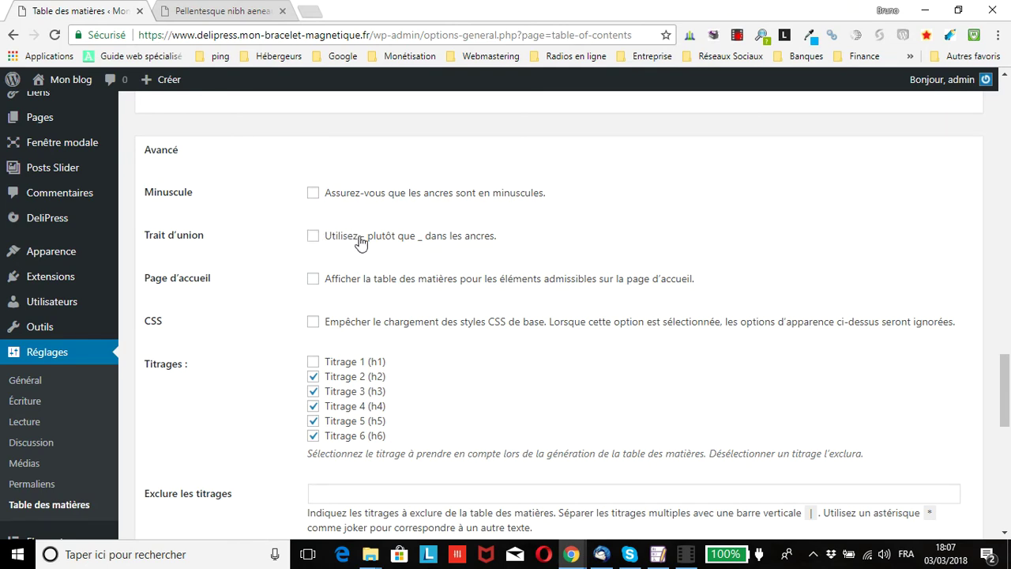
click(234, 14)
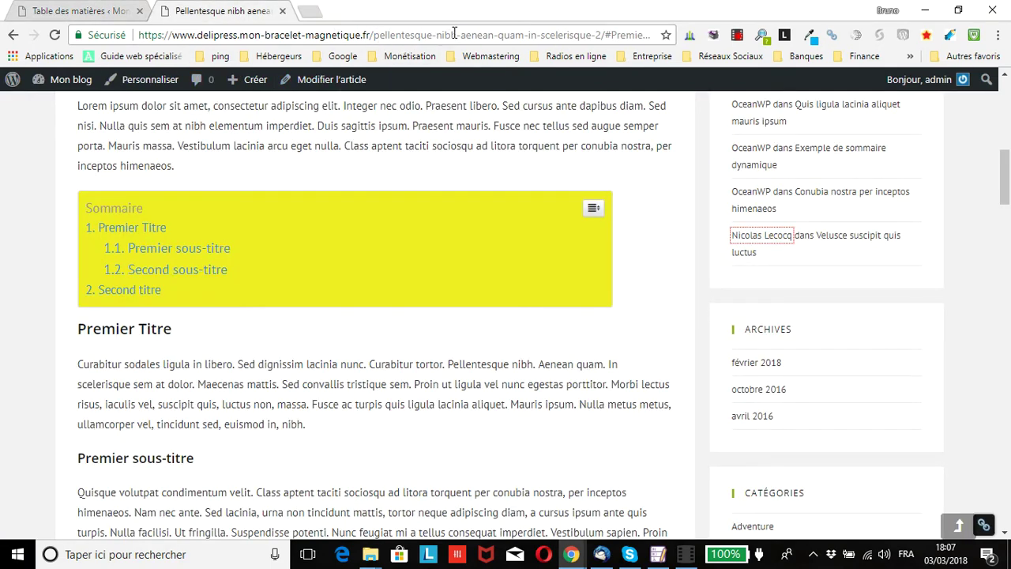
click(631, 33)
key(End)
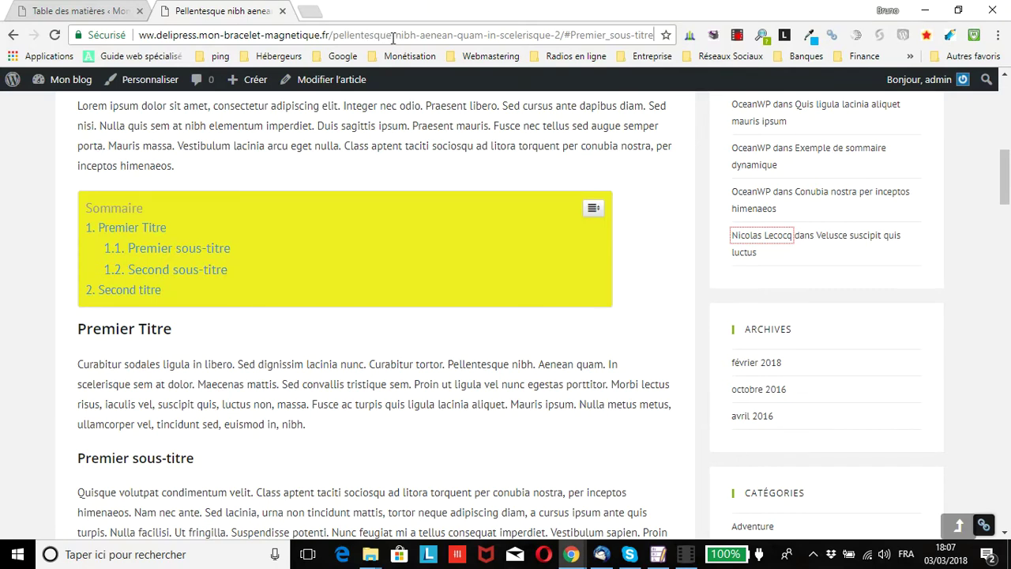
- Enable the Trait d'union option to use - rather than _ in anchors, and save the table of contents settings
click(79, 12)
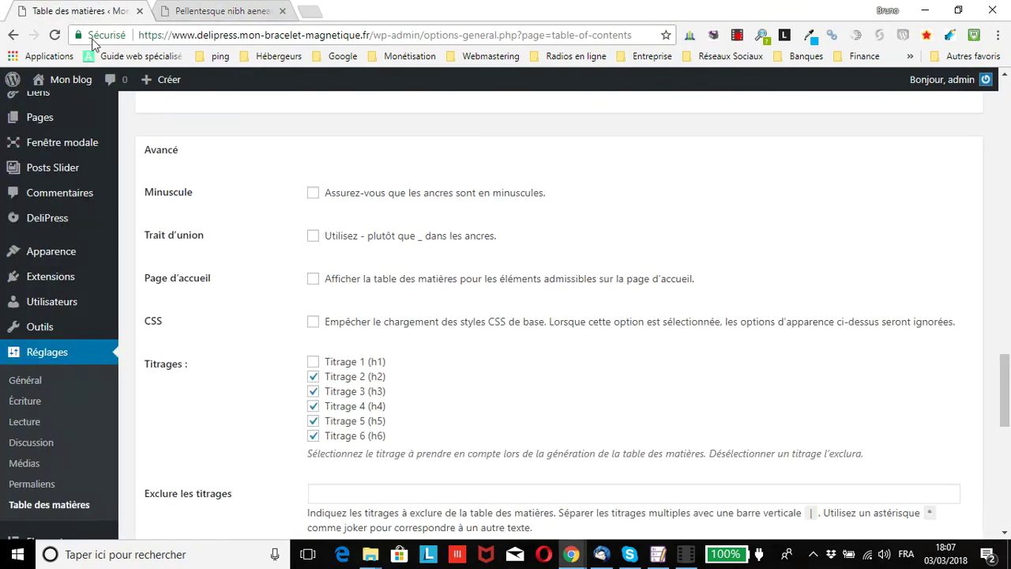
click(313, 238)
scroll(226, 321, down, 8)
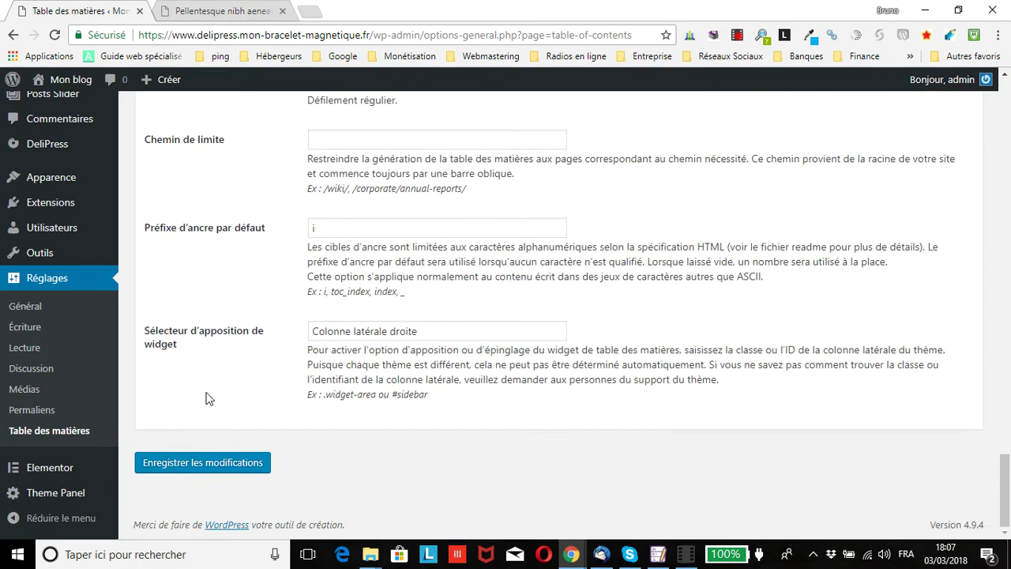
click(198, 463)
- Reload the published article, follow the Sommaire's Second sous-titre link, and examine the anchor at the end of the URL
click(237, 11)
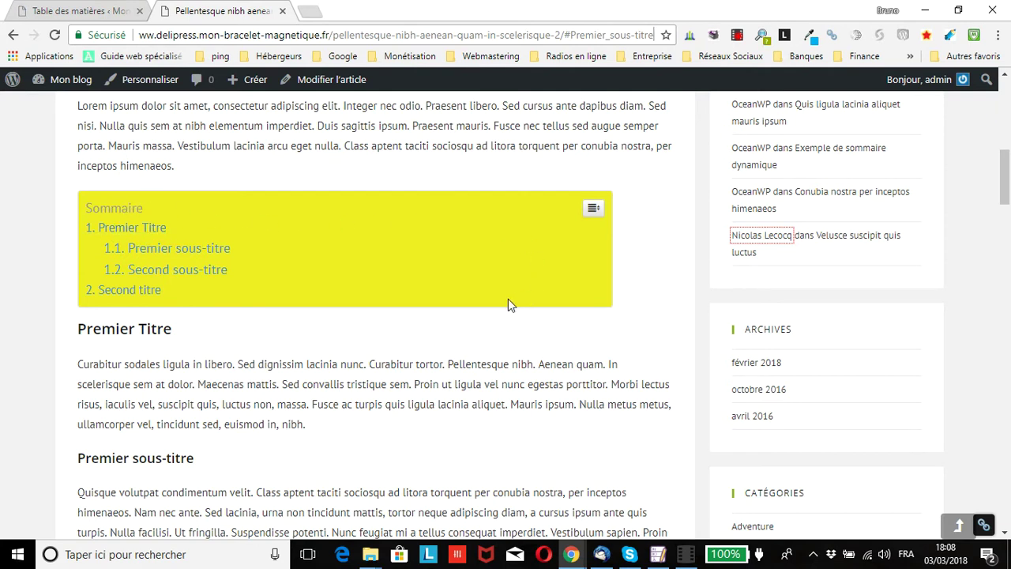
click(55, 36)
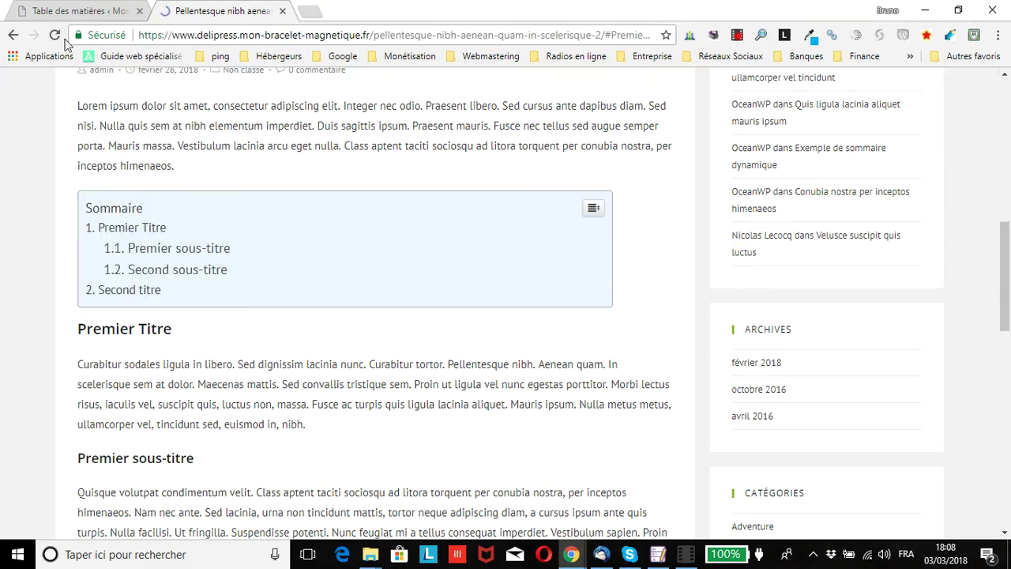
click(641, 35)
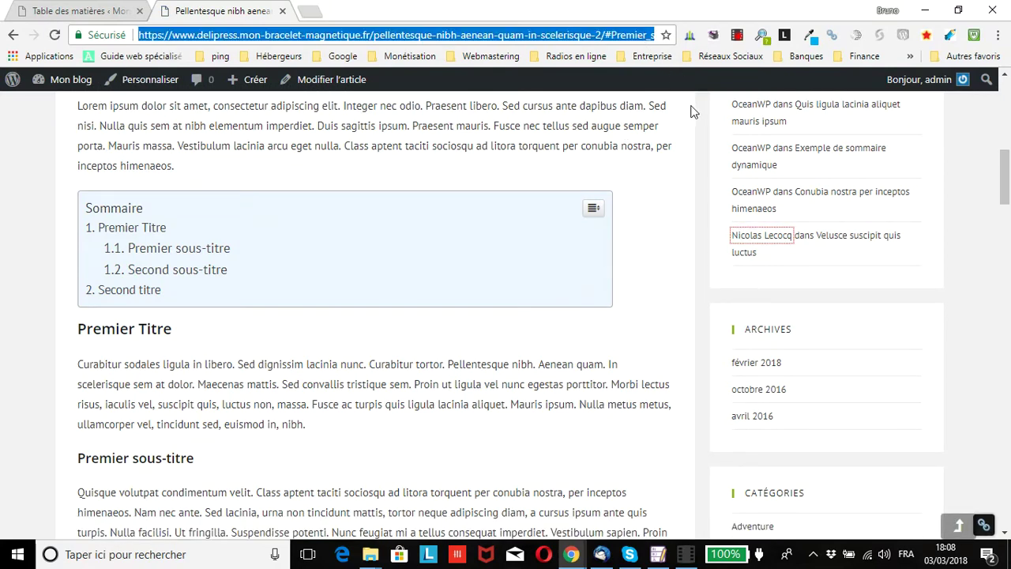
click(55, 36)
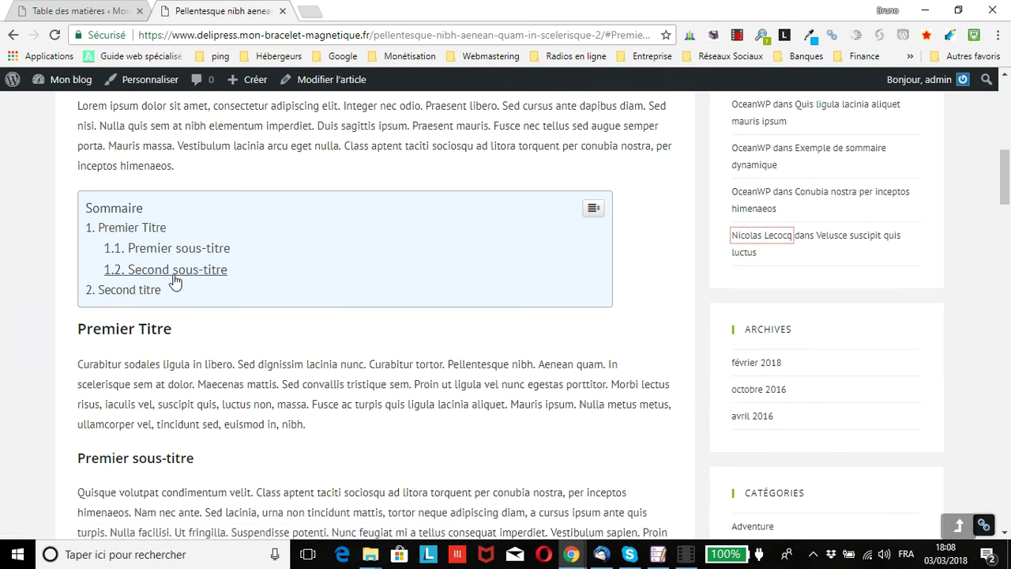
click(174, 270)
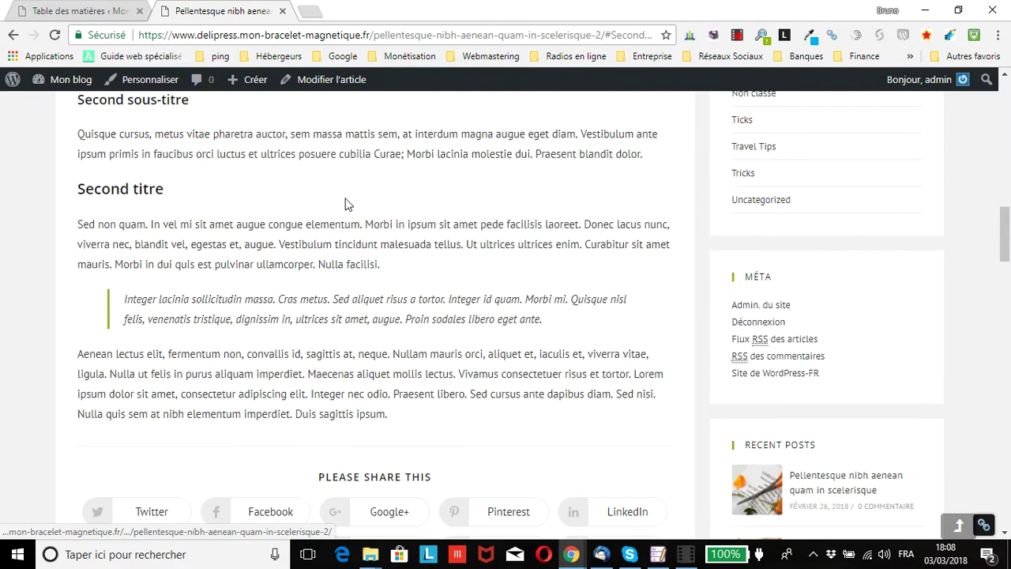
click(619, 35)
key(End)
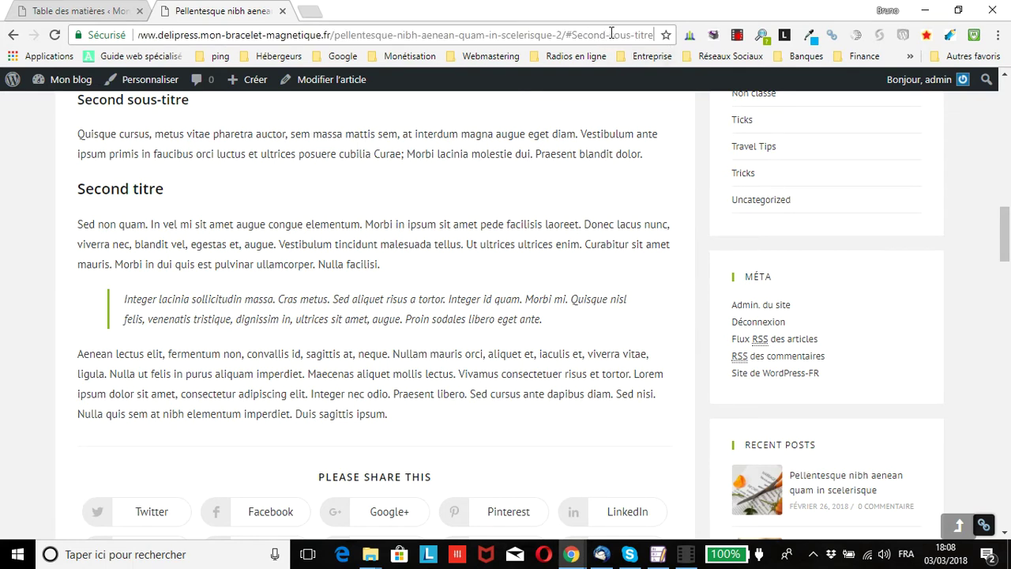
- Return to the table of contents settings and review the Avancé options for Page d'accueil, CSS, Titrages and Exclure les titrages
click(51, 11)
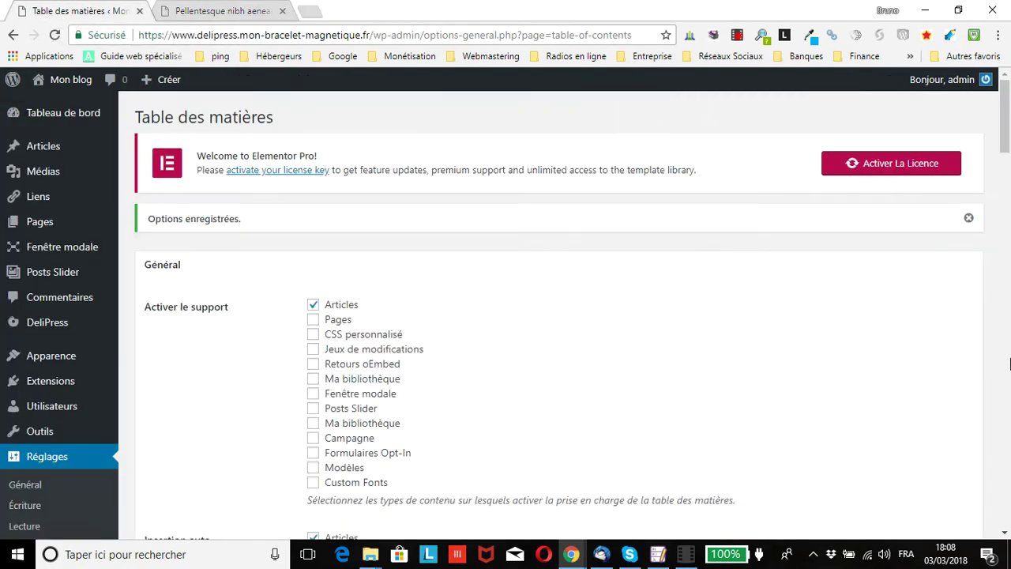
drag(1008, 161, 1007, 428)
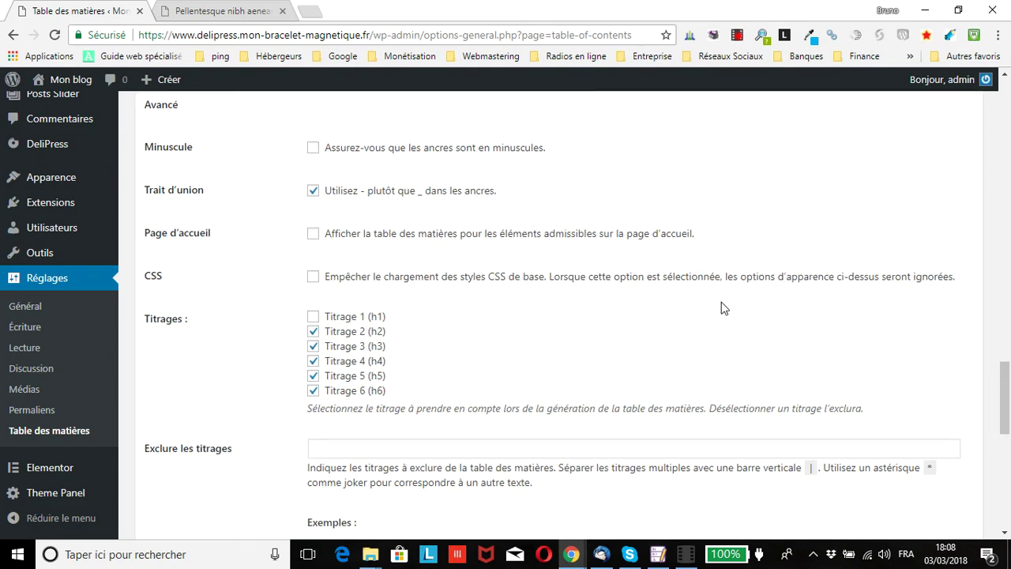
scroll(722, 307, down, 2)
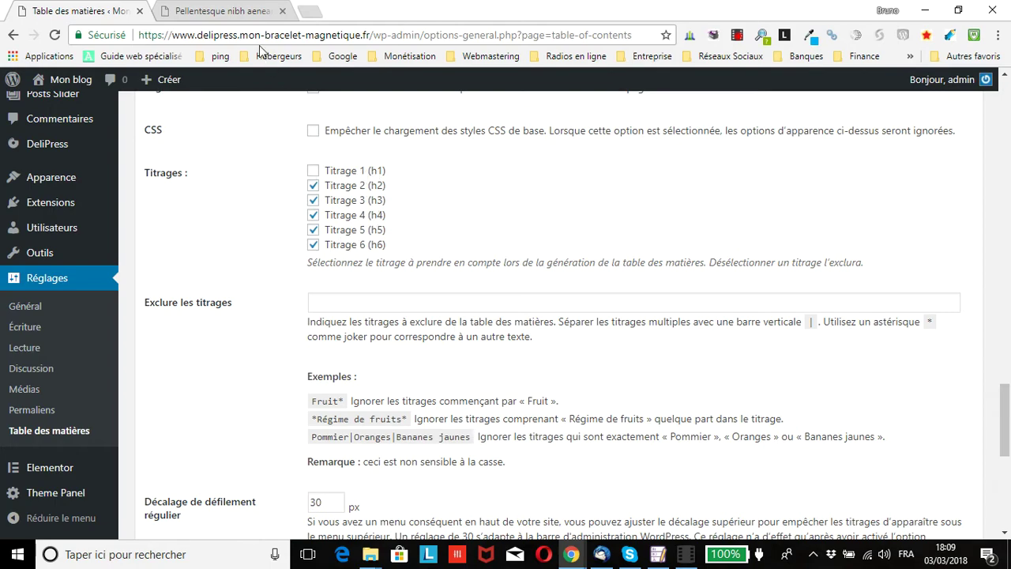
- Compare the published article's main title with the headings listed in its Sommaire, and return to the Titrages settings
click(233, 16)
scroll(335, 237, up, 12)
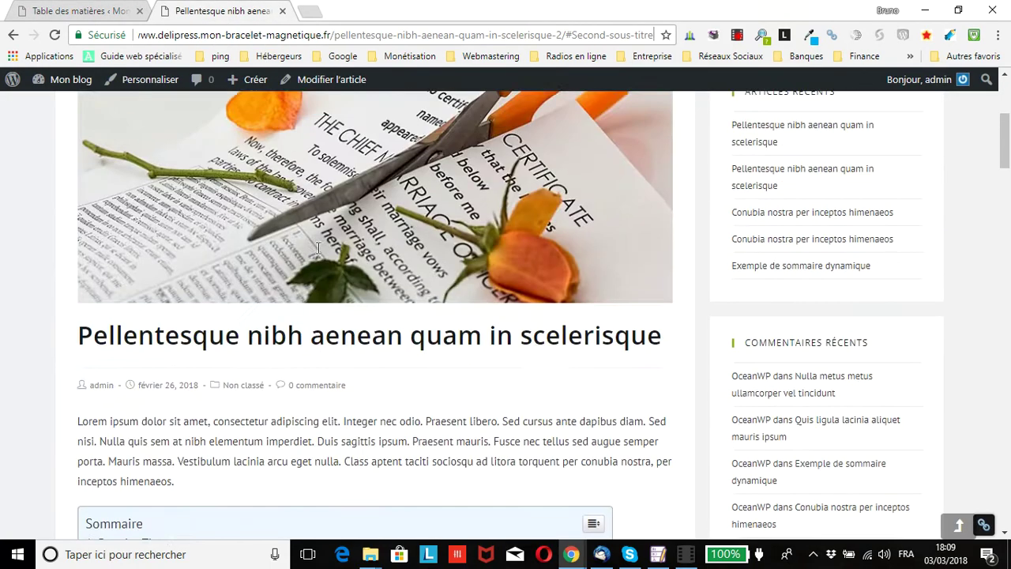
scroll(235, 283, up, 2)
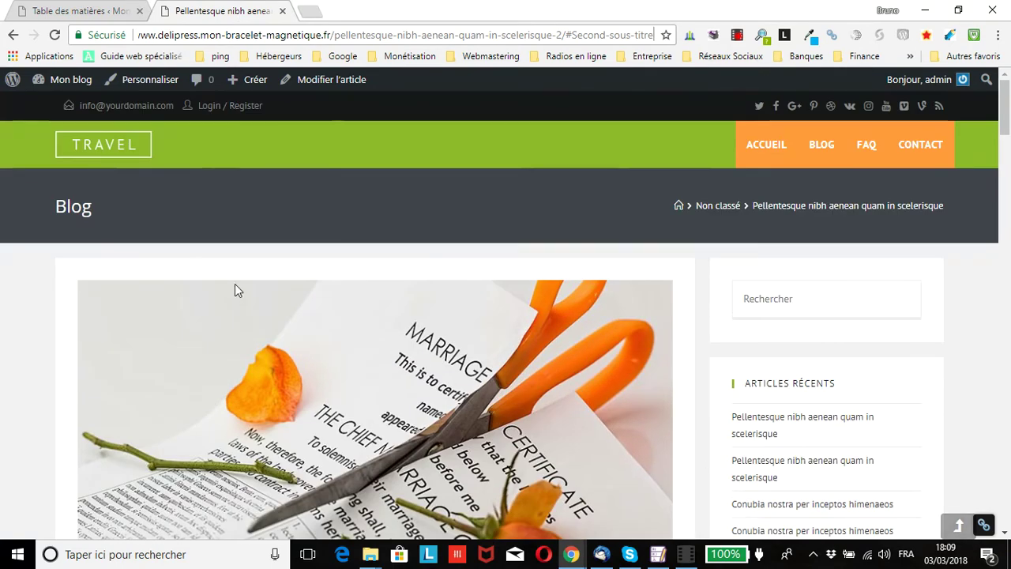
scroll(167, 271, down, 7)
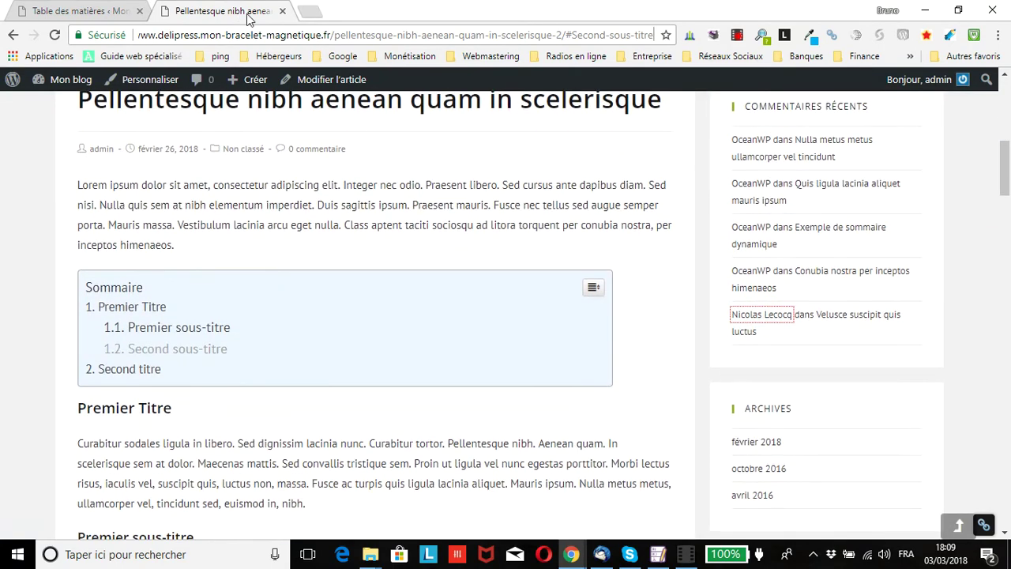
click(99, 11)
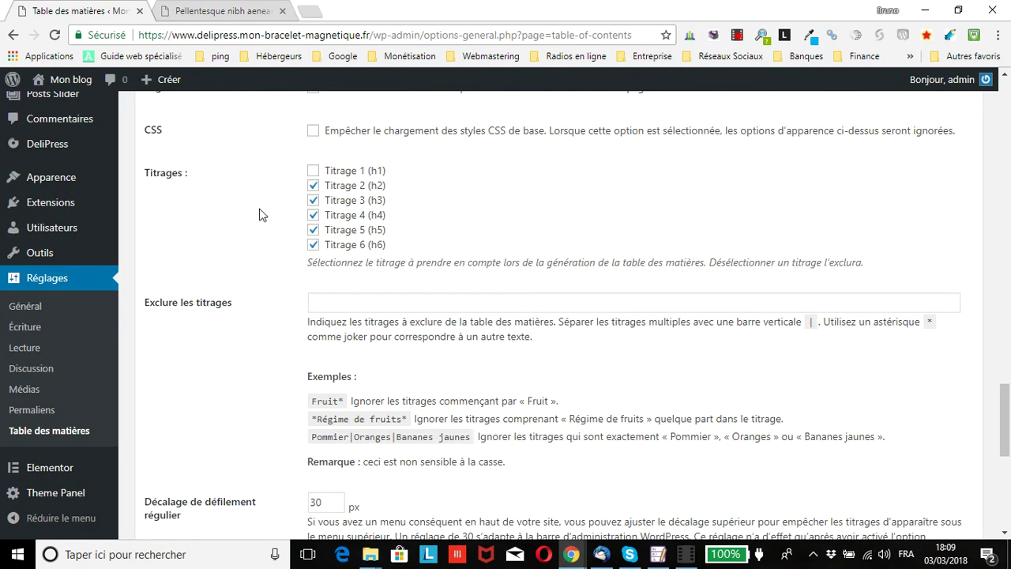
- Include Titrage 1 (h1) in the Titrages options and save the table of contents settings
click(313, 171)
scroll(270, 332, down, 6)
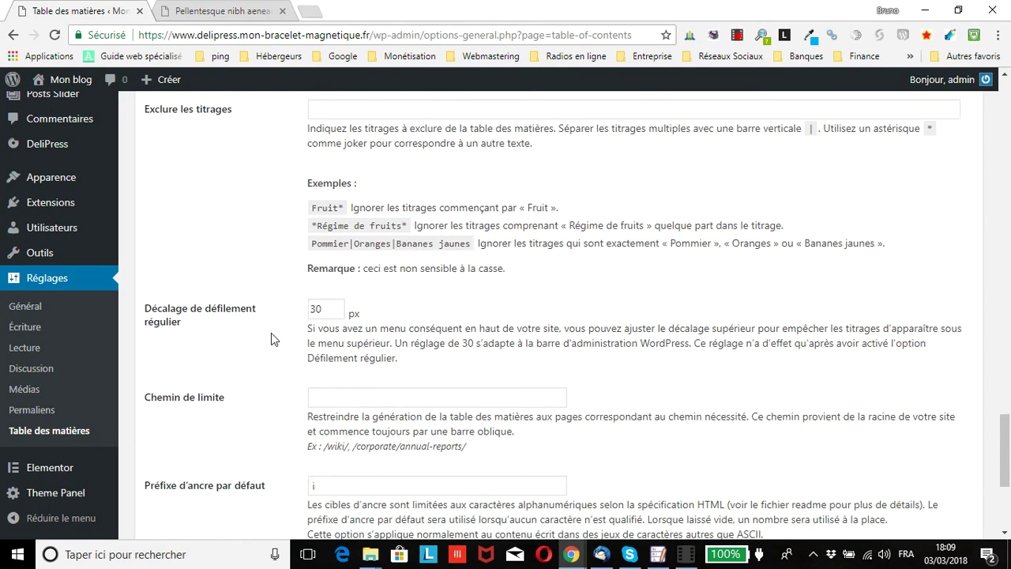
click(202, 463)
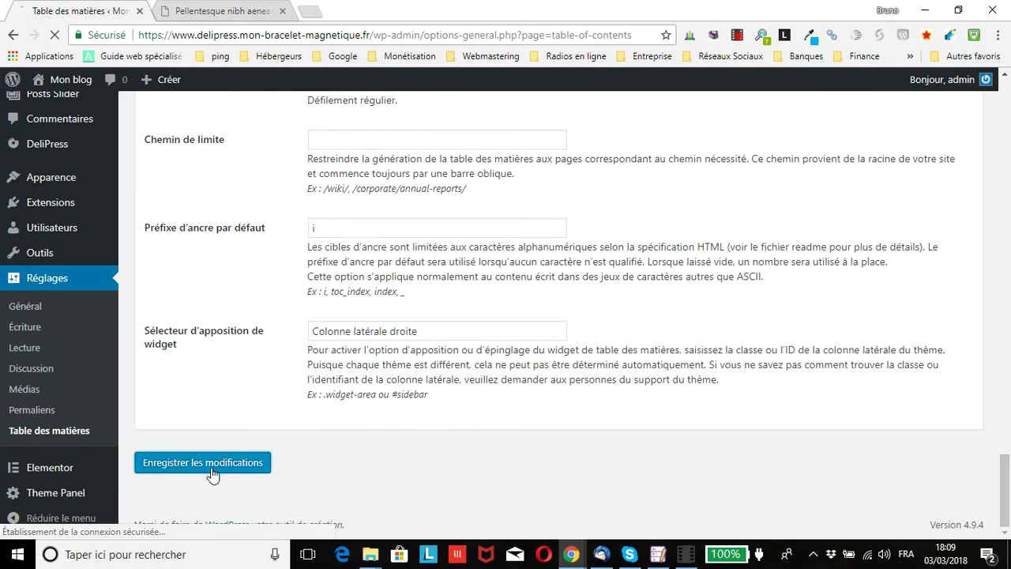
- Reload the published article and compare its main title with the headings listed in the Sommaire
click(207, 12)
click(54, 35)
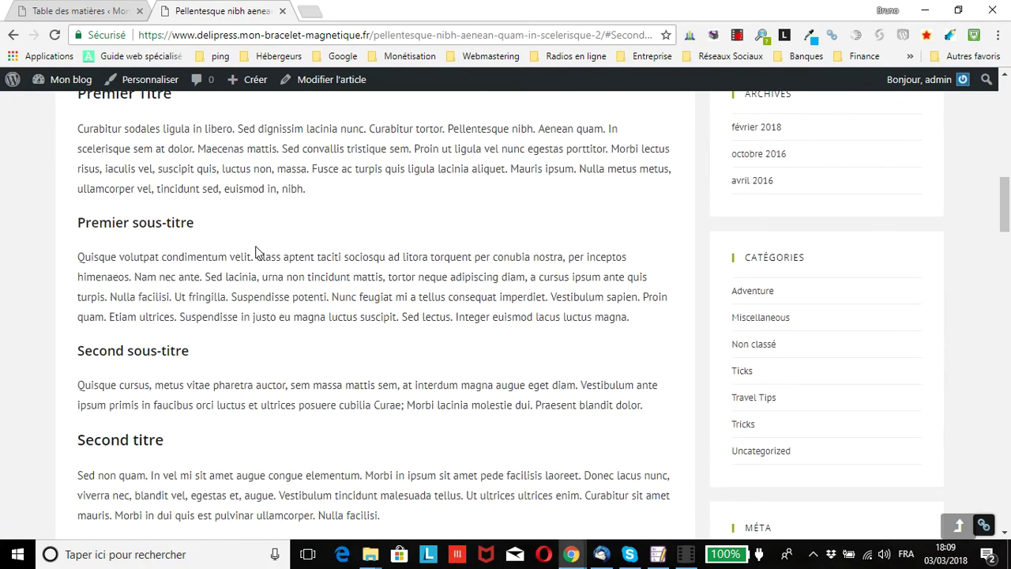
scroll(256, 254, up, 3)
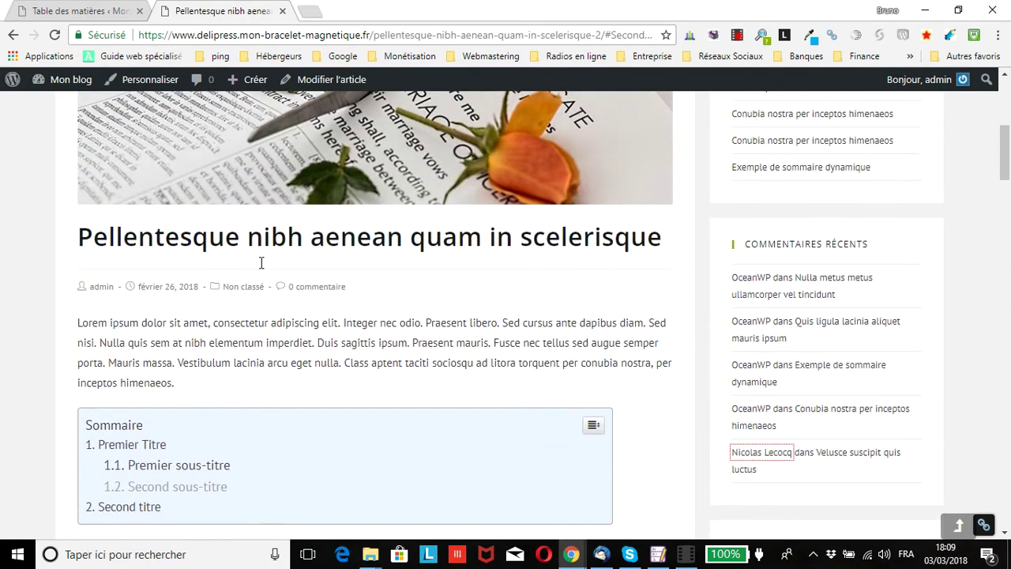
scroll(130, 457, down, 3)
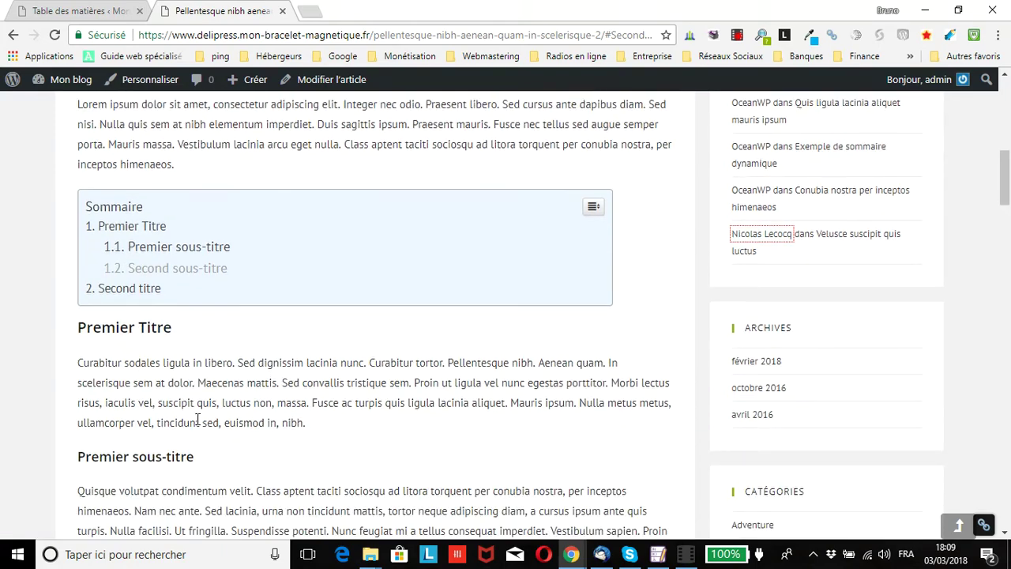
- Return to the Avancé settings and exclude Titrage 1 (h1) from the headings used for the table of contents
click(79, 11)
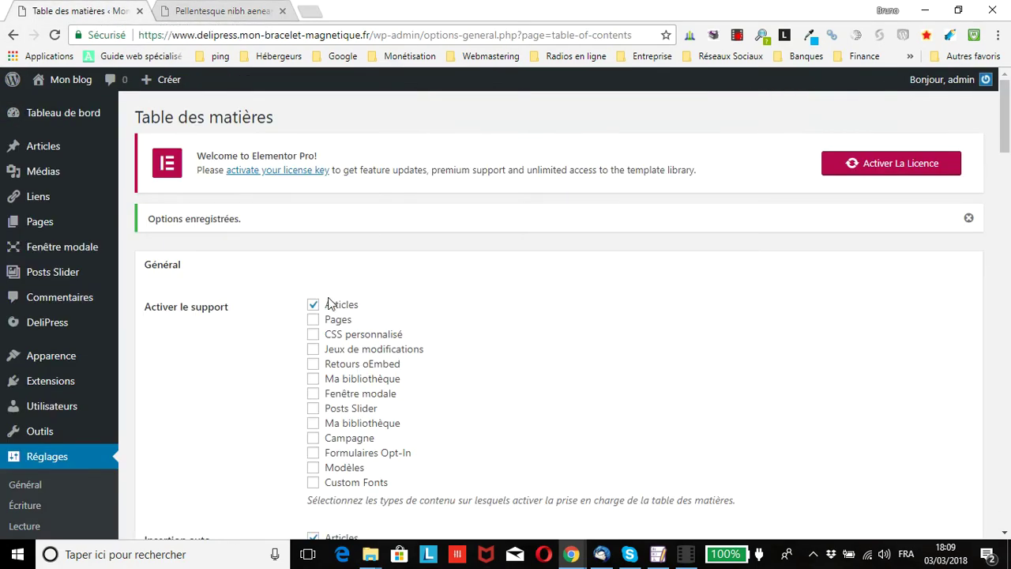
scroll(260, 320, down, 10)
scroll(253, 318, down, 20)
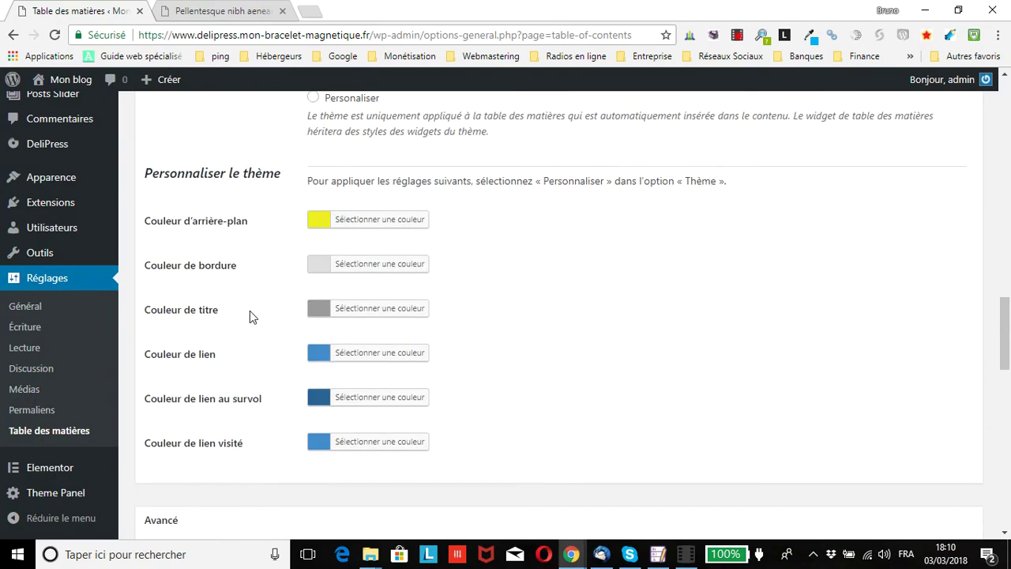
scroll(260, 318, up, 5)
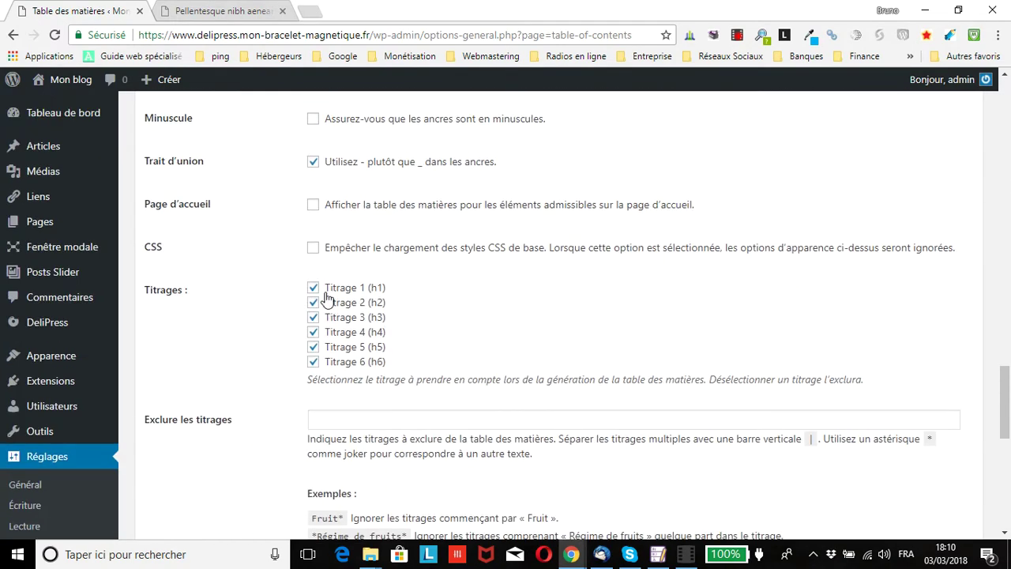
click(314, 288)
drag(1007, 385, 1008, 408)
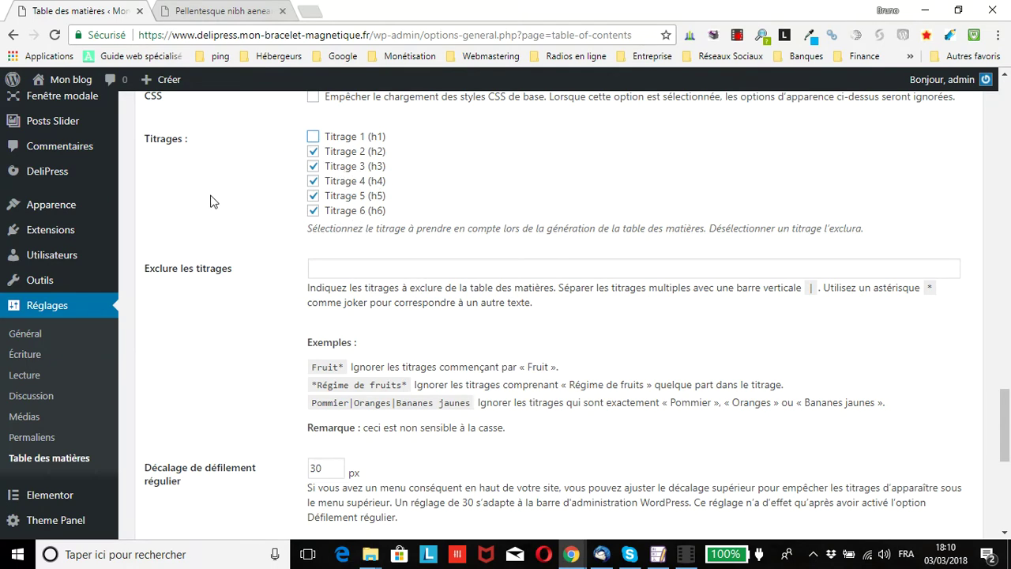
- Review the Exclure les titrages examples, comparing them with the headings in the published article's Sommaire
scroll(219, 194, down, 1)
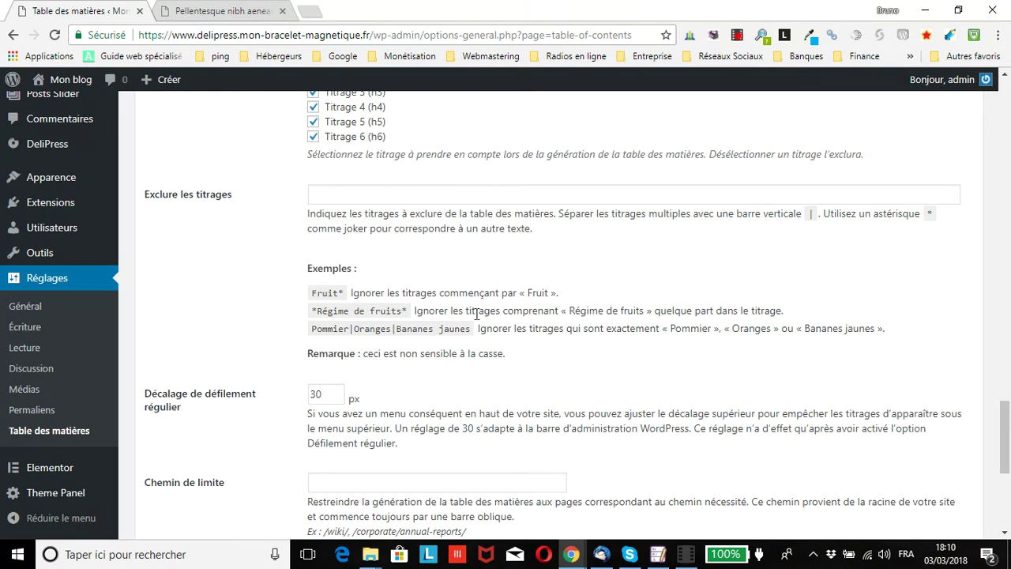
scroll(476, 313, down, 1)
click(196, 12)
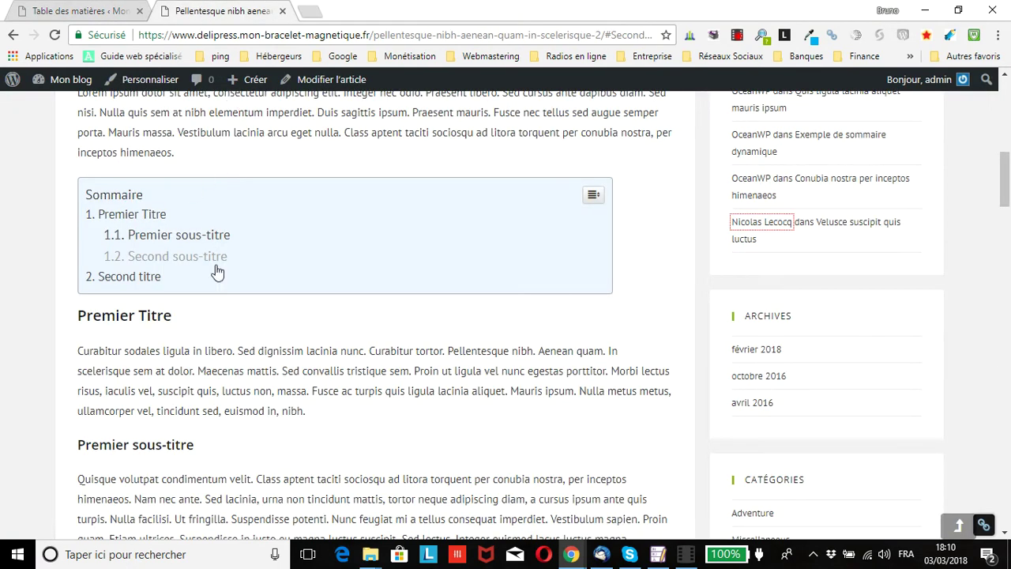
click(87, 11)
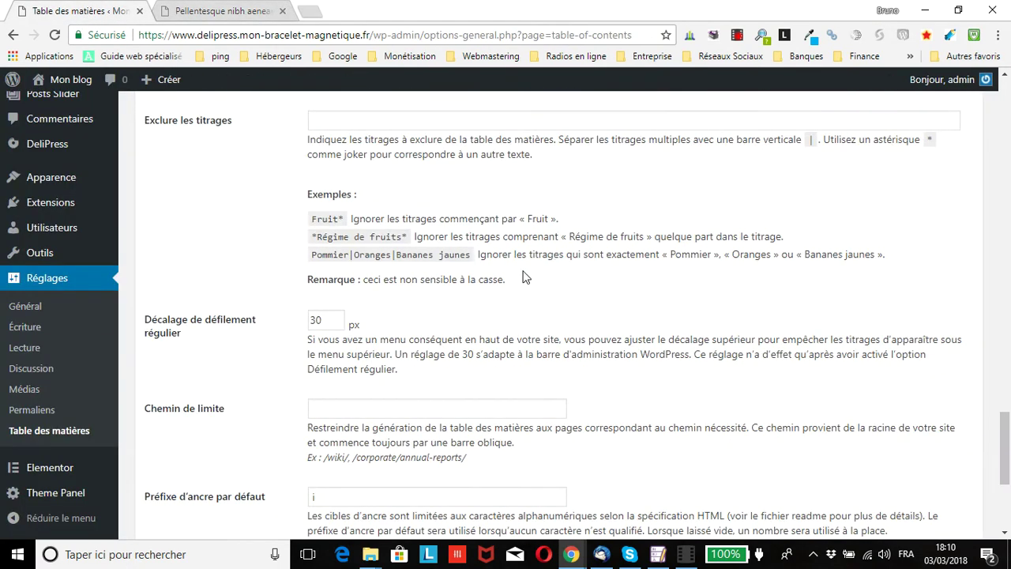
- Review the Décalage de défilement régulier option, then follow the published article's Second titre link to check where the heading lands
scroll(518, 278, down, 1)
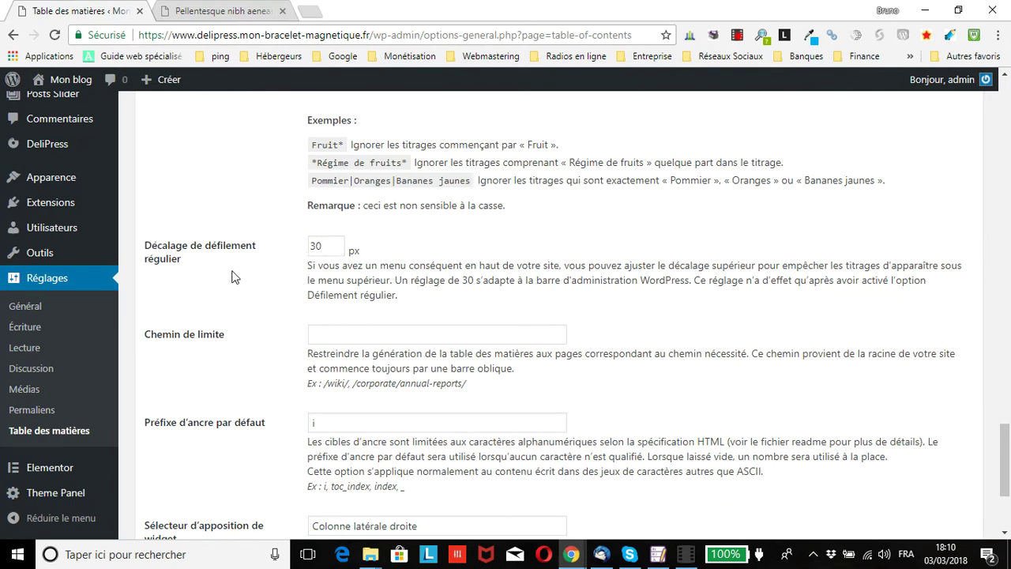
click(217, 16)
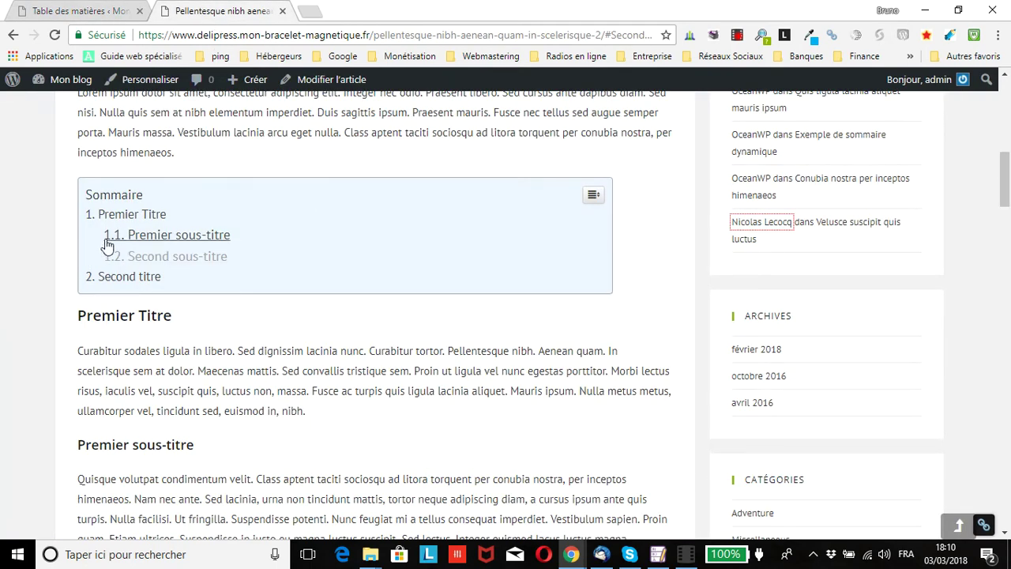
click(131, 281)
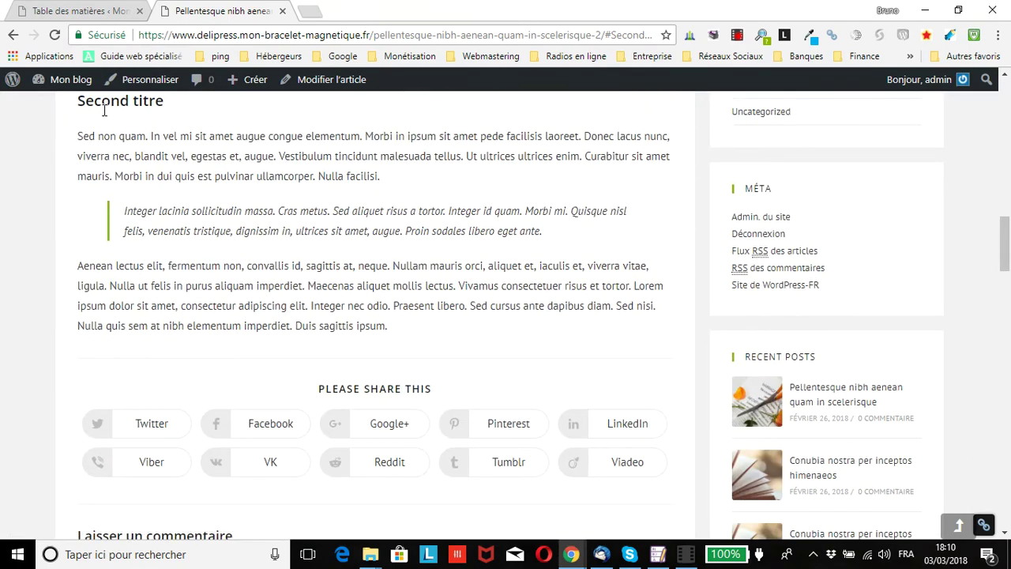
- Set Décalage de défilement régulier to 0 px in the table of contents settings and save the changes
click(96, 14)
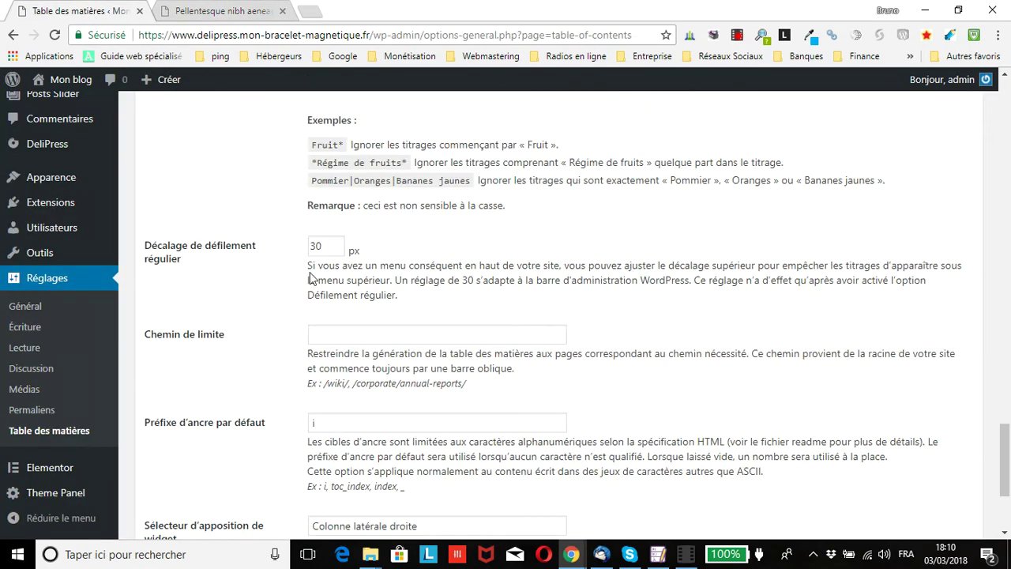
click(316, 246)
double_click(316, 246)
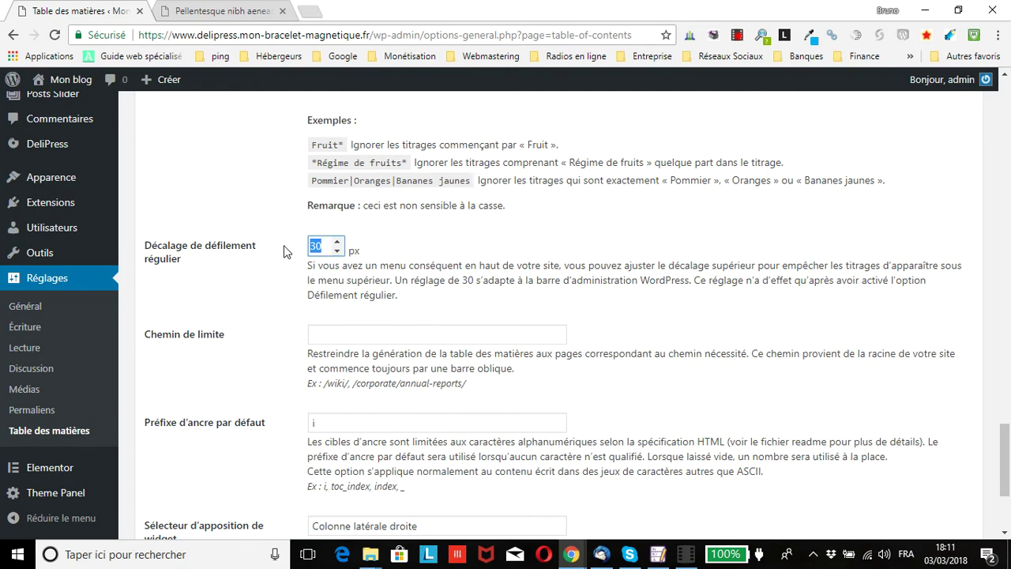
text(0)
scroll(286, 252, down, 3)
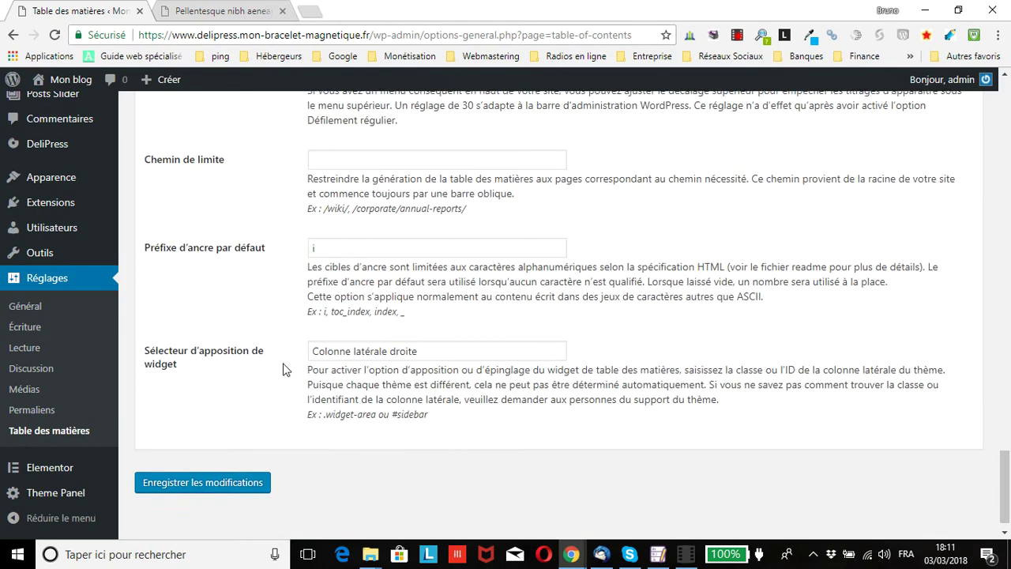
click(204, 463)
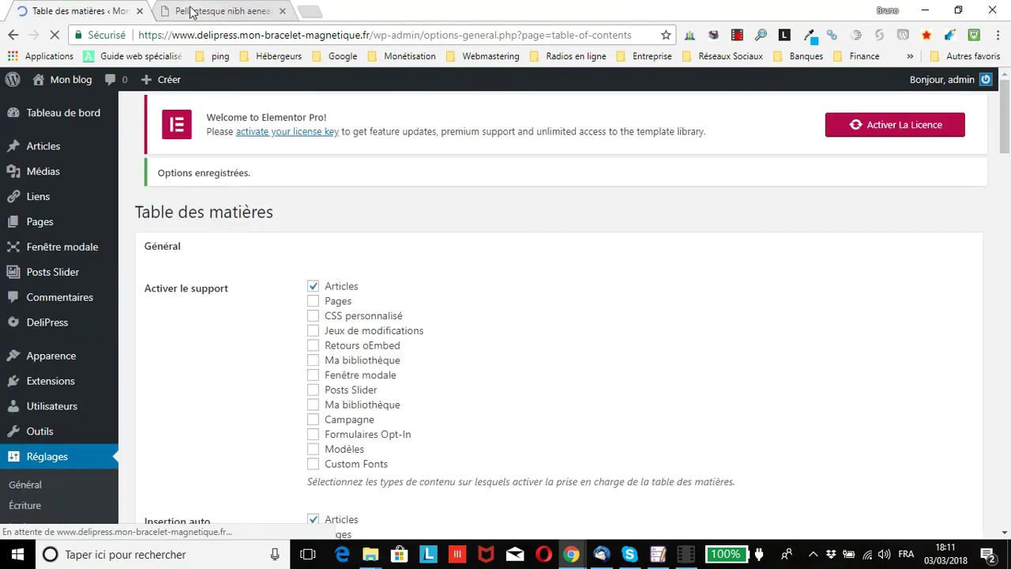
- Follow the Sommaire's Premier Titre link in the published article and examine the page position relative to the site's header and admin bar
click(194, 13)
scroll(465, 351, up, 5)
scroll(465, 351, up, 4)
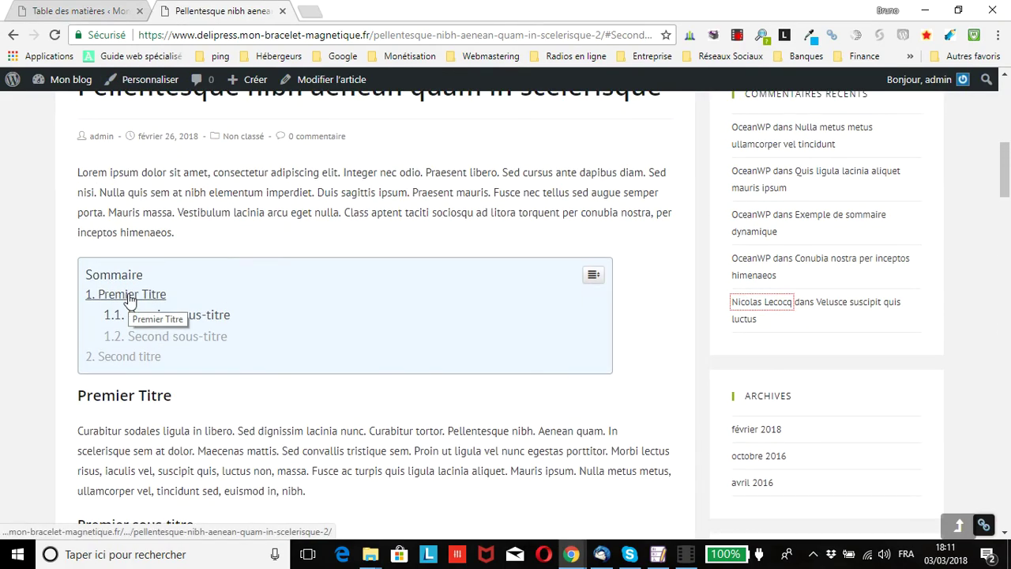
click(130, 299)
scroll(272, 229, up, 3)
scroll(271, 235, down, 6)
scroll(261, 229, up, 6)
scroll(236, 142, down, 2)
scroll(222, 118, up, 10)
scroll(219, 118, down, 6)
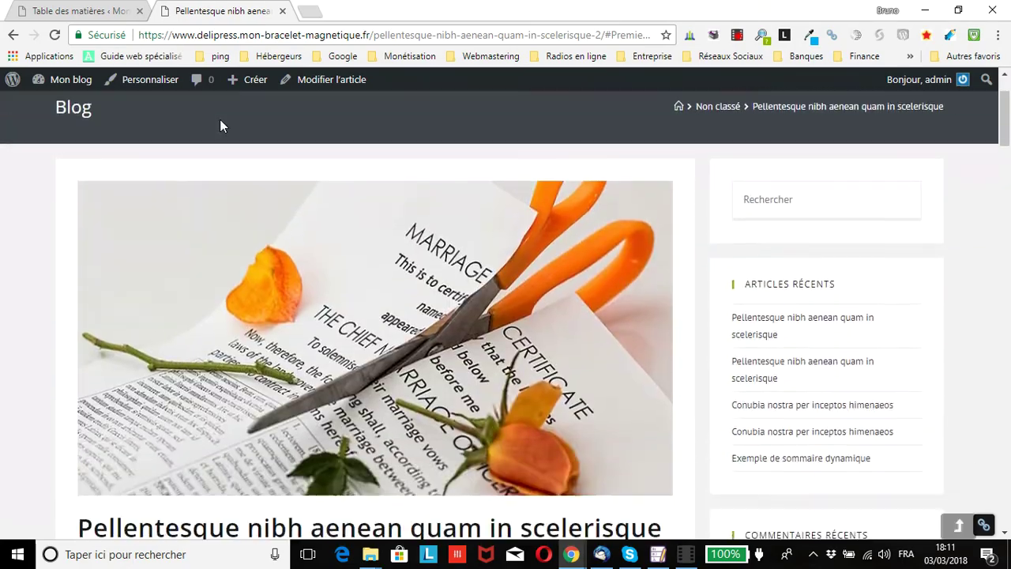
scroll(221, 126, up, 6)
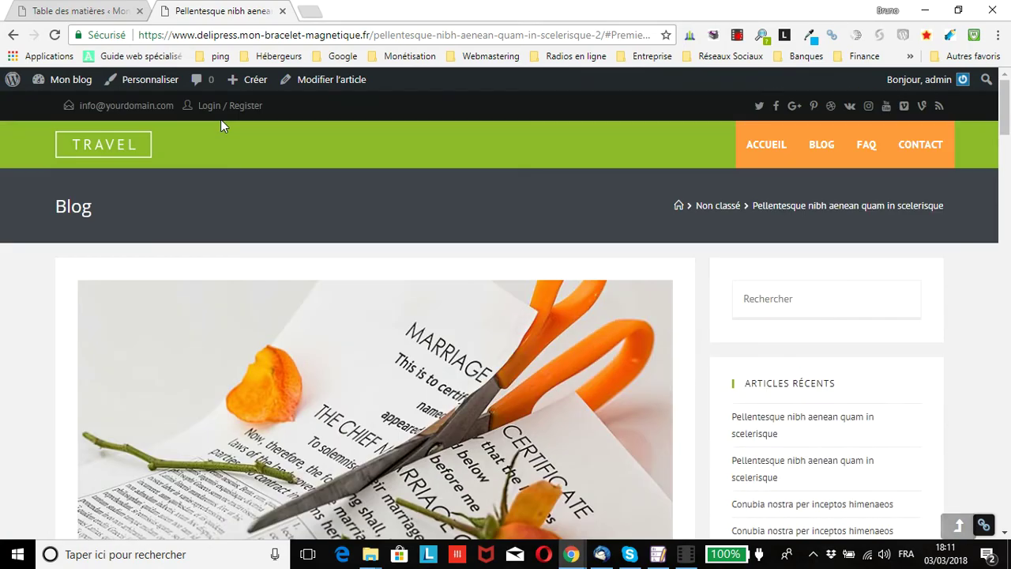
scroll(221, 126, down, 14)
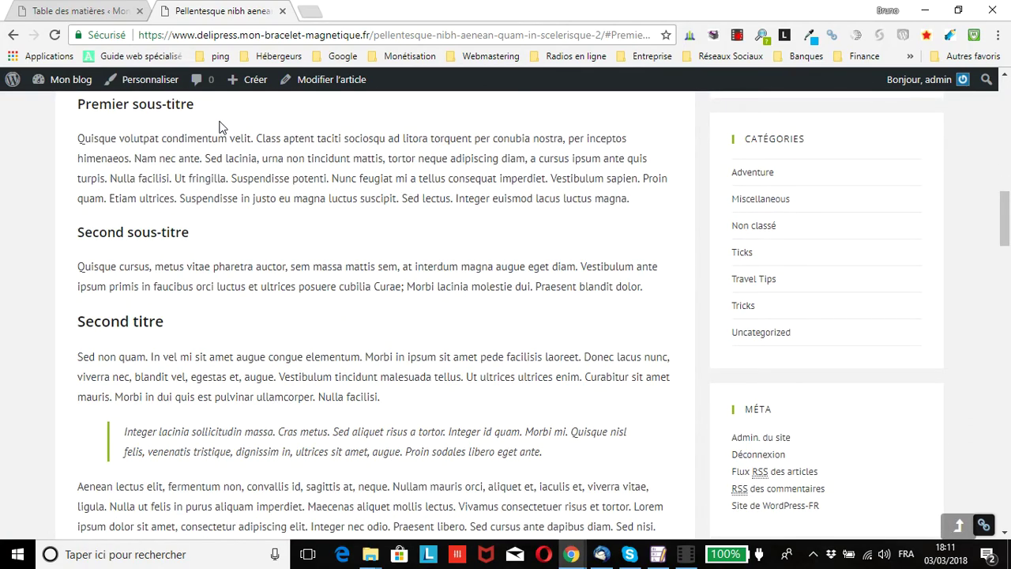
scroll(284, 197, up, 3)
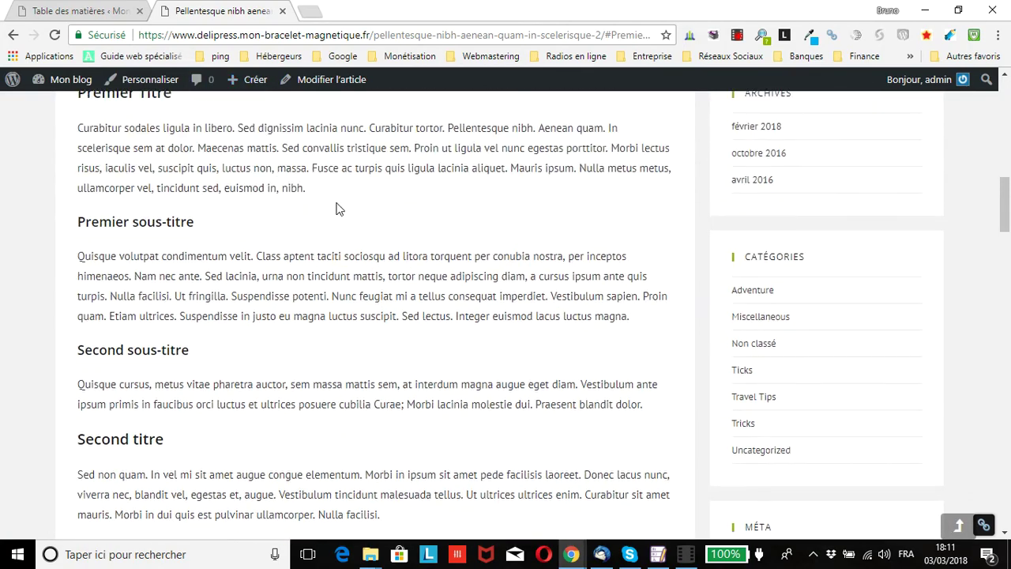
- Reload the article and follow the Sommaire's Second sous-titre and Premier Titre links, checking where each heading lands
click(55, 34)
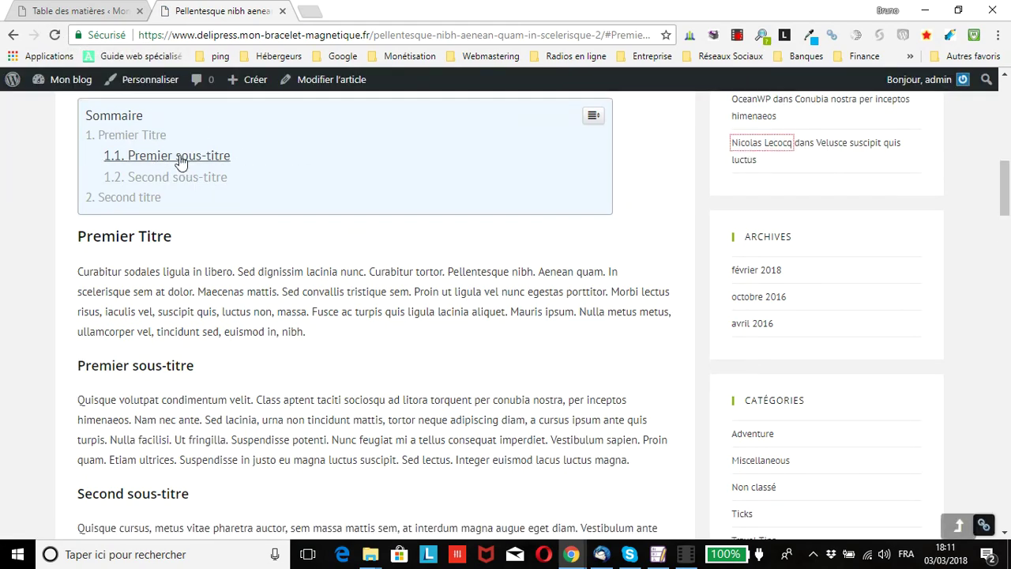
click(180, 177)
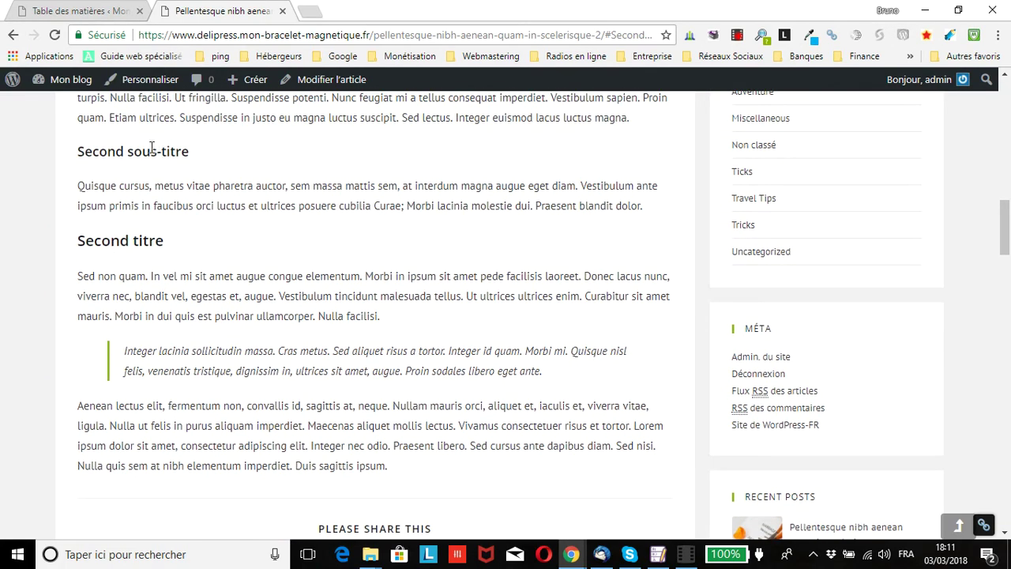
key(F5)
scroll(869, 198, up, 20)
scroll(300, 316, down, 2)
scroll(277, 320, down, 5)
click(140, 339)
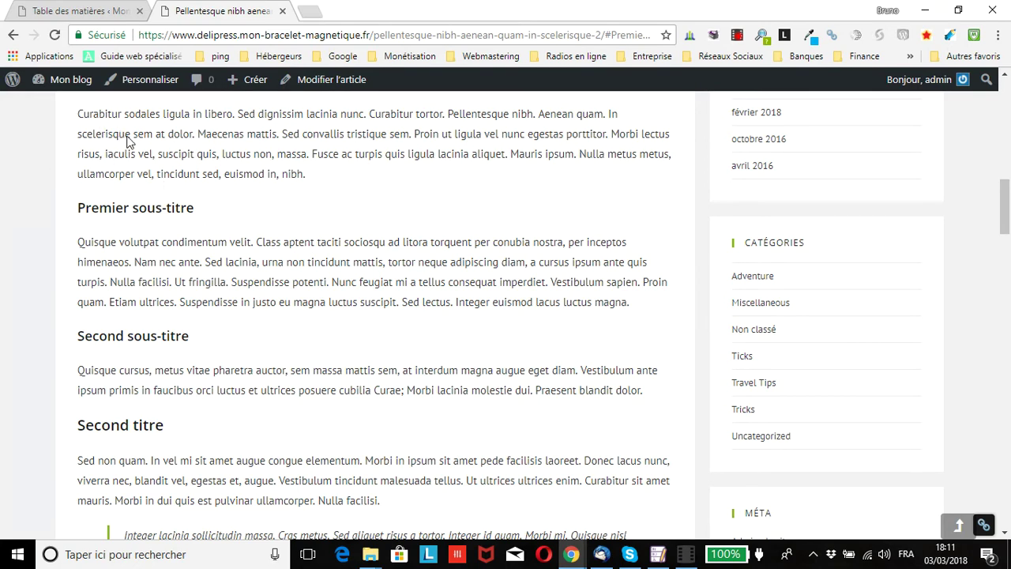
- Set Décalage de défilement régulier to 100 px in the table of contents settings and save the changes
click(84, 11)
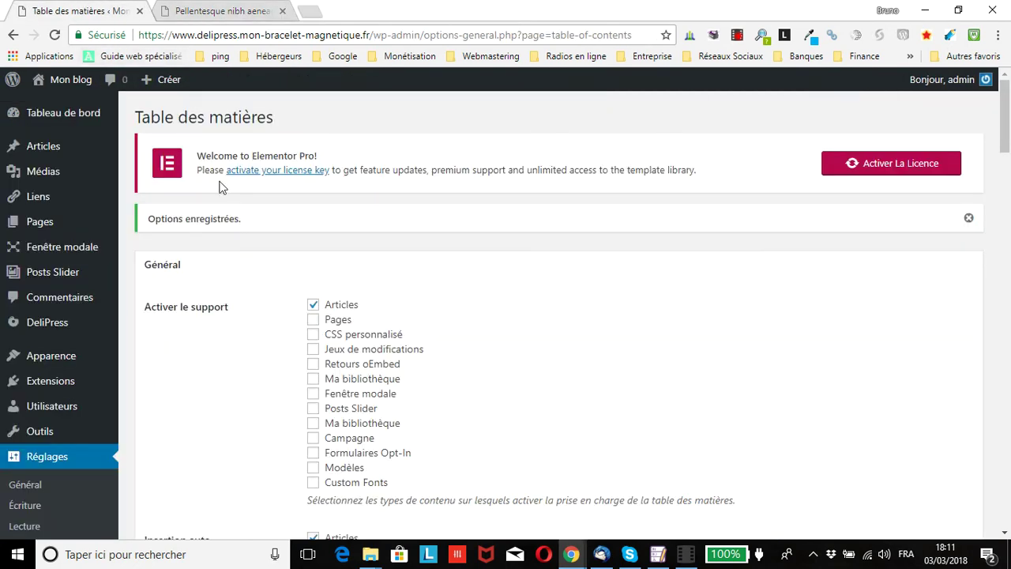
scroll(259, 318, down, 10)
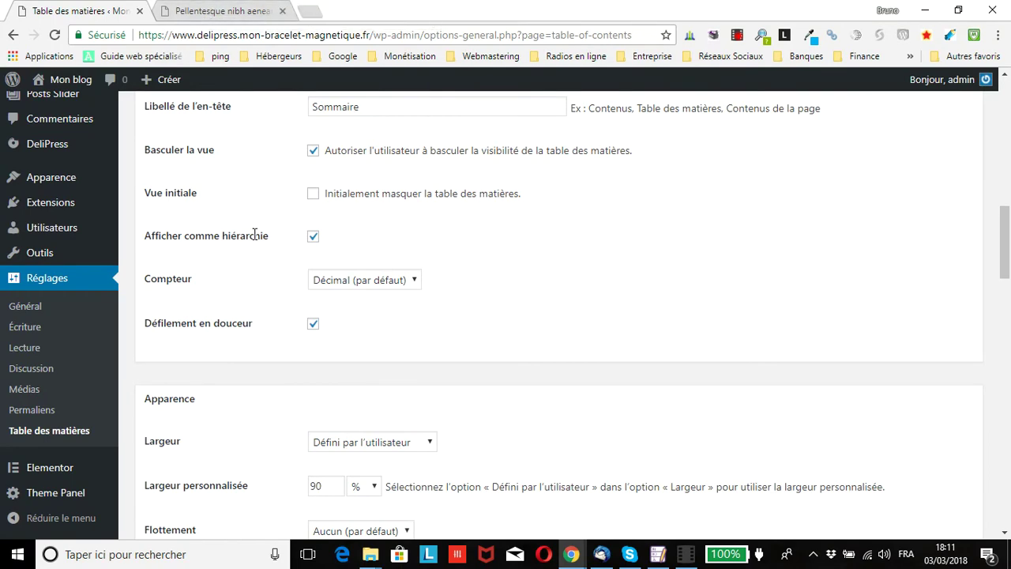
scroll(253, 238, down, 15)
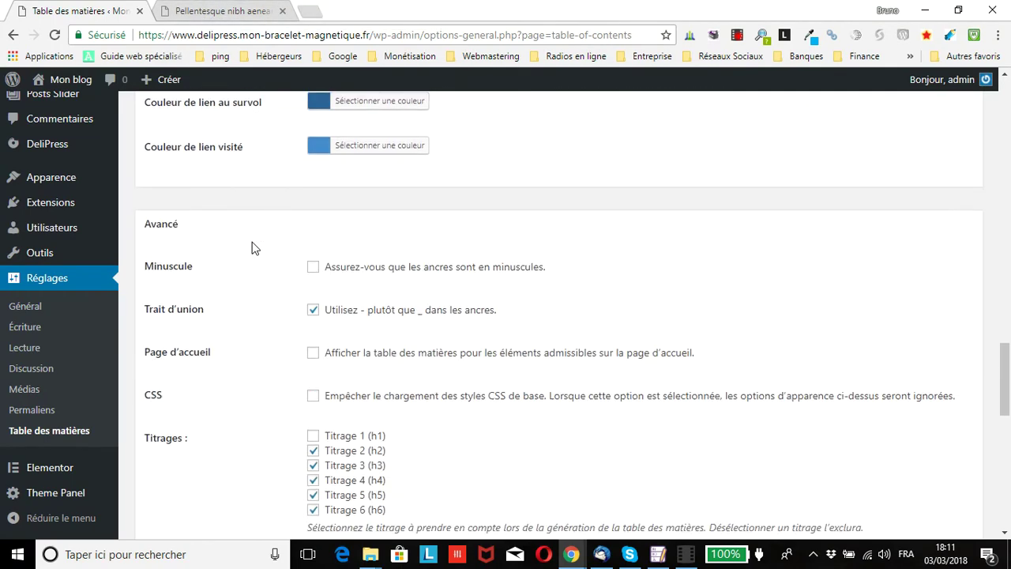
scroll(251, 247, down, 4)
drag(318, 249, 300, 253)
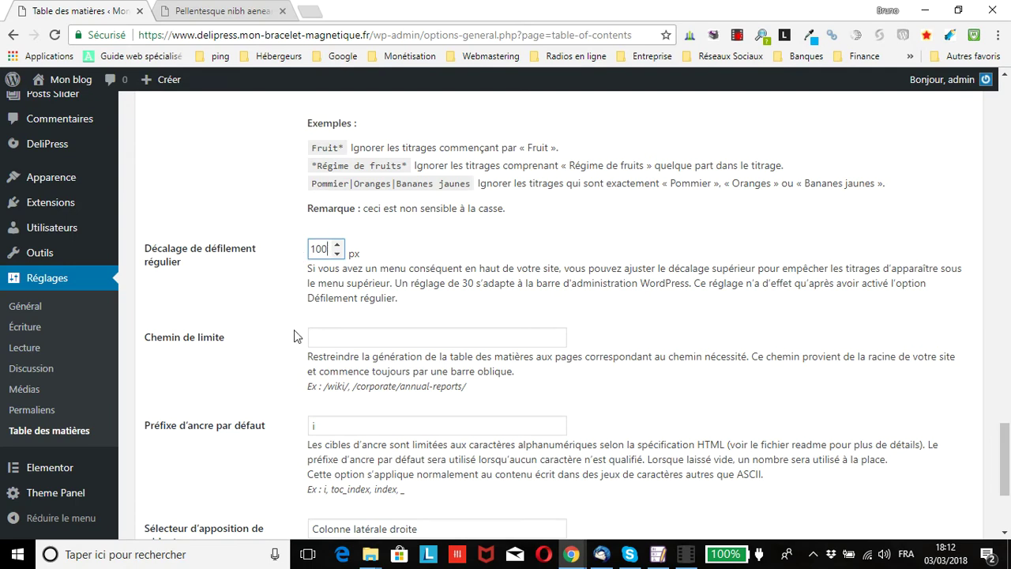
scroll(293, 334, down, 3)
click(178, 464)
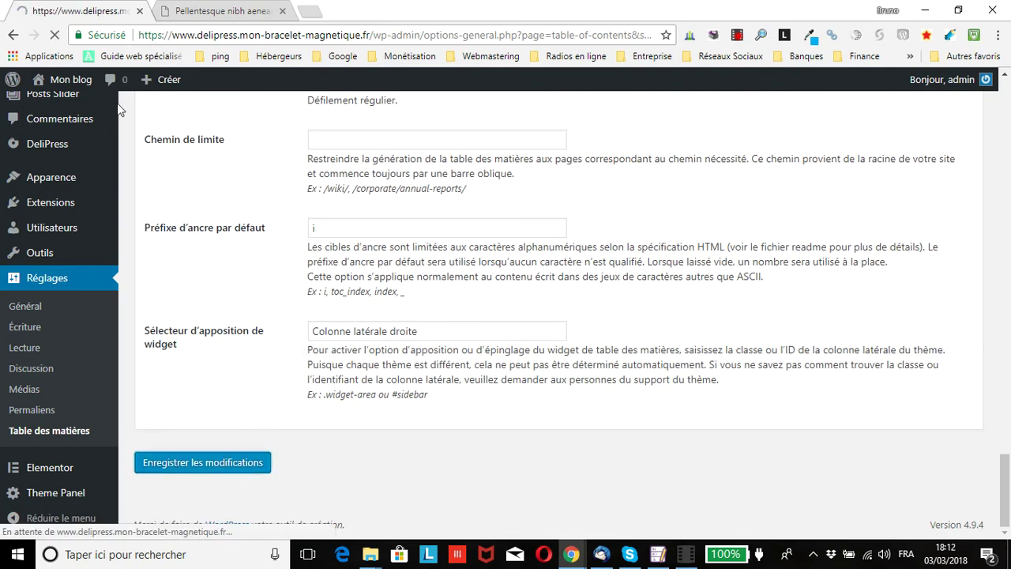
- Reload the published article and follow the Sommaire's Premier sous-titre link to check the heading's distance from the admin bar
click(211, 11)
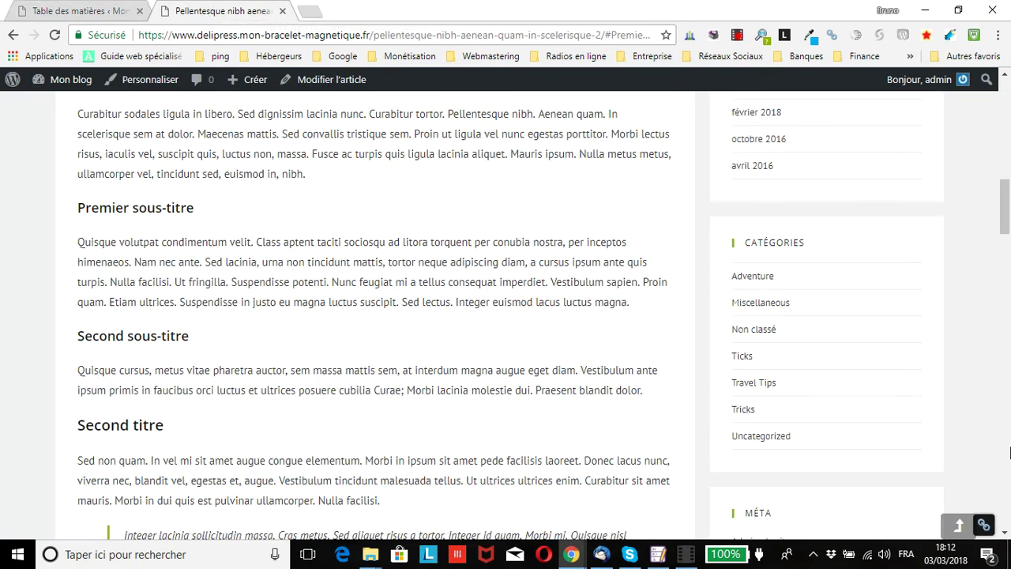
click(55, 34)
click(959, 522)
scroll(515, 351, down, 8)
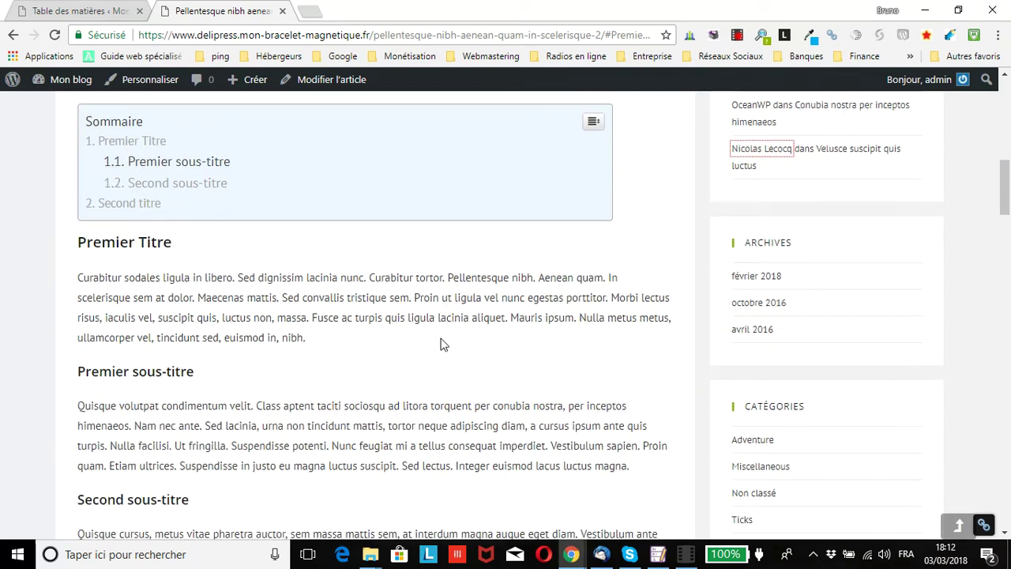
scroll(444, 340, down, 1)
click(163, 126)
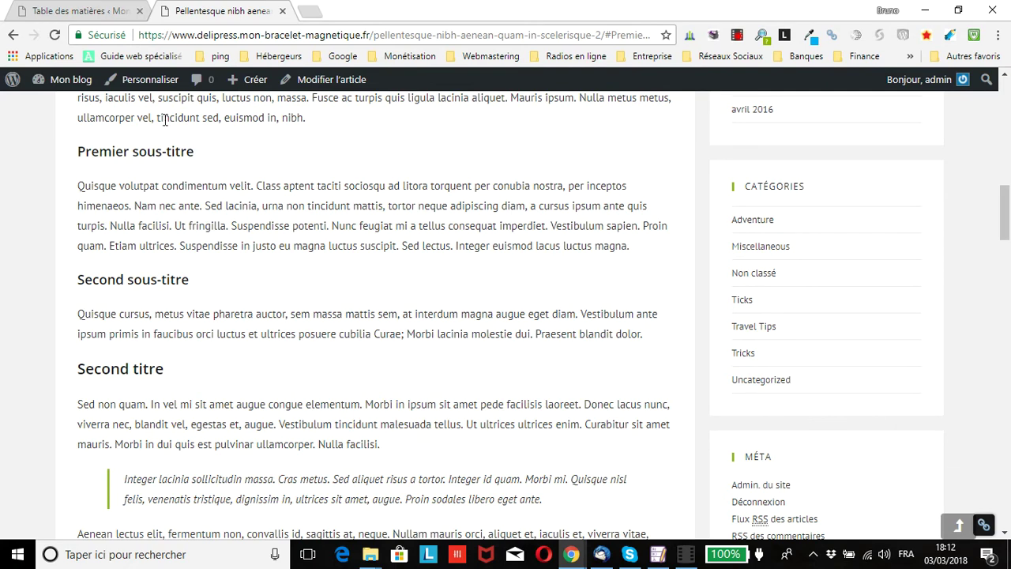
- Leave the article and load the site's home page by removing the article path from its address
scroll(164, 118, up, 3)
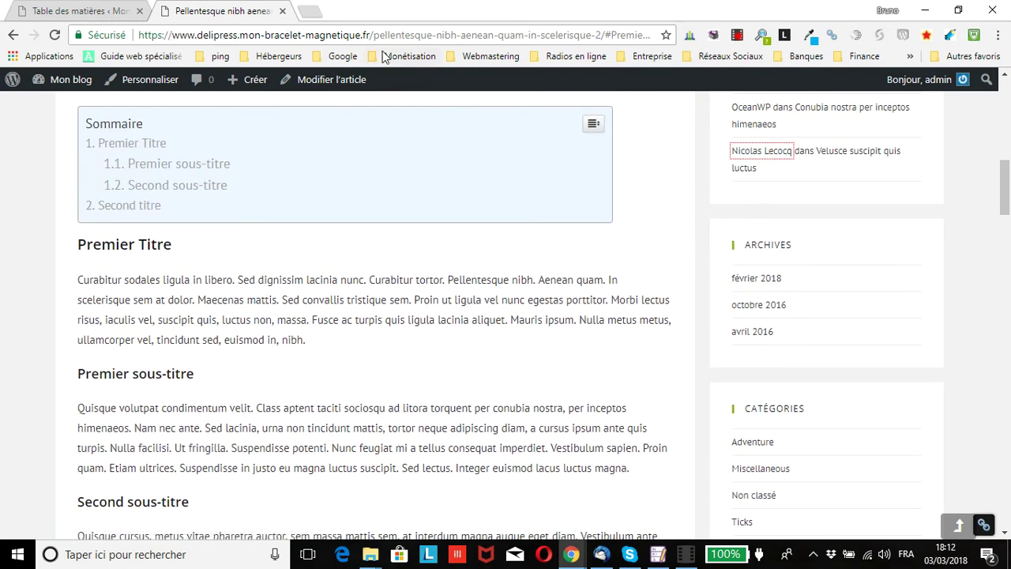
scroll(388, 130, up, 4)
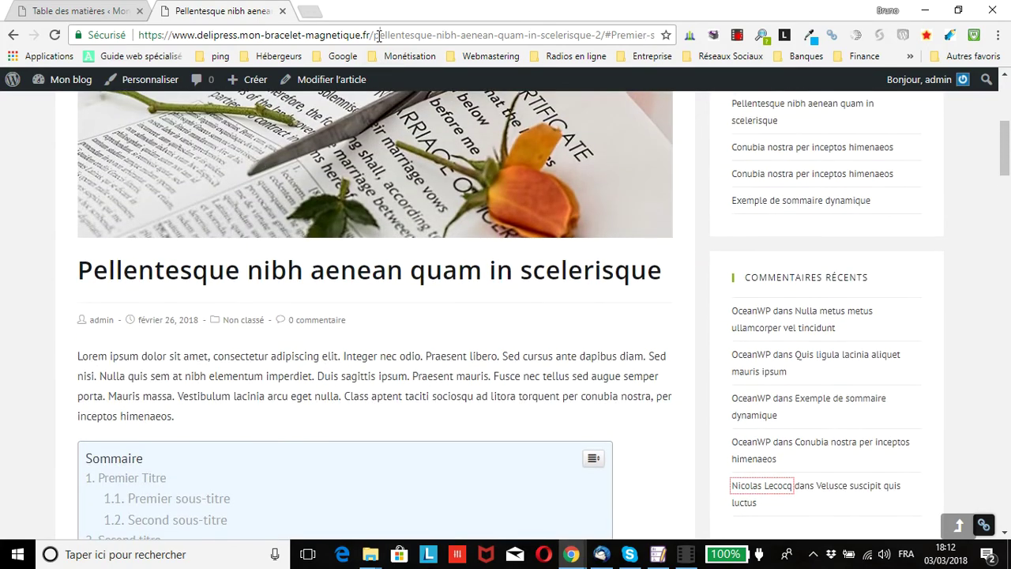
drag(379, 35, 655, 35)
key(BackSpace)
key(Return)
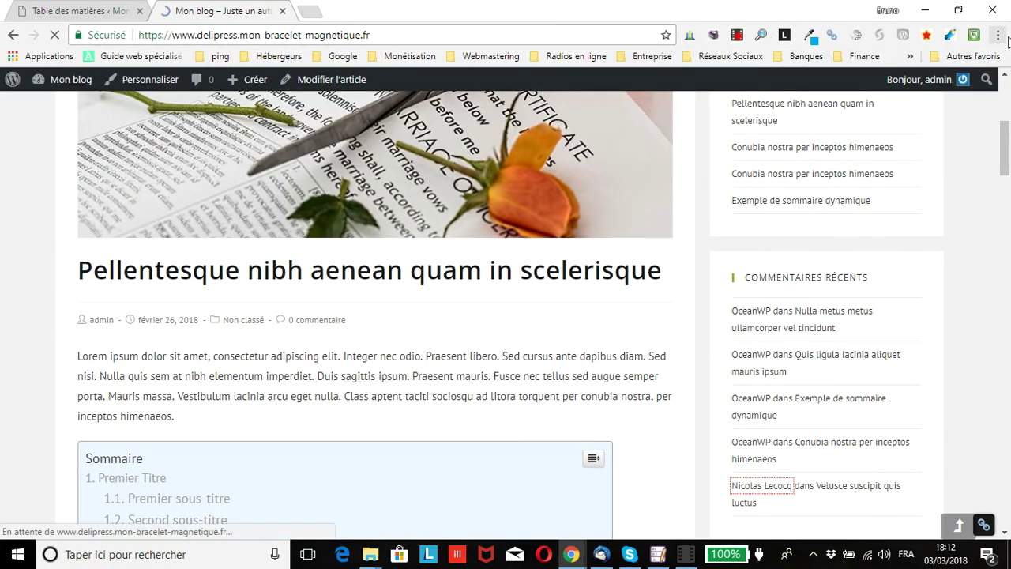
- Set Décalage de défilement régulier to 30 px in the table of contents settings and save the changes
click(83, 11)
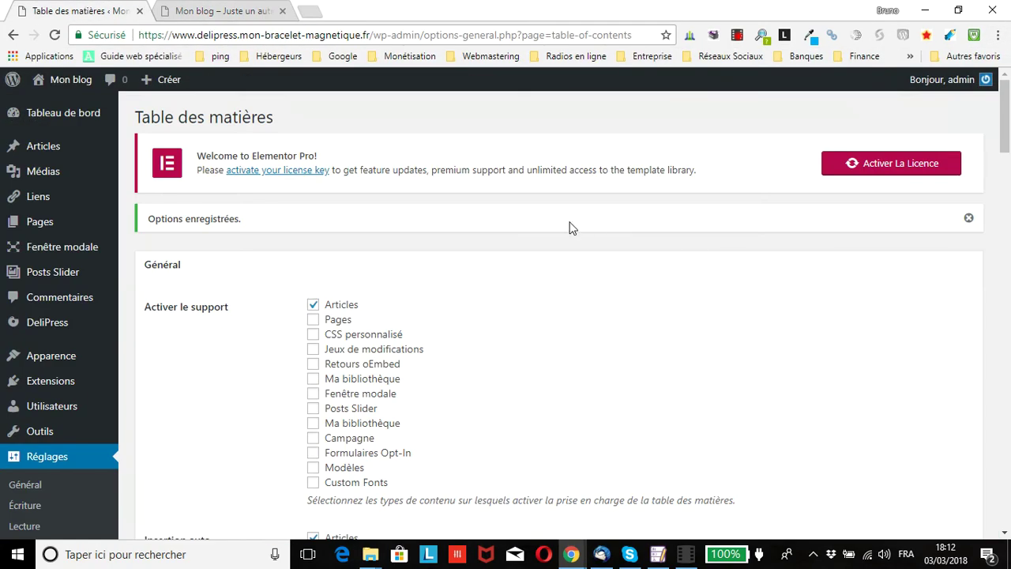
scroll(478, 338, down, 18)
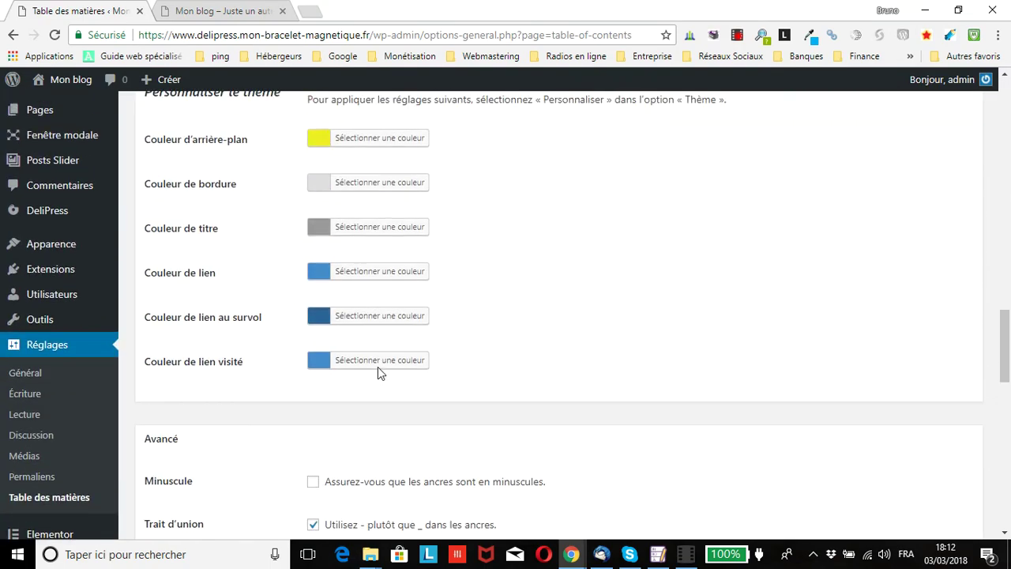
scroll(378, 373, down, 10)
scroll(335, 294, up, 2)
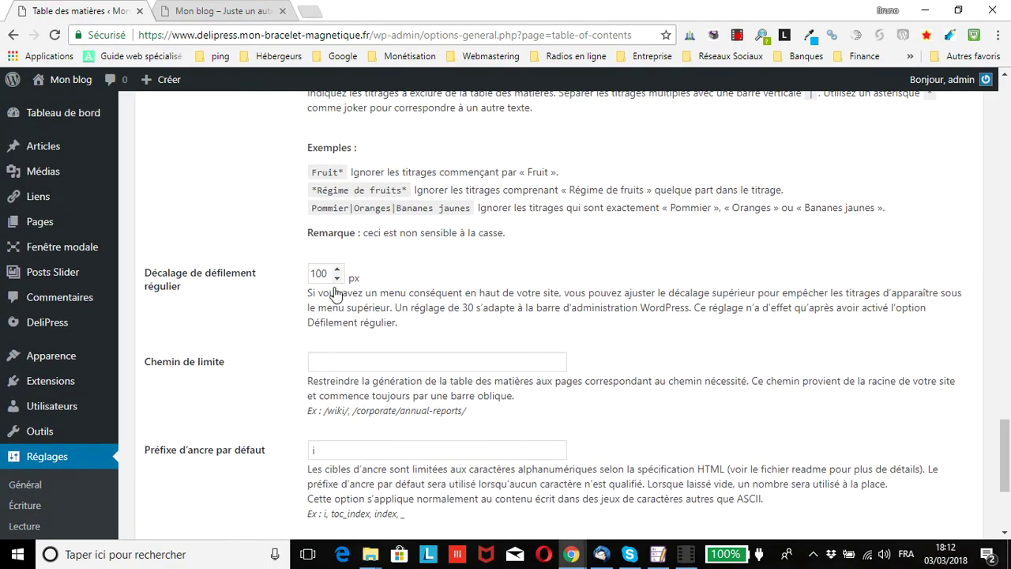
drag(323, 272, 285, 282)
text(30)
scroll(251, 277, down, 3)
click(198, 462)
- Open the first Pellentesque nibh article from the site's blog and follow its Sommaire's Second sous-titre link to check the heading position
click(229, 9)
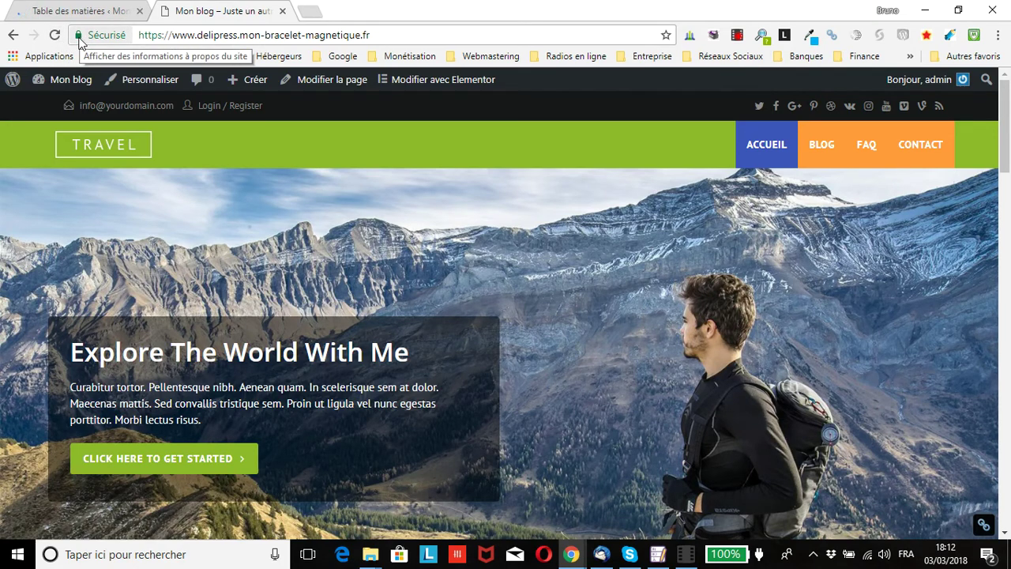
click(819, 146)
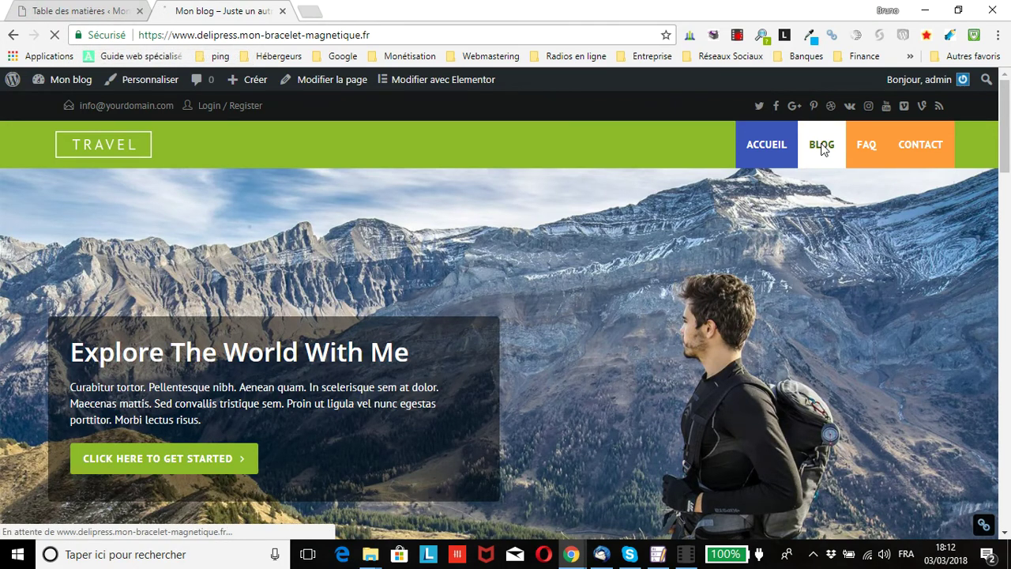
scroll(490, 214, down, 7)
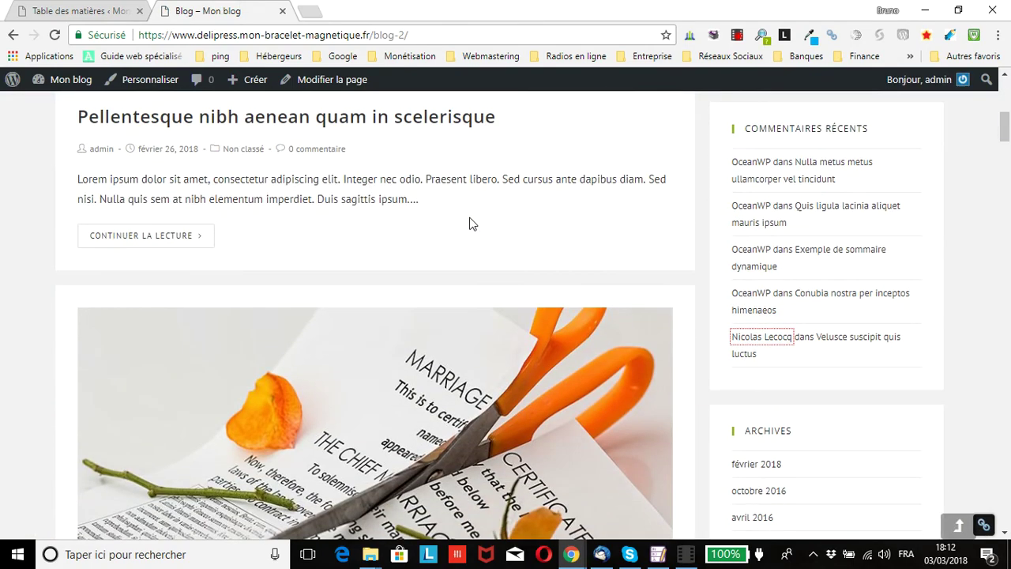
click(144, 236)
scroll(140, 232, down, 6)
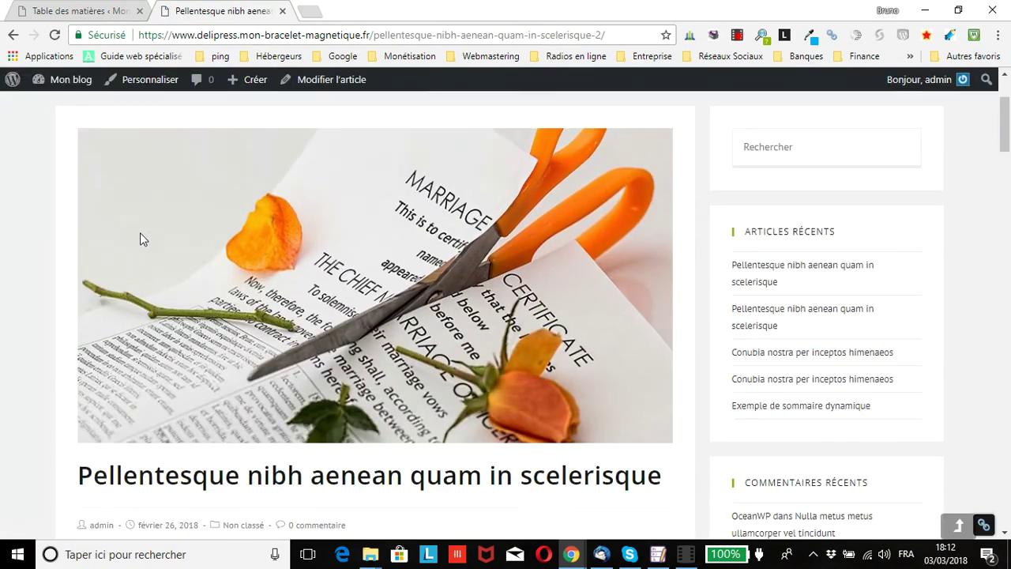
scroll(135, 238, down, 2)
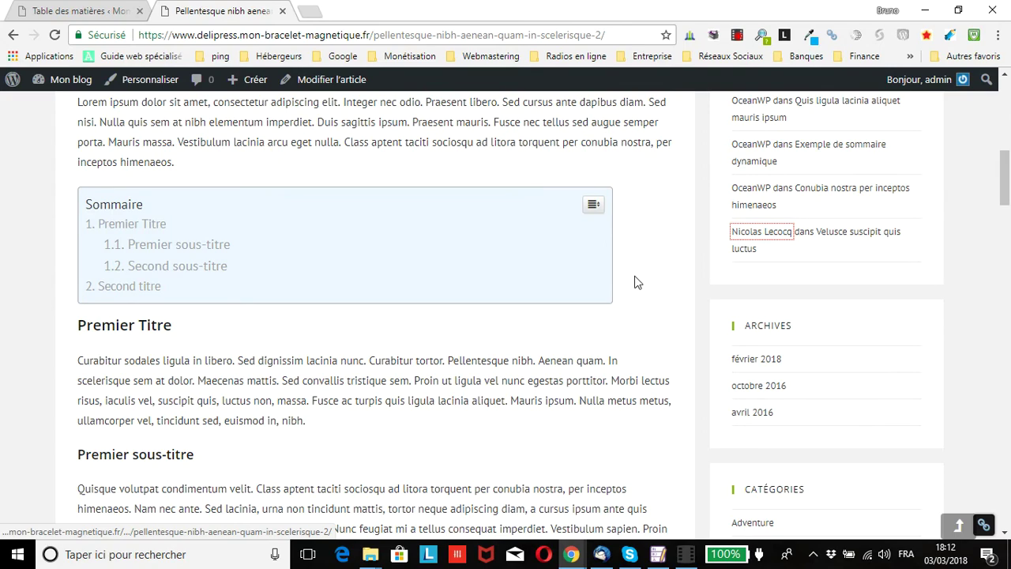
click(199, 270)
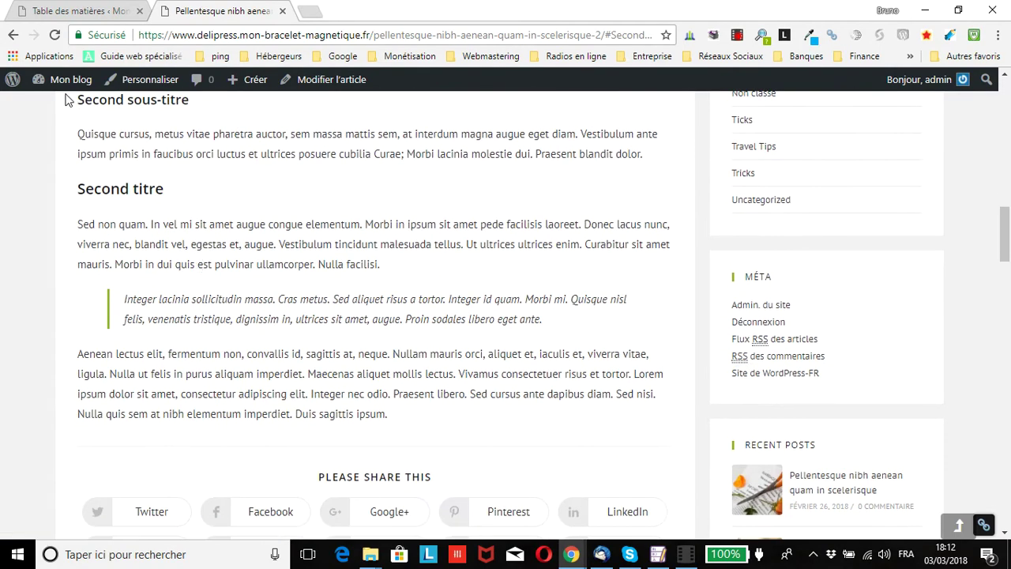
- Set Décalage de défilement régulier to 40 px in the table of contents settings and save the changes
click(99, 11)
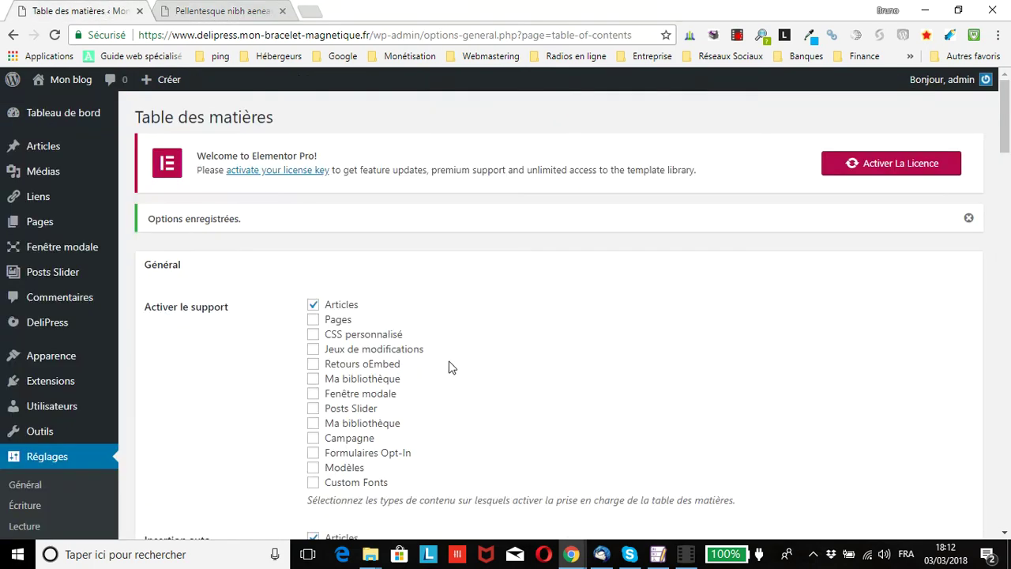
scroll(324, 391, down, 10)
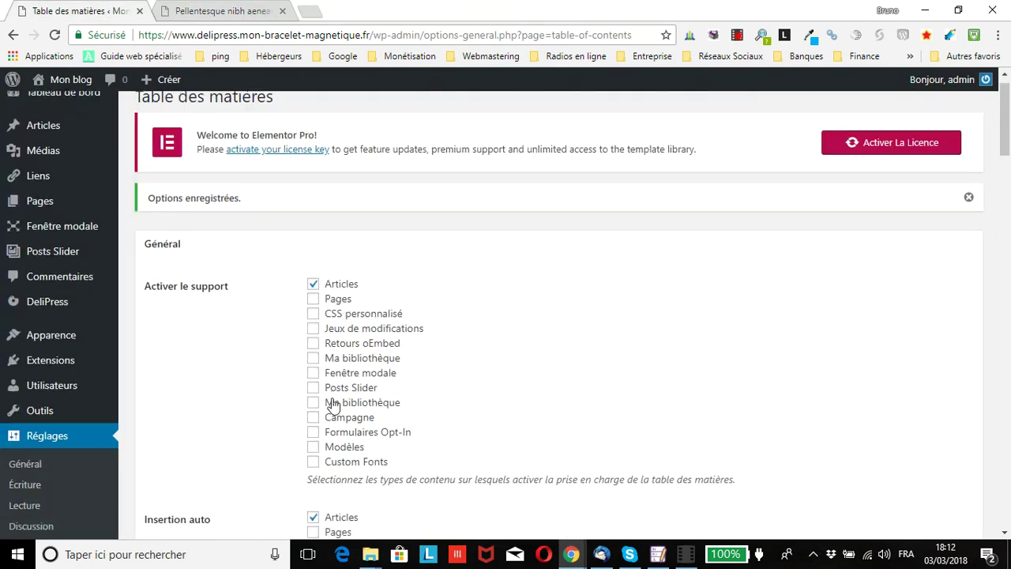
scroll(300, 370, down, 6)
scroll(289, 377, up, 2)
scroll(289, 377, down, 4)
scroll(289, 376, down, 7)
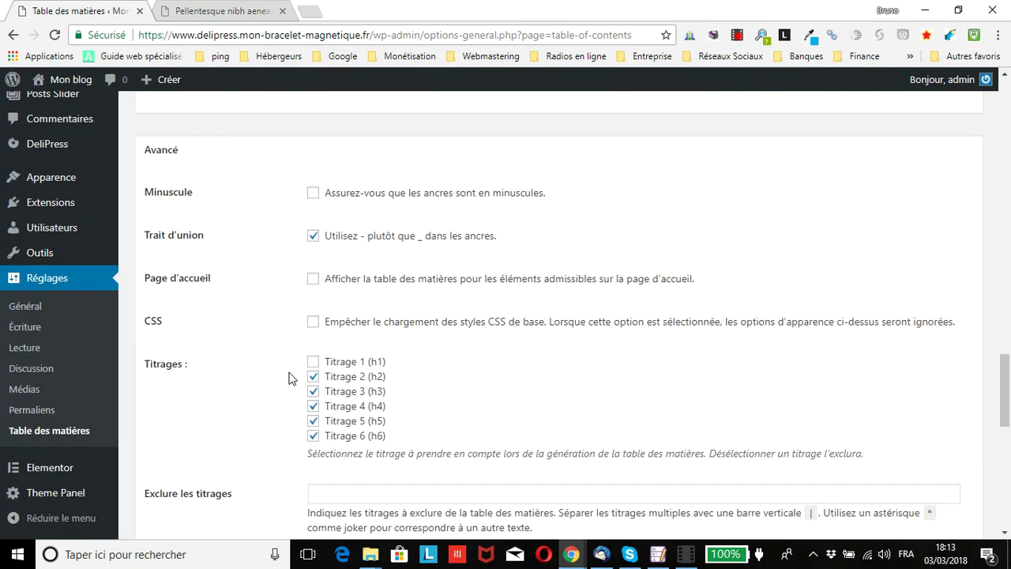
double_click(316, 324)
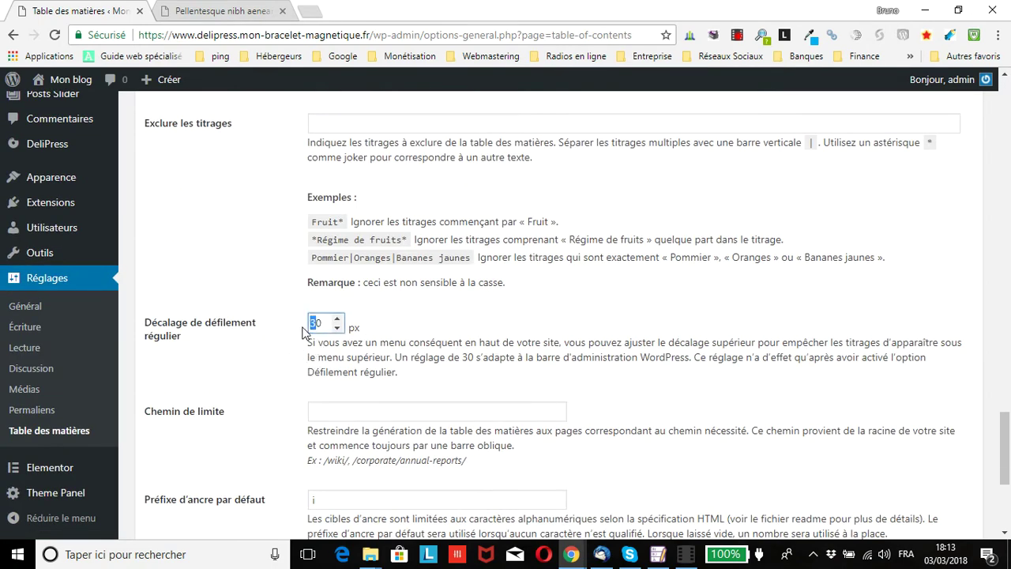
text(40)
scroll(264, 404, down, 3)
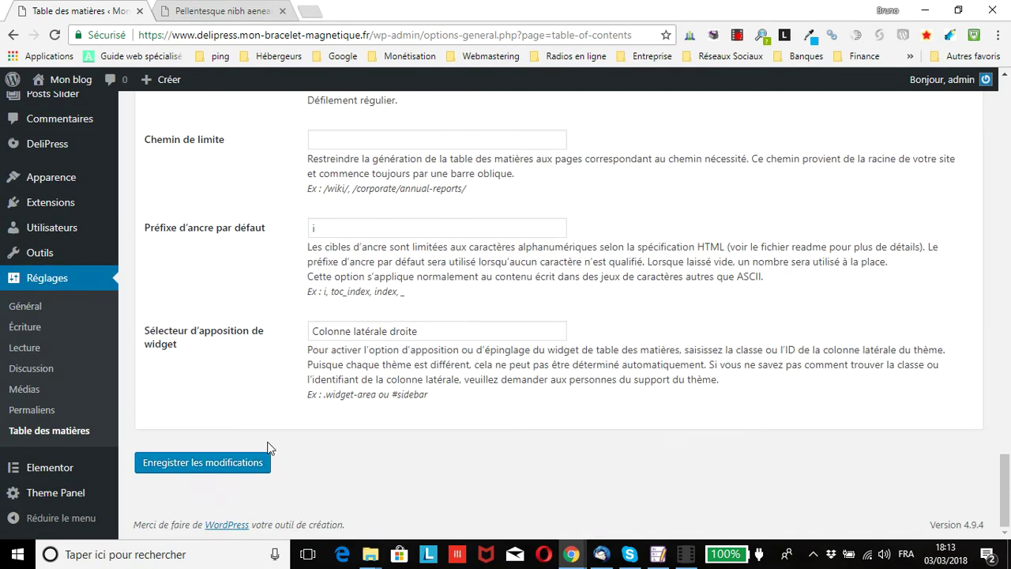
click(158, 461)
- Reload the published article and follow the Sommaire's Premier Titre link to check the heading's clearance below the admin bar
click(202, 13)
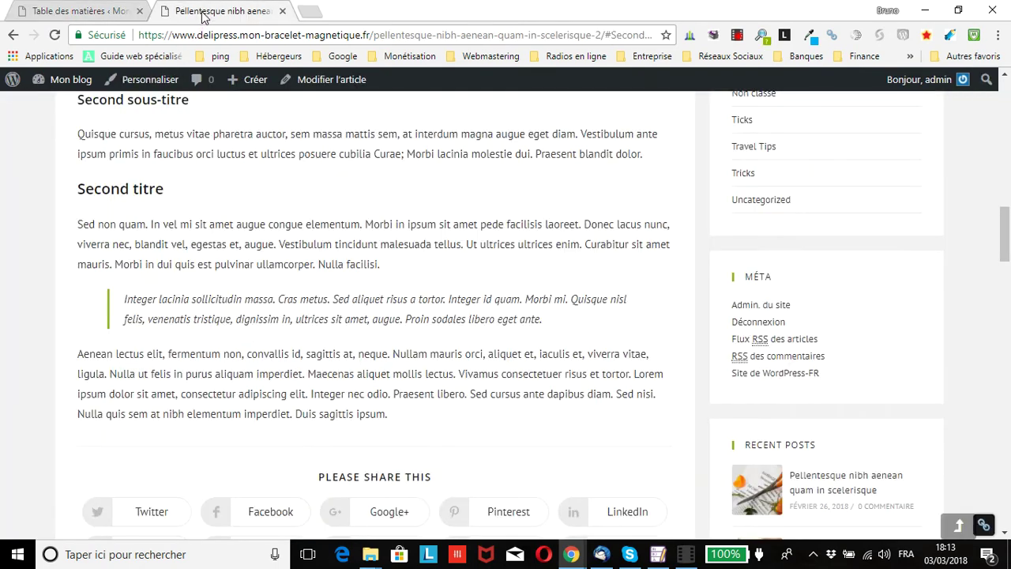
click(55, 35)
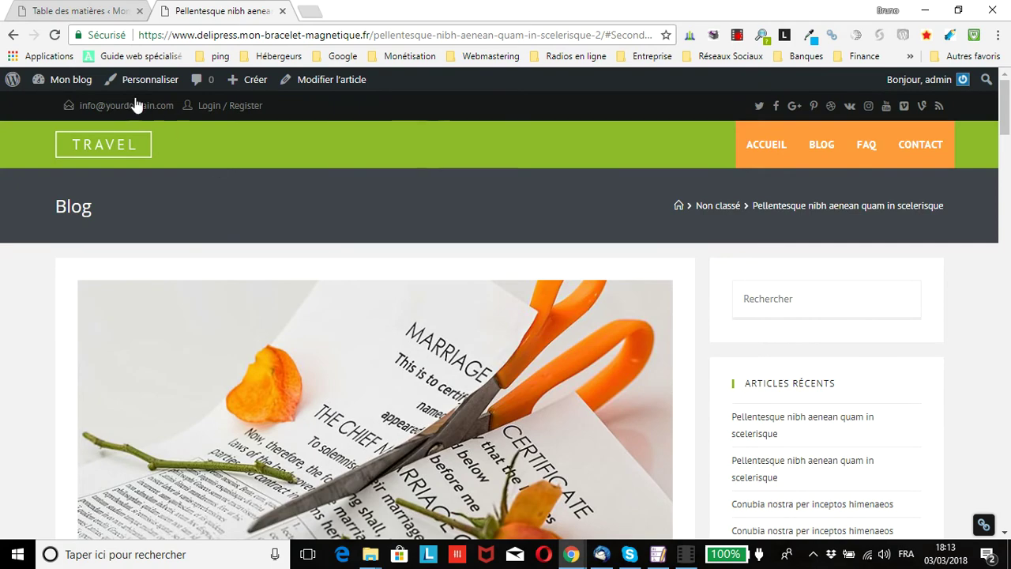
click(54, 34)
scroll(502, 238, down, 7)
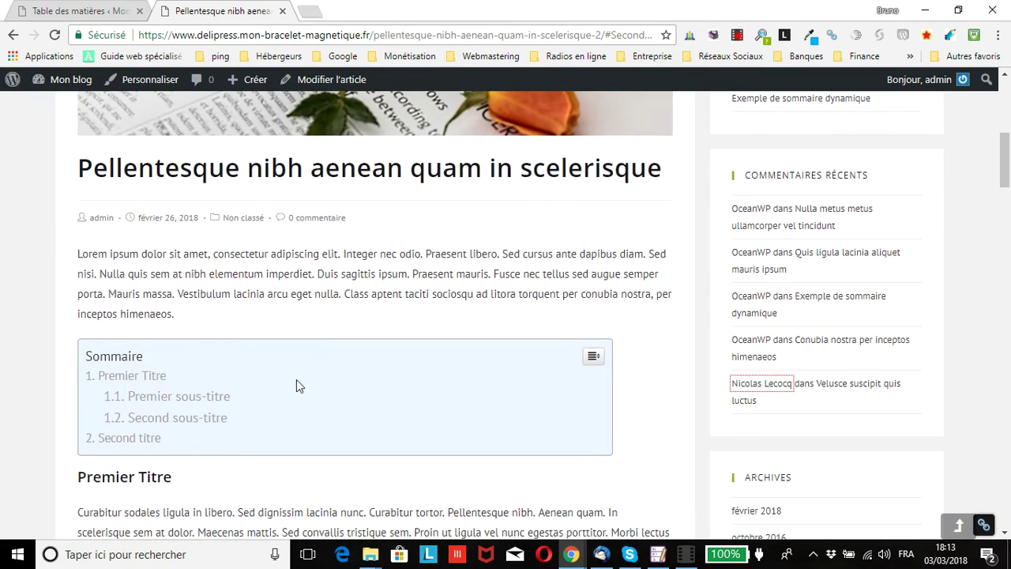
click(141, 377)
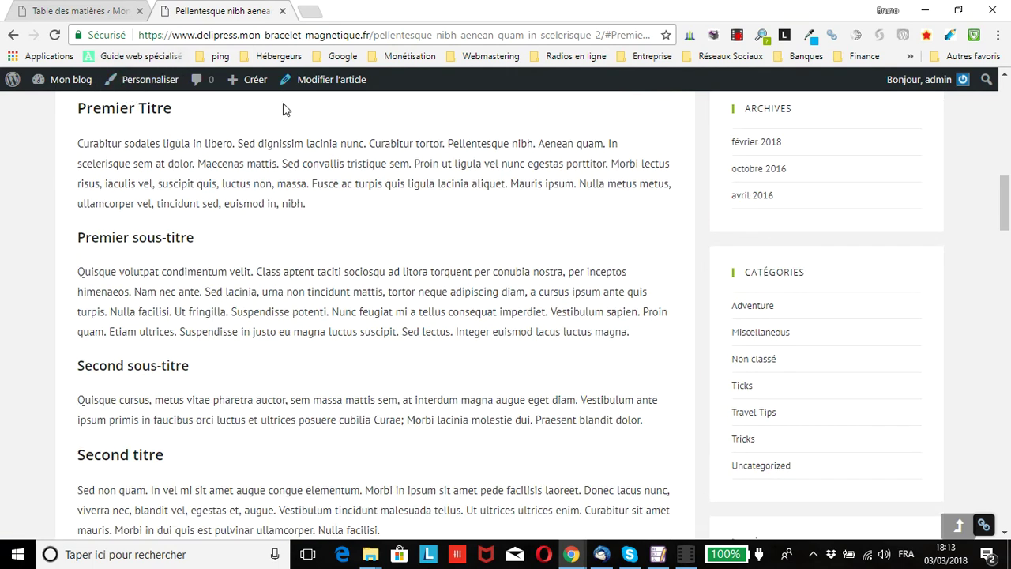
- Review the remaining advanced settings: Chemin de limite, Préfixe d'ancre par défaut and Sélecteur d'apposition de widget
click(85, 12)
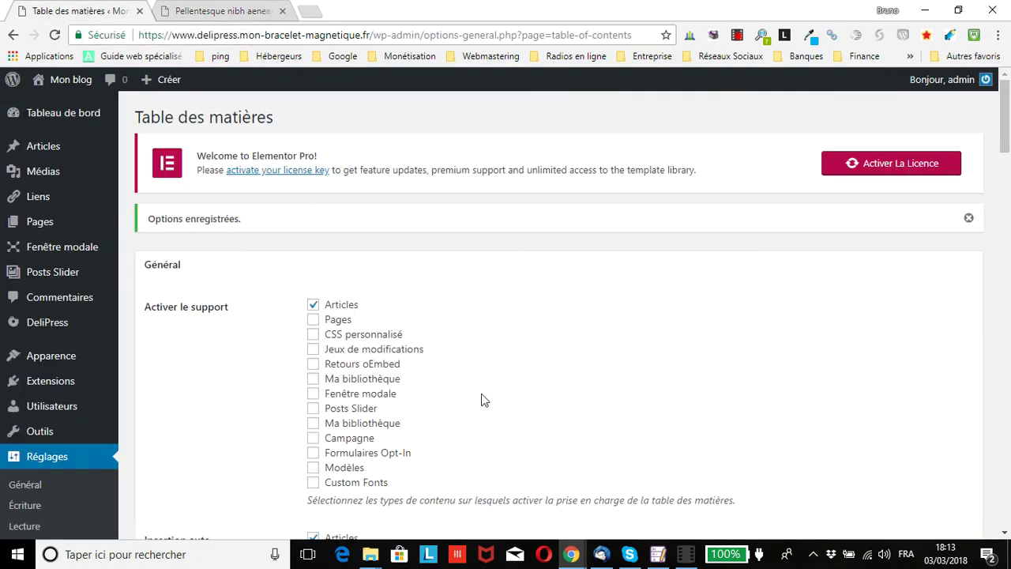
drag(1006, 128, 1008, 338)
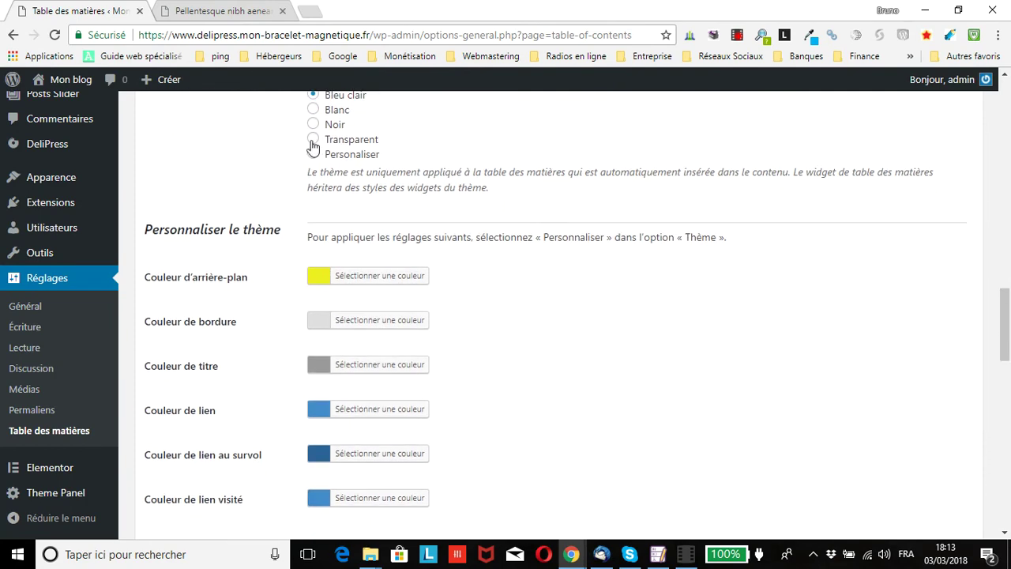
drag(1007, 326, 999, 468)
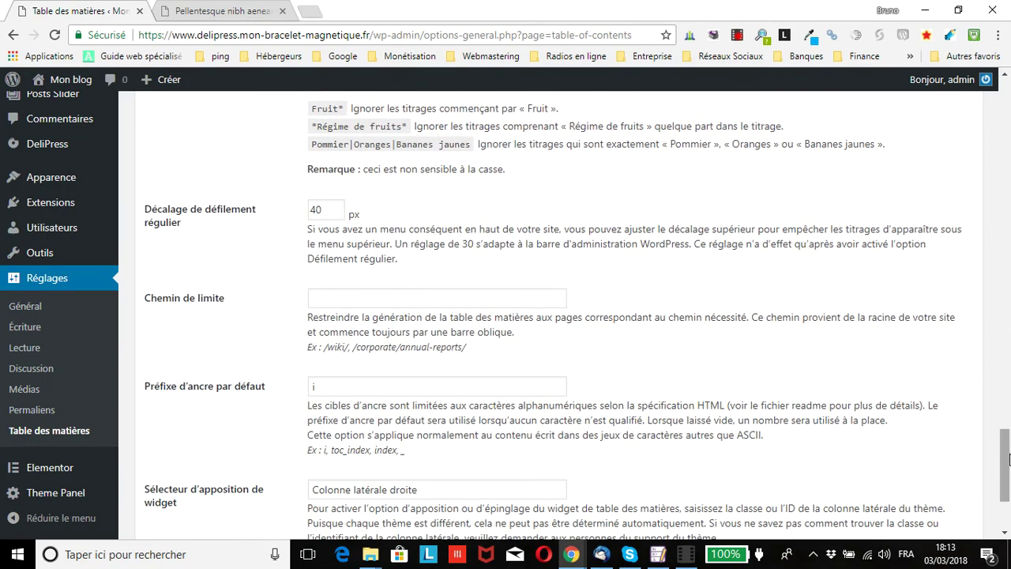
drag(1003, 458, 1001, 473)
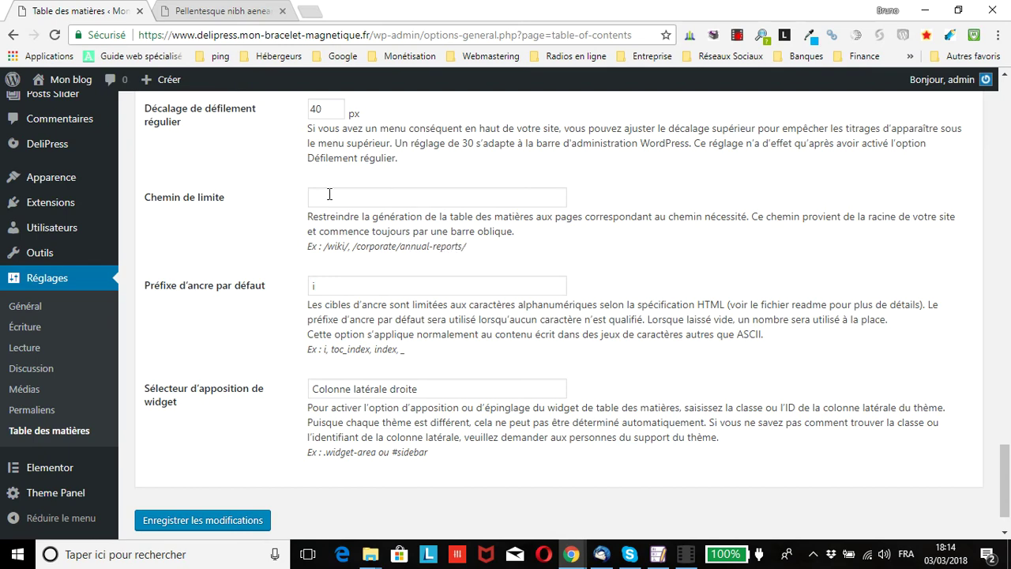
scroll(411, 199, down, 1)
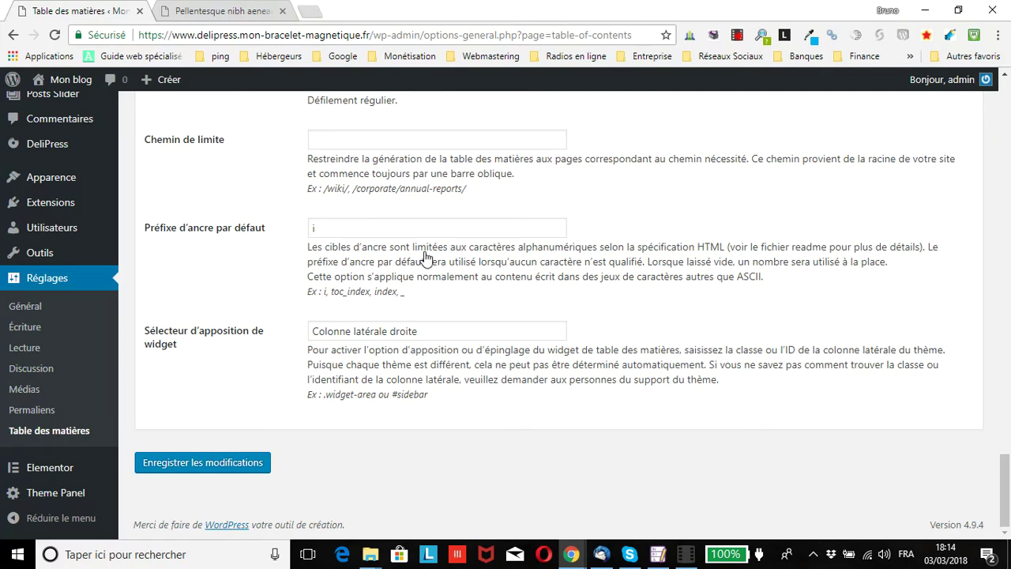
drag(438, 331, 289, 330)
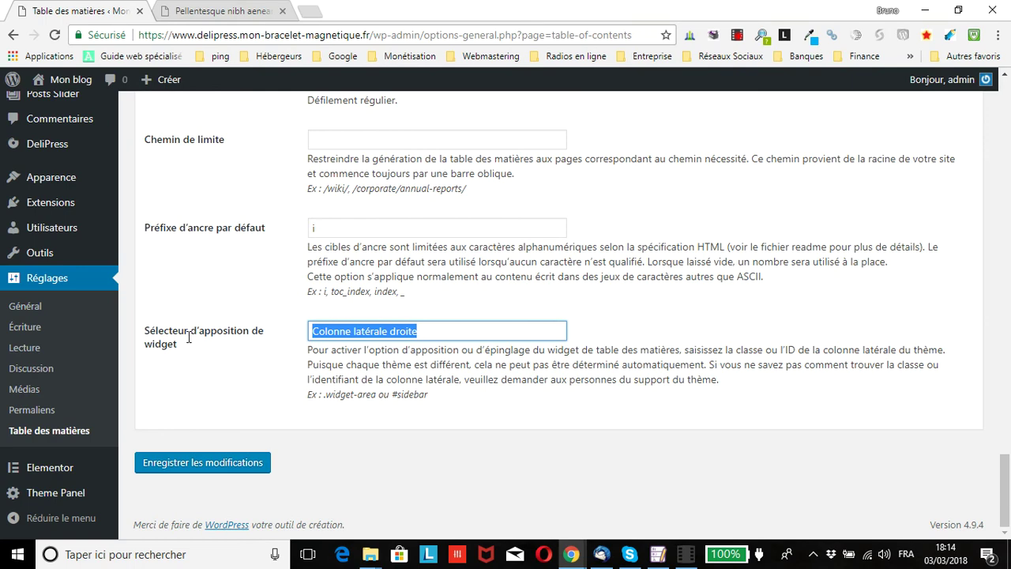
- Open the Exemple de sommaire dynamique article from the recent articles and examine how its sidebar Sommaire widget behaves along the page
click(223, 11)
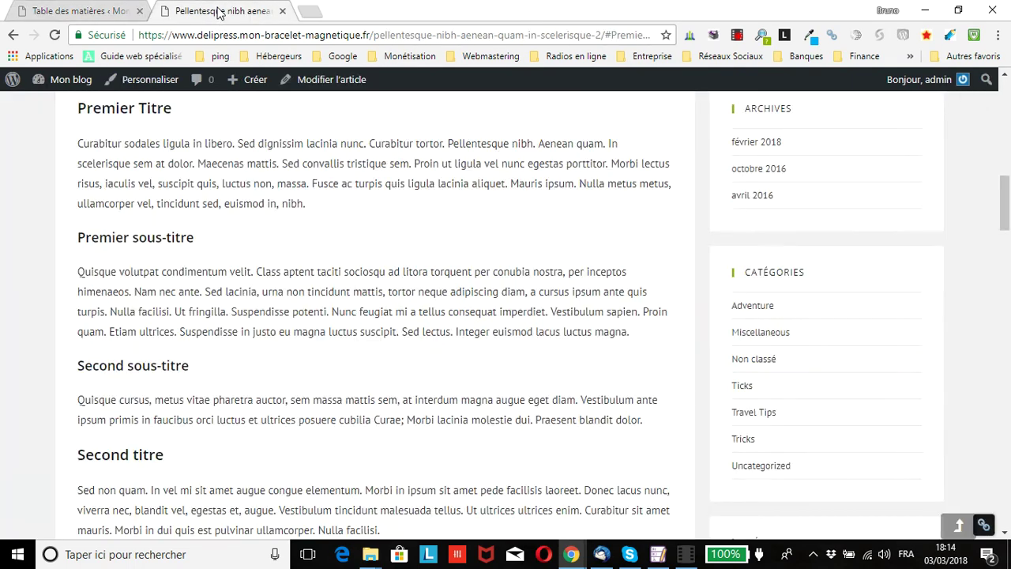
scroll(813, 273, up, 1)
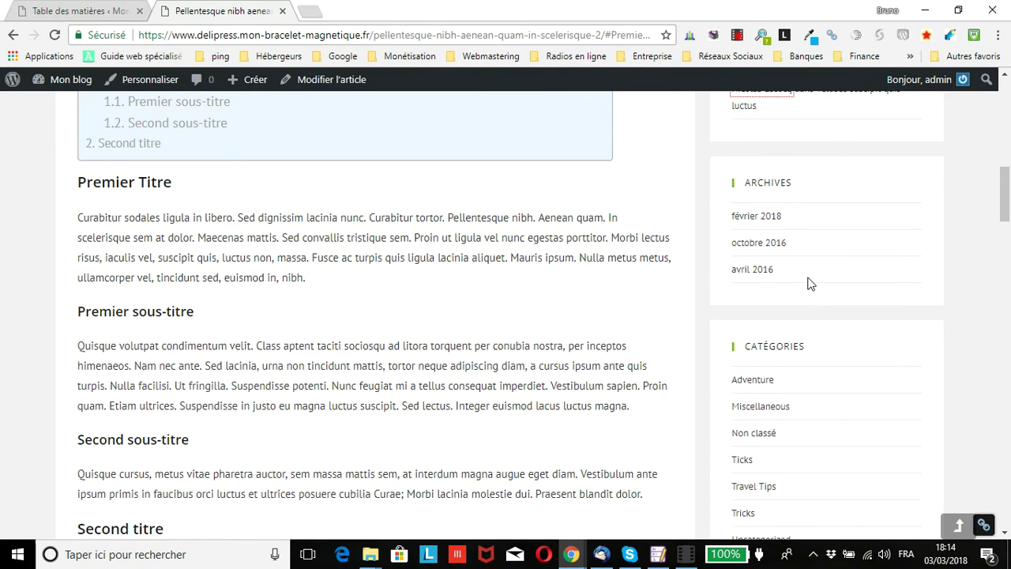
scroll(803, 288, up, 3)
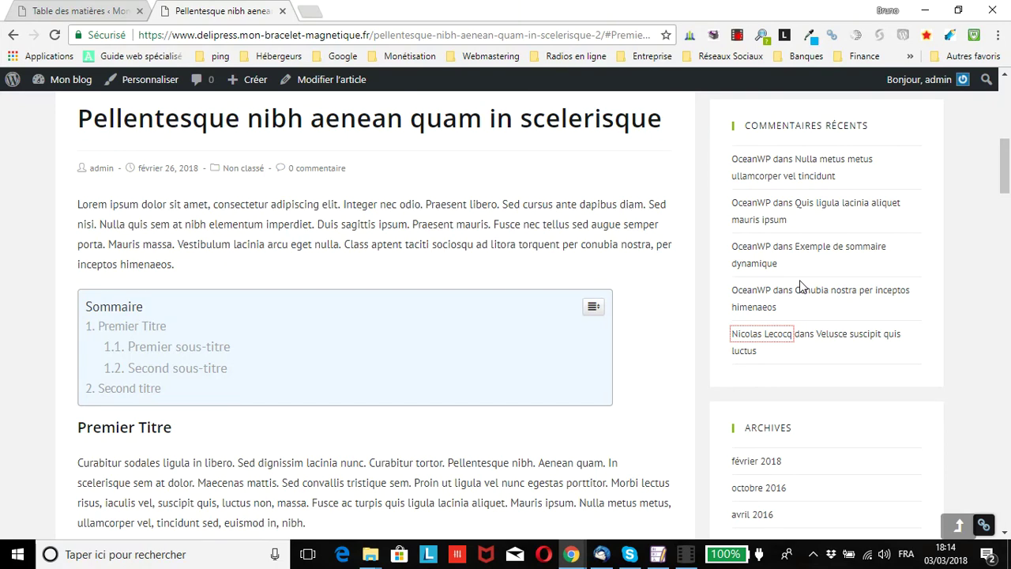
scroll(693, 266, up, 4)
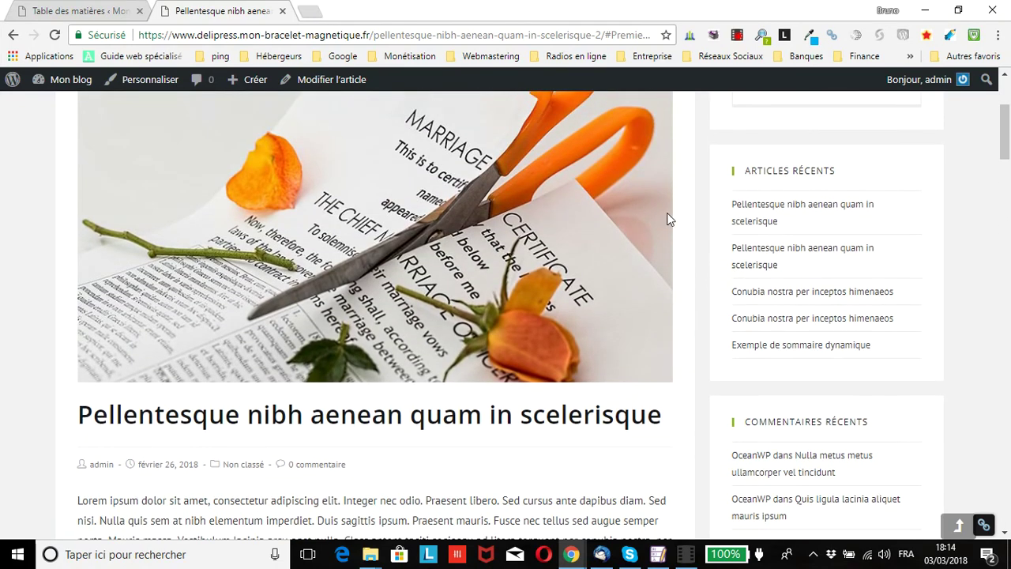
click(799, 343)
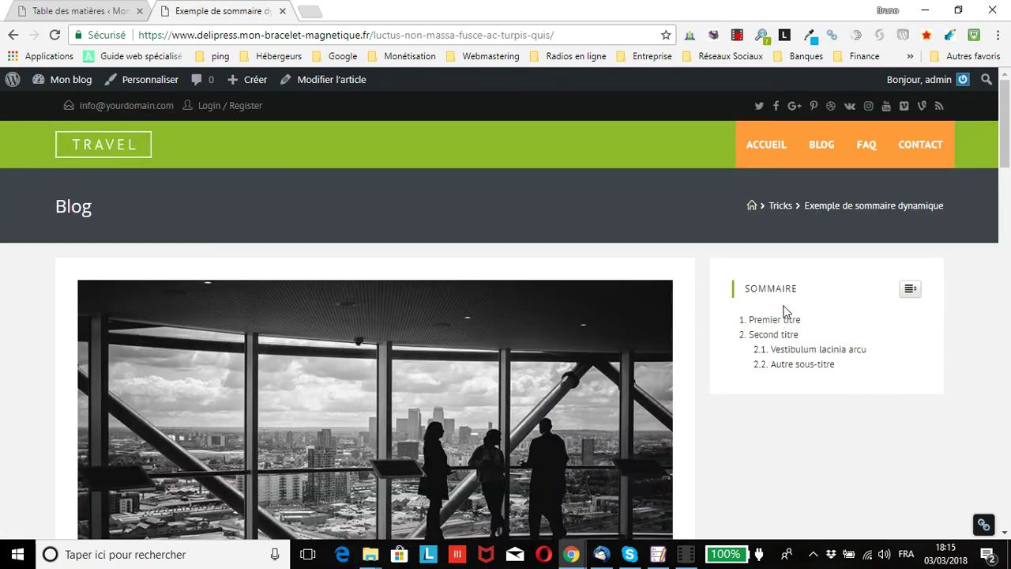
scroll(853, 289, down, 3)
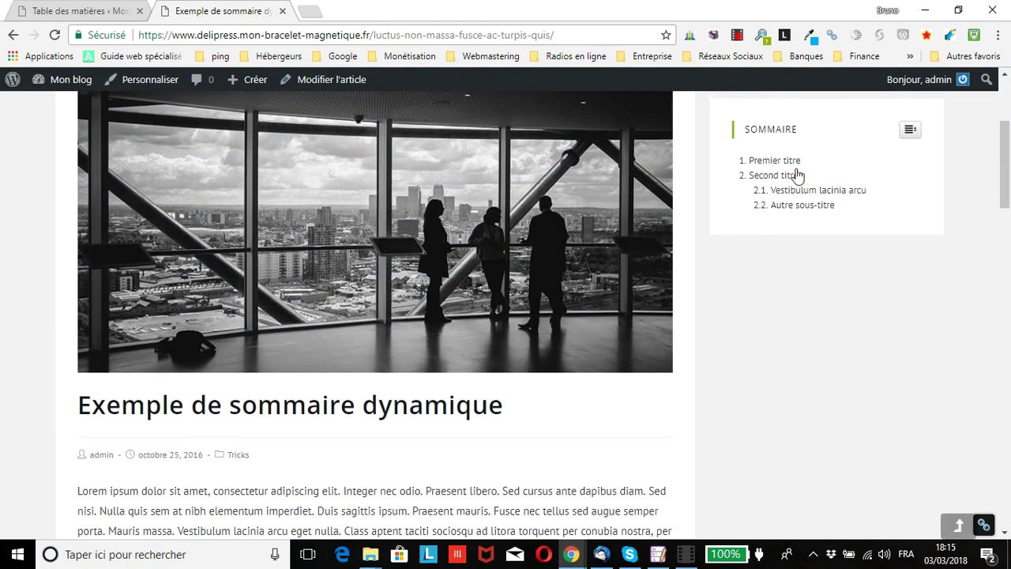
scroll(872, 224, down, 7)
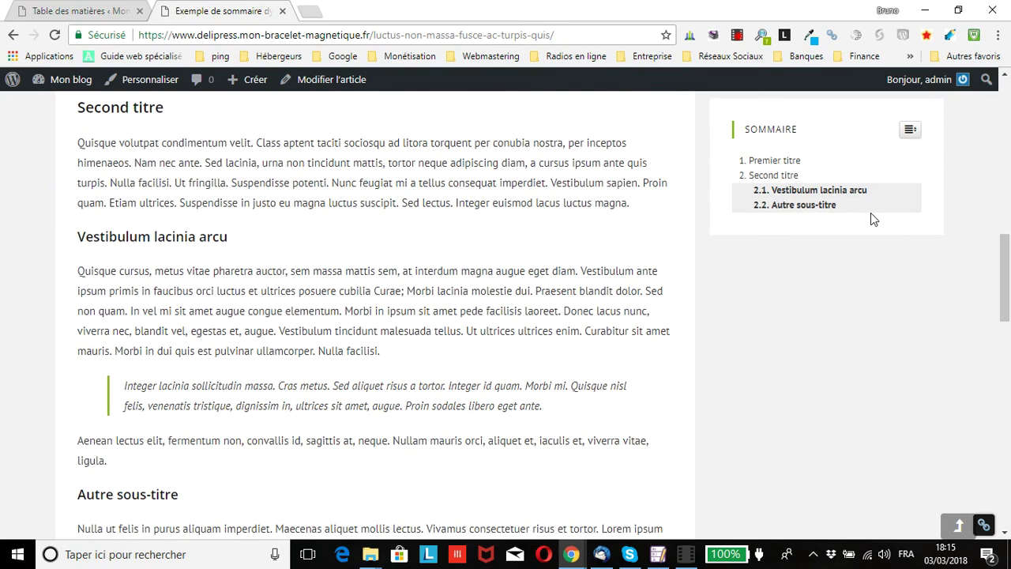
scroll(778, 169, down, 5)
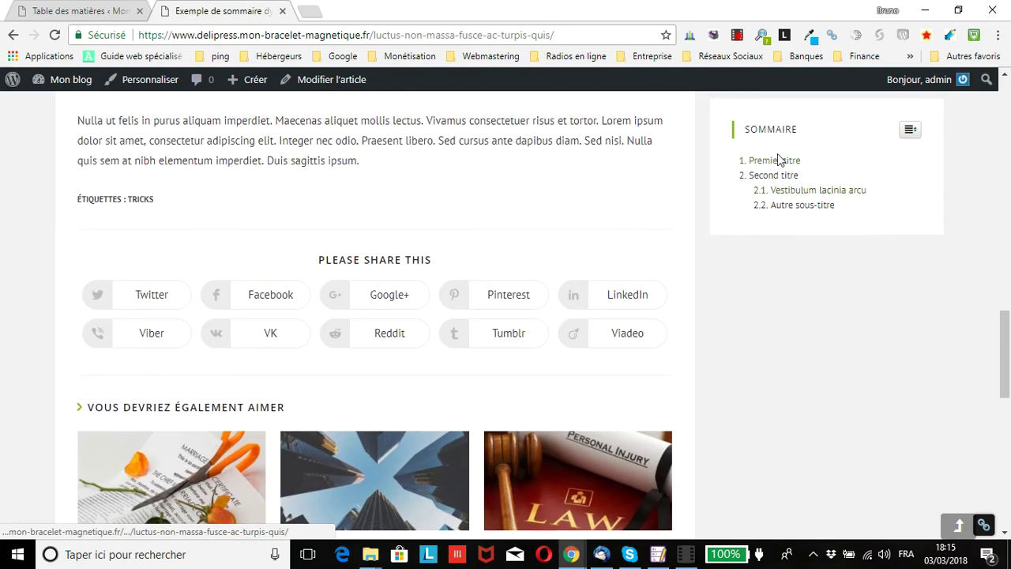
- Follow the sidebar Sommaire's Premier titre, Autre sous-titre and Second titre links to test navigation, then return to the article's title
scroll(810, 213, up, 5)
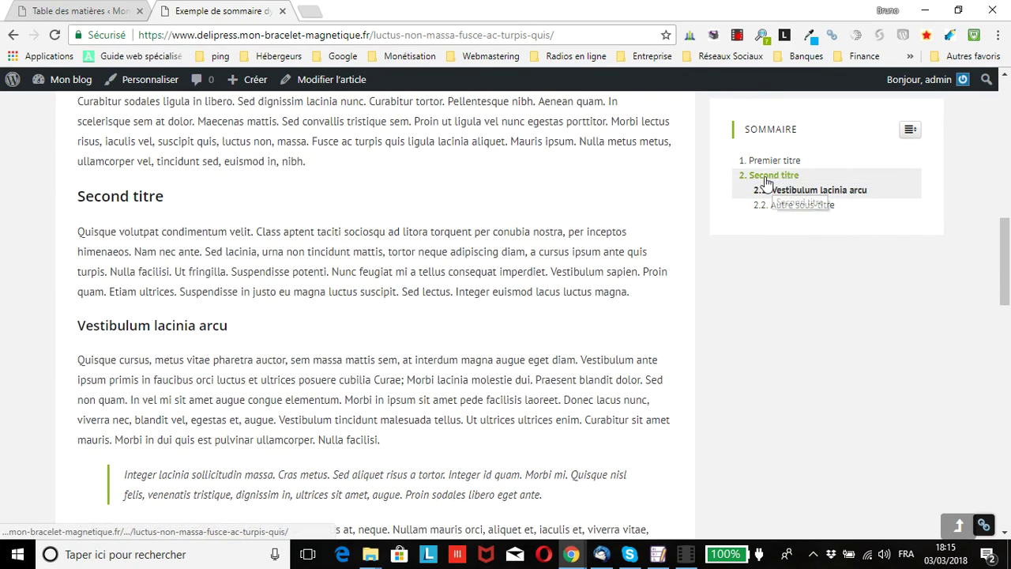
scroll(768, 199, up, 1)
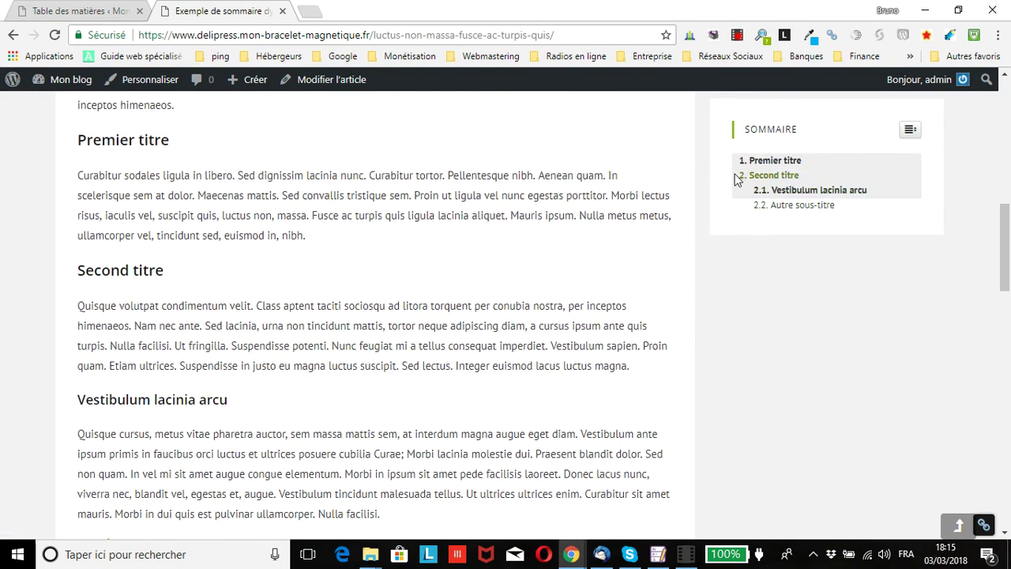
scroll(762, 190, up, 1)
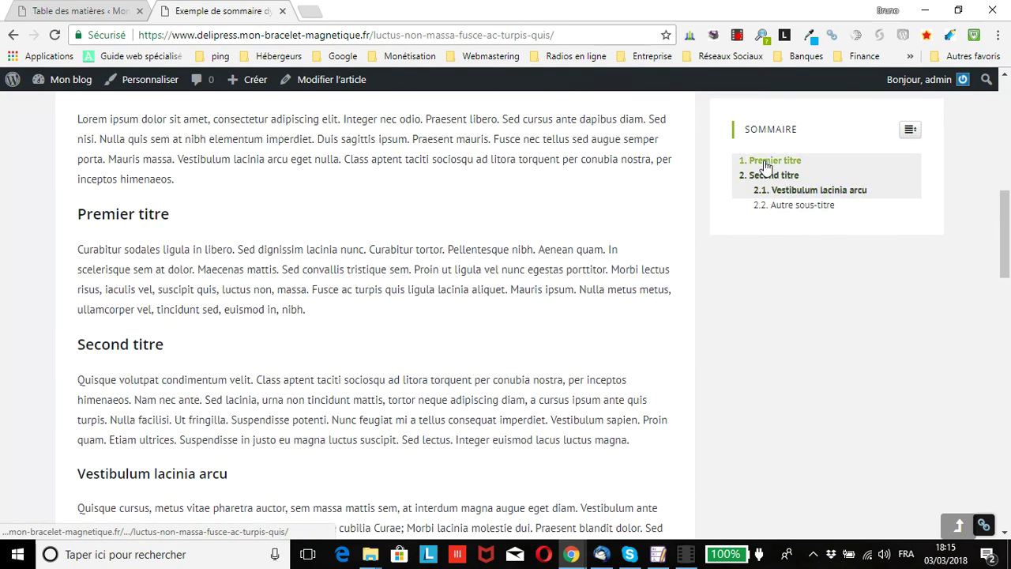
click(765, 162)
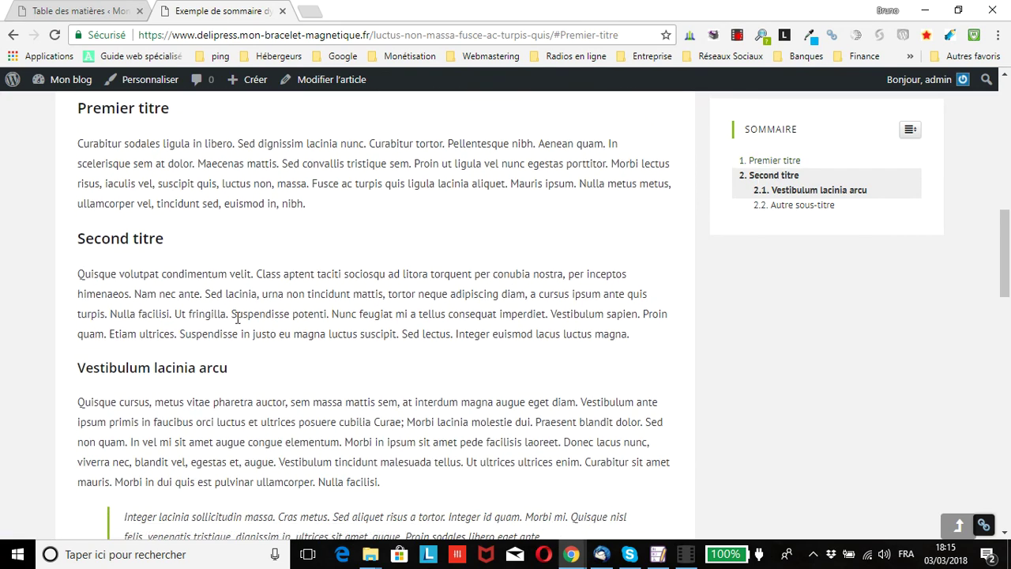
click(793, 207)
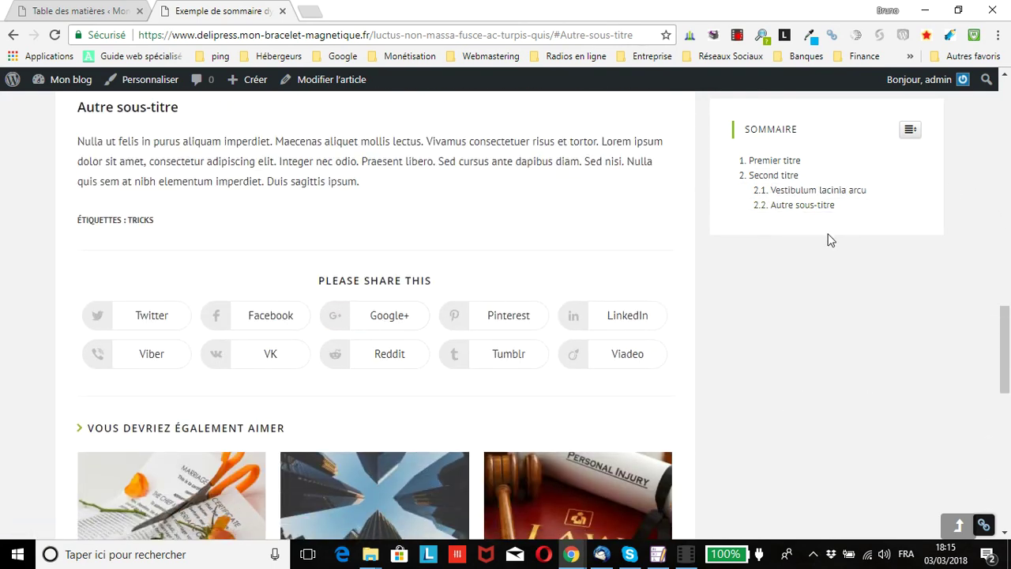
click(771, 177)
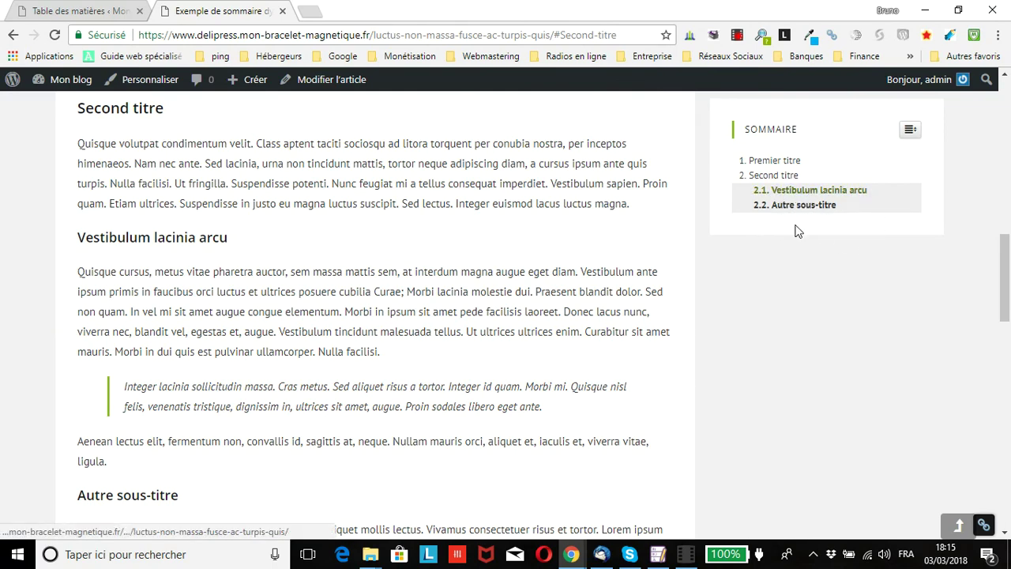
scroll(485, 257, up, 2)
scroll(936, 345, up, 7)
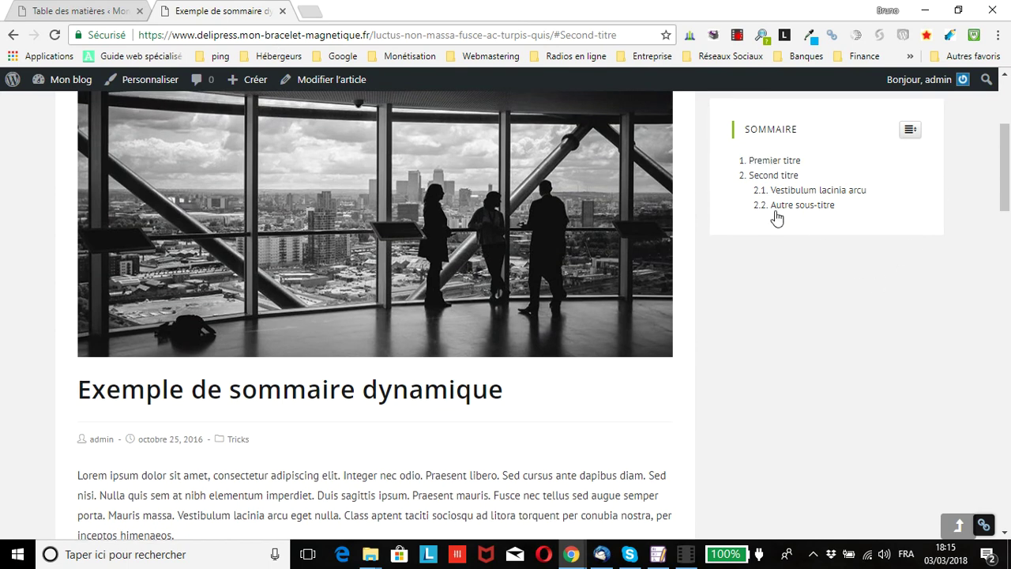
- Compare the Sélecteur d'apposition de widget setting with the sidebar Sommaire's behaviour along the example article, ending in the table of contents settings
click(82, 10)
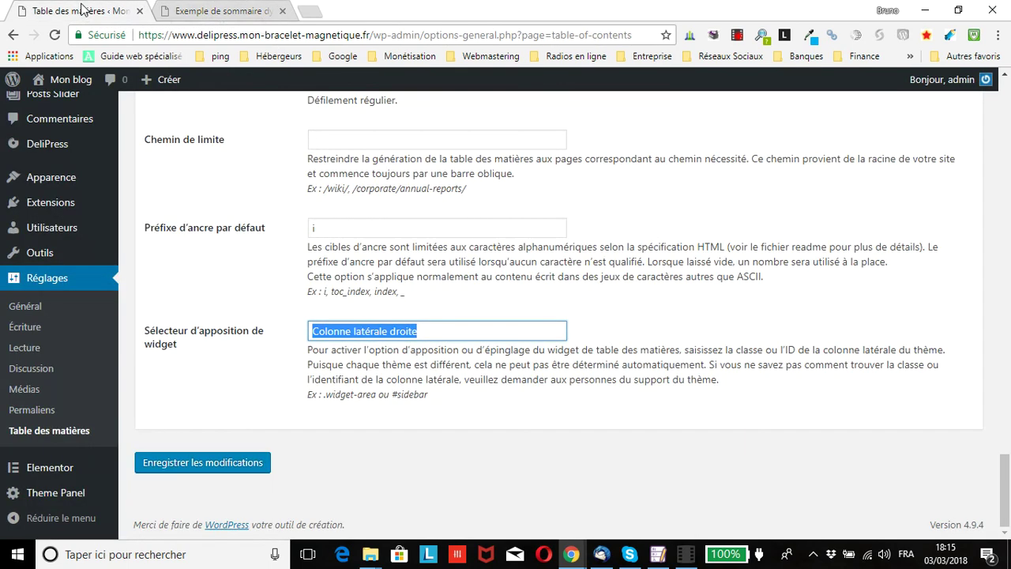
click(436, 330)
click(465, 440)
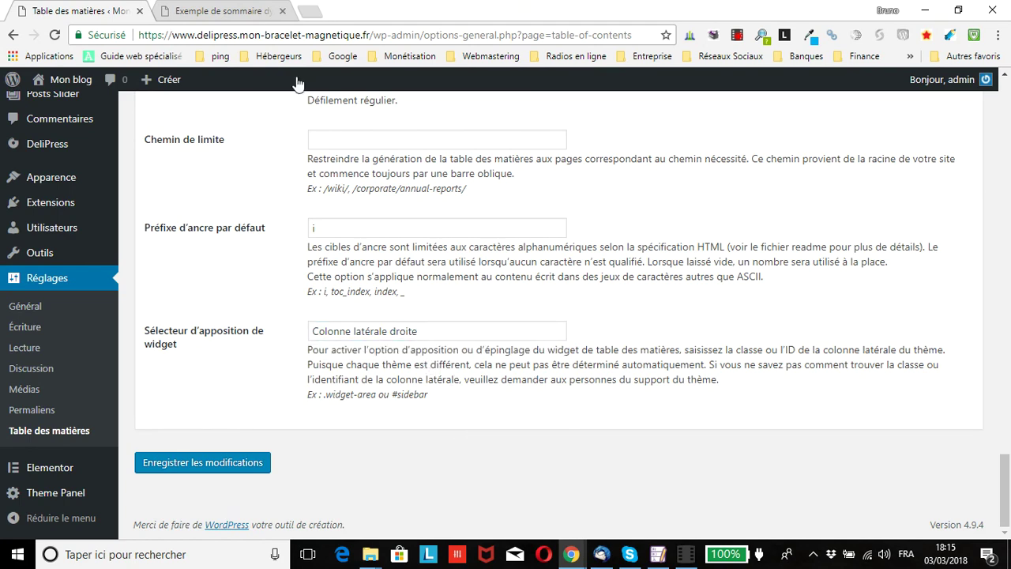
click(250, 18)
click(61, 7)
click(259, 15)
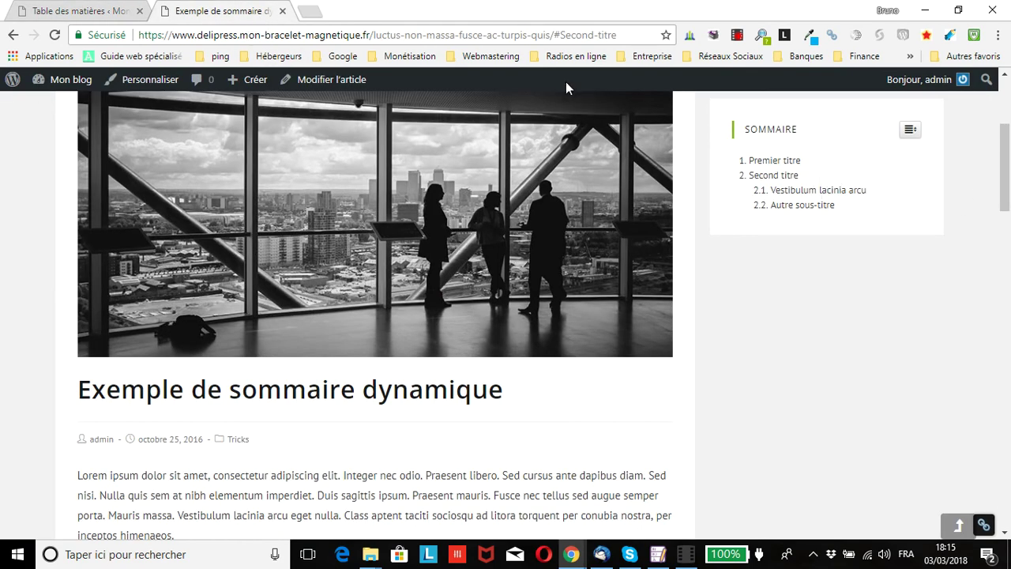
scroll(719, 339, down, 8)
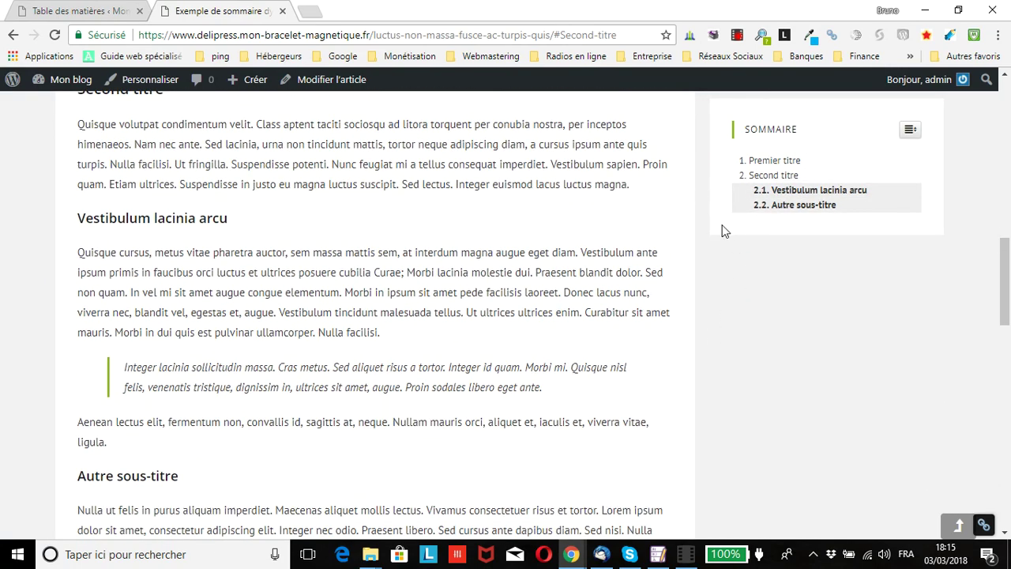
click(98, 14)
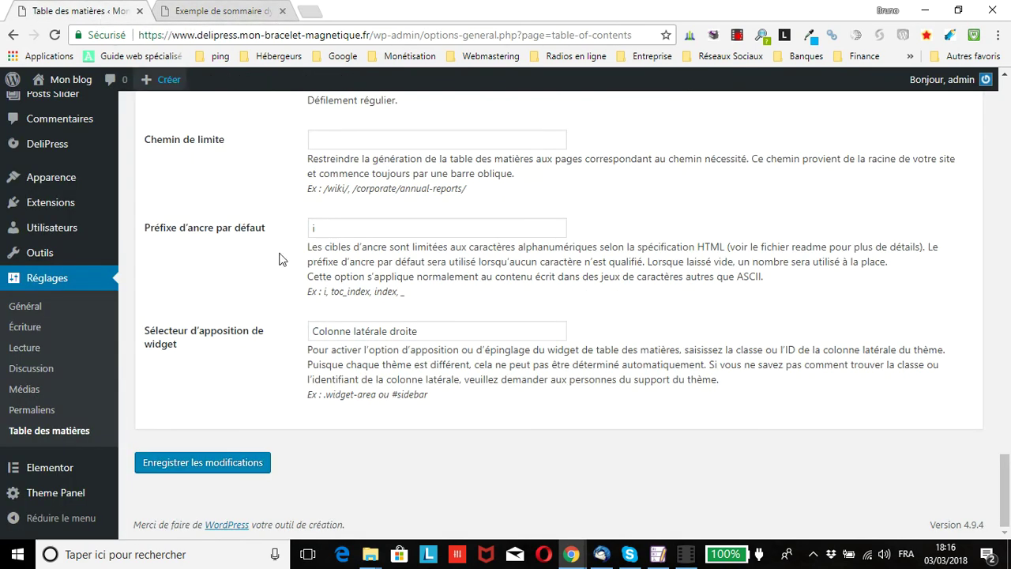